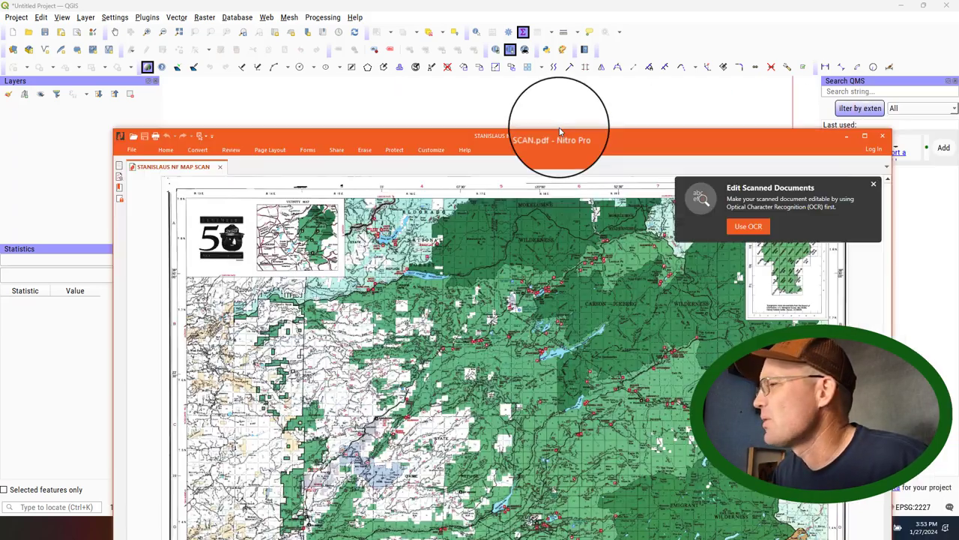
- Maximize STANISLAUS NF MAP SCAN.pdf in Nitro Pro and scroll over the whole forest map sheet
{"action": "left_click_drag", "start_coordinate": [554, 124], "coordinate": [545, 1]}
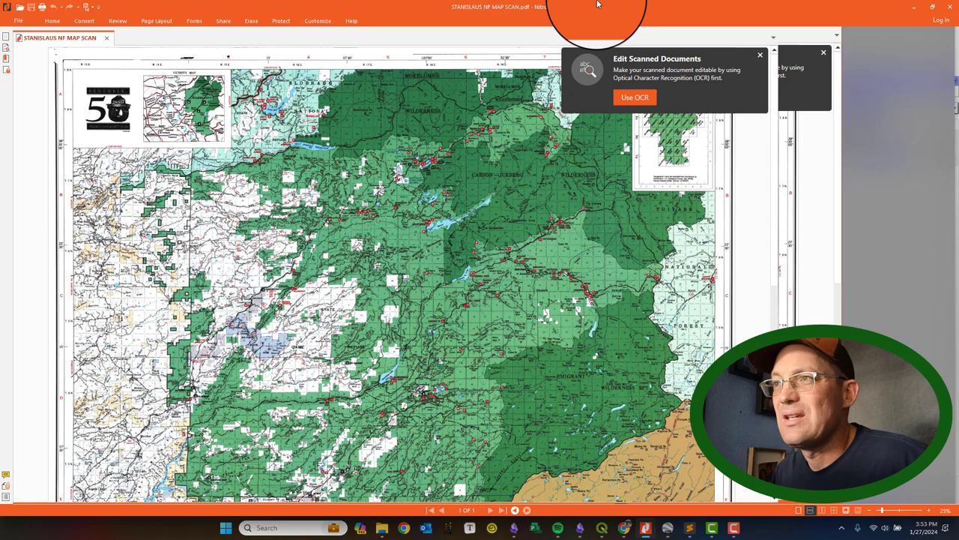
{"action": "scroll", "coordinate": [508, 339], "scroll_direction": "down", "scroll_amount": 10}
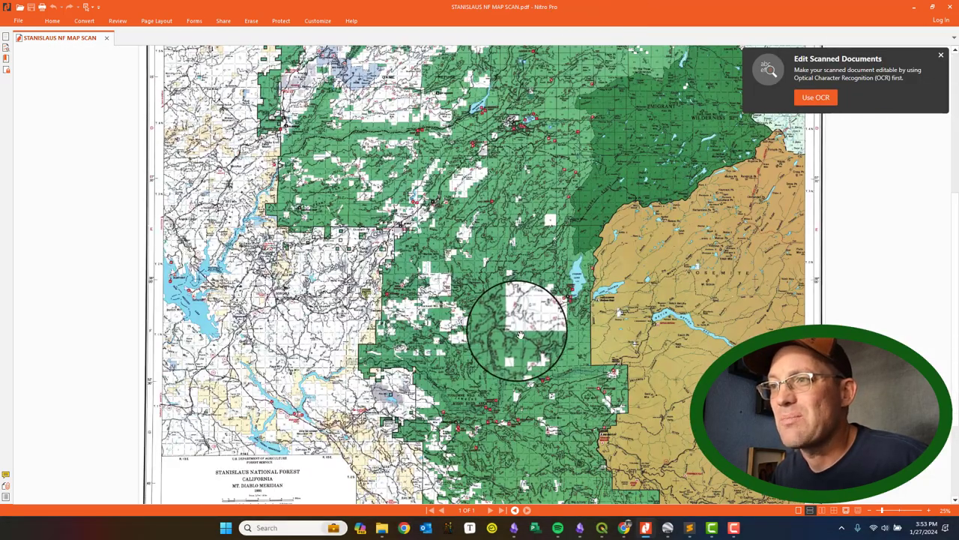
{"action": "scroll", "coordinate": [527, 325], "scroll_direction": "up", "scroll_amount": 6}
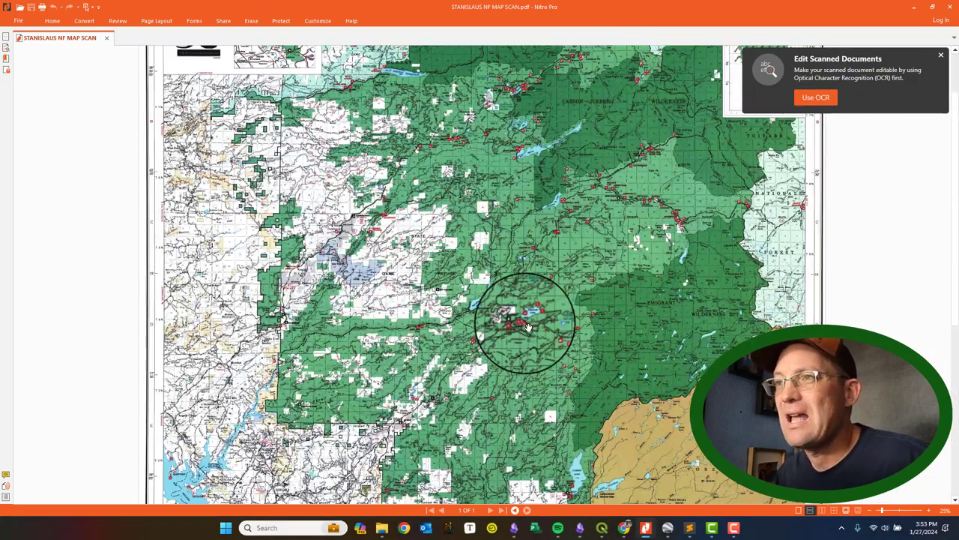
{"action": "scroll", "coordinate": [532, 322], "scroll_direction": "down", "scroll_amount": 5}
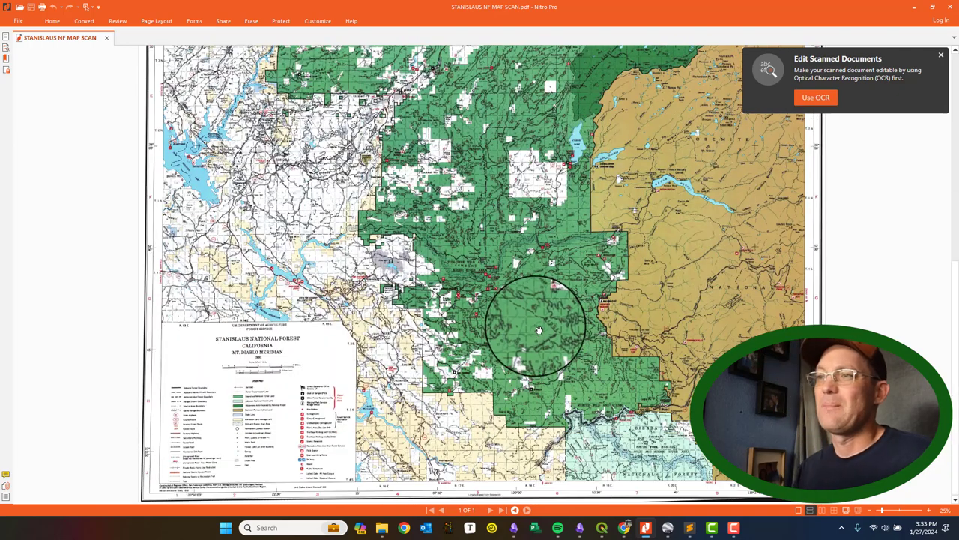
{"action": "scroll", "coordinate": [545, 320], "scroll_direction": "up", "scroll_amount": 5}
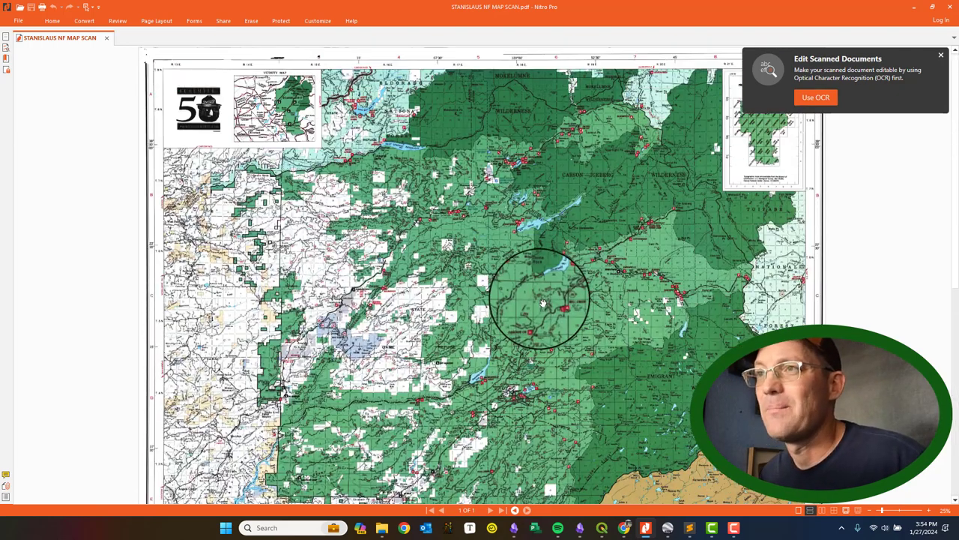
{"action": "scroll", "coordinate": [562, 270], "scroll_direction": "down", "scroll_amount": 5}
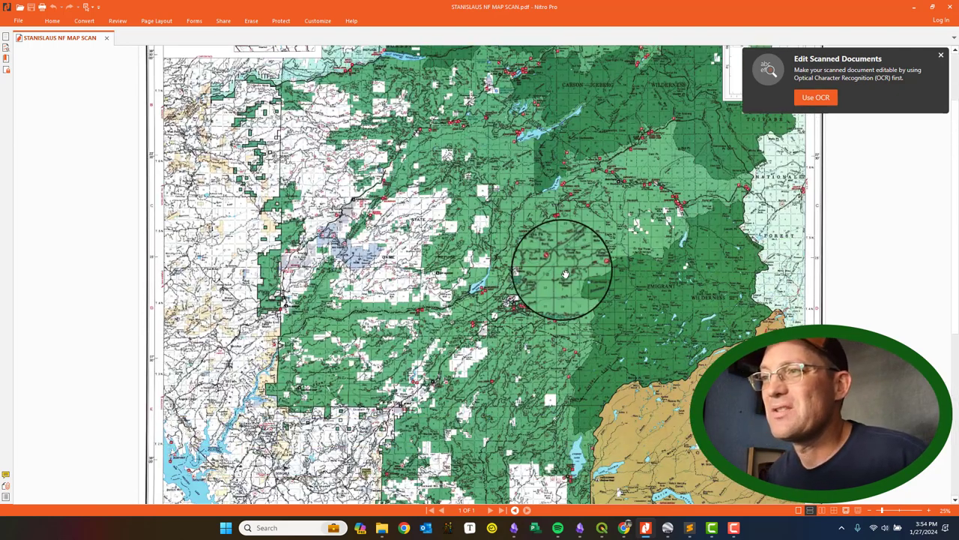
{"action": "scroll", "coordinate": [565, 275], "scroll_direction": "down", "scroll_amount": 3}
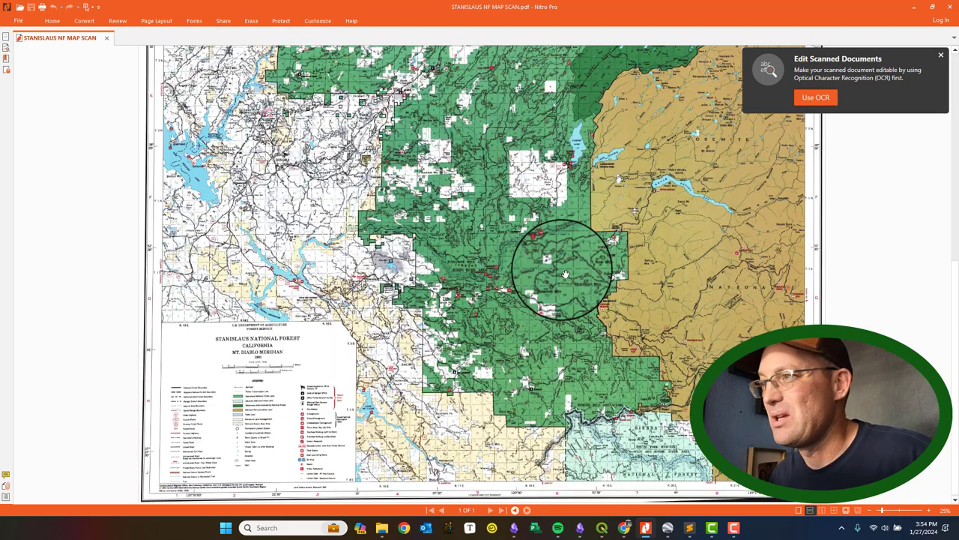
{"action": "scroll", "coordinate": [564, 275], "scroll_direction": "up", "scroll_amount": 5}
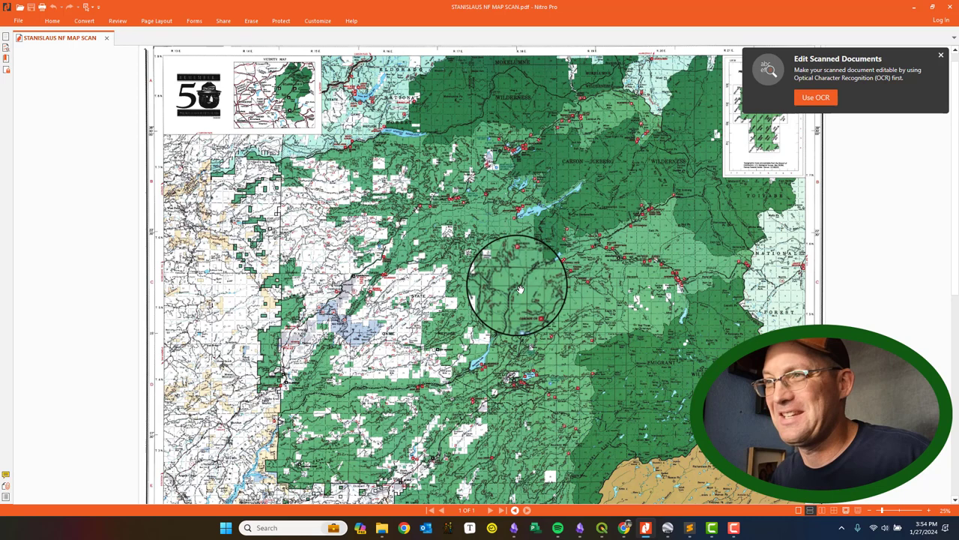
{"action": "scroll", "coordinate": [461, 251], "scroll_direction": "down", "scroll_amount": 3}
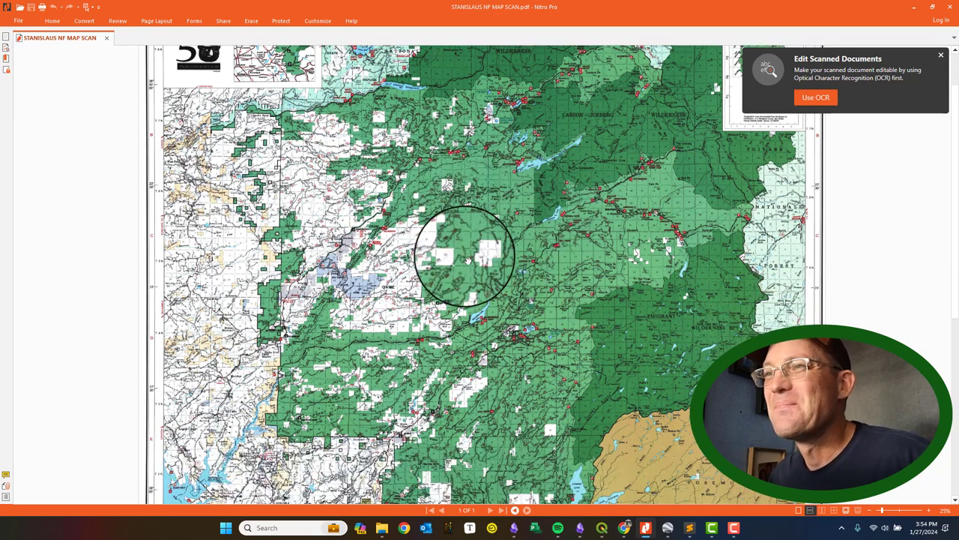
{"action": "scroll", "coordinate": [468, 259], "scroll_direction": "up", "scroll_amount": 3}
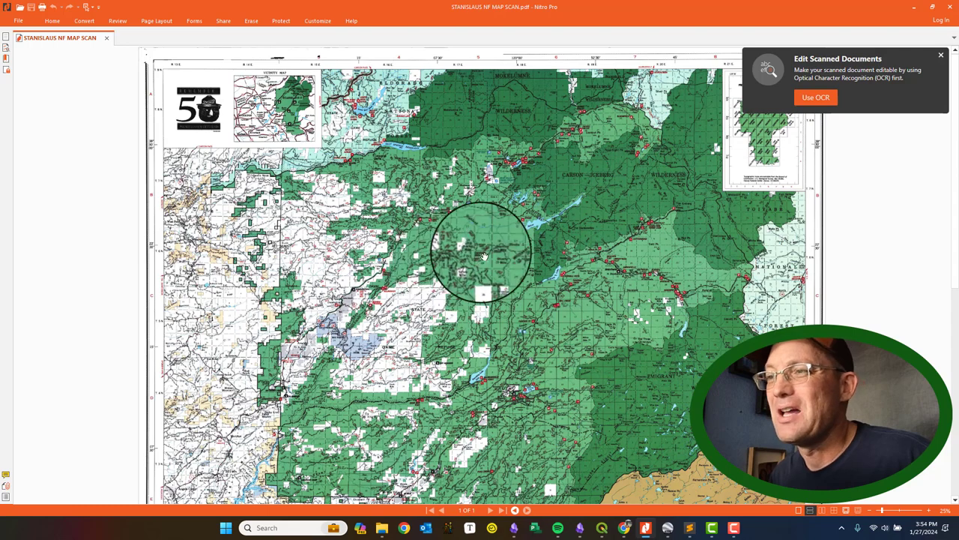
{"action": "scroll", "coordinate": [515, 239], "scroll_direction": "down", "scroll_amount": 4}
{"action": "scroll", "coordinate": [520, 242], "scroll_direction": "down", "scroll_amount": 2}
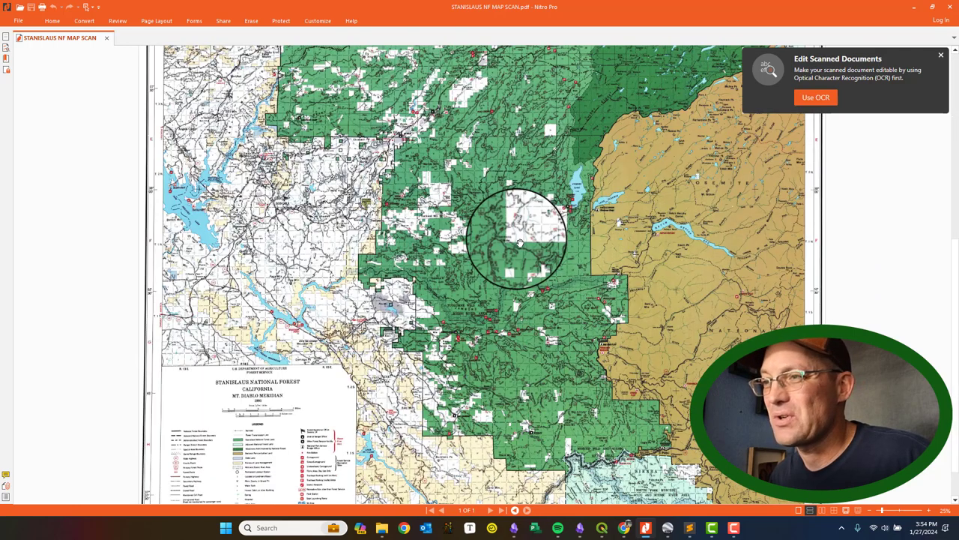
{"action": "scroll", "coordinate": [520, 242], "scroll_direction": "up", "scroll_amount": 6}
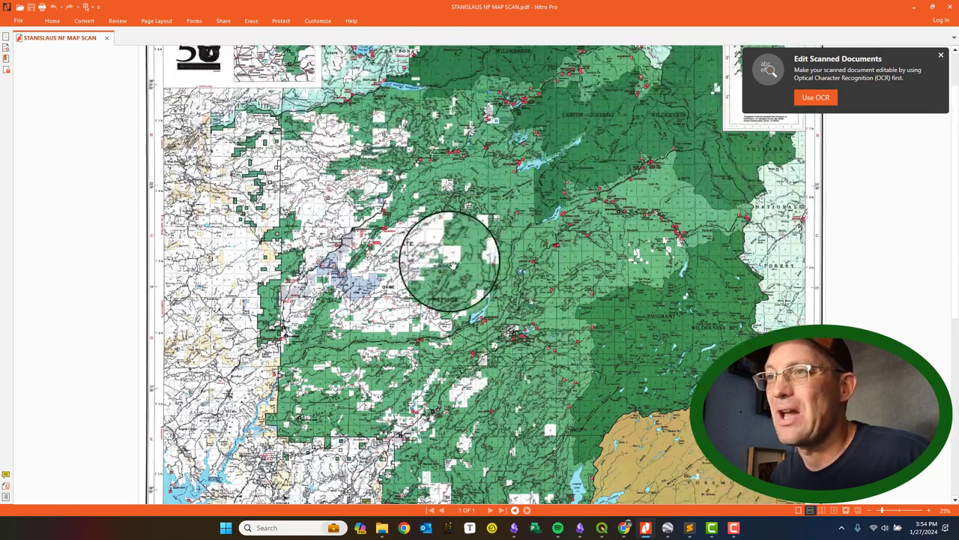
{"action": "scroll", "coordinate": [390, 263], "scroll_direction": "up", "scroll_amount": 1}
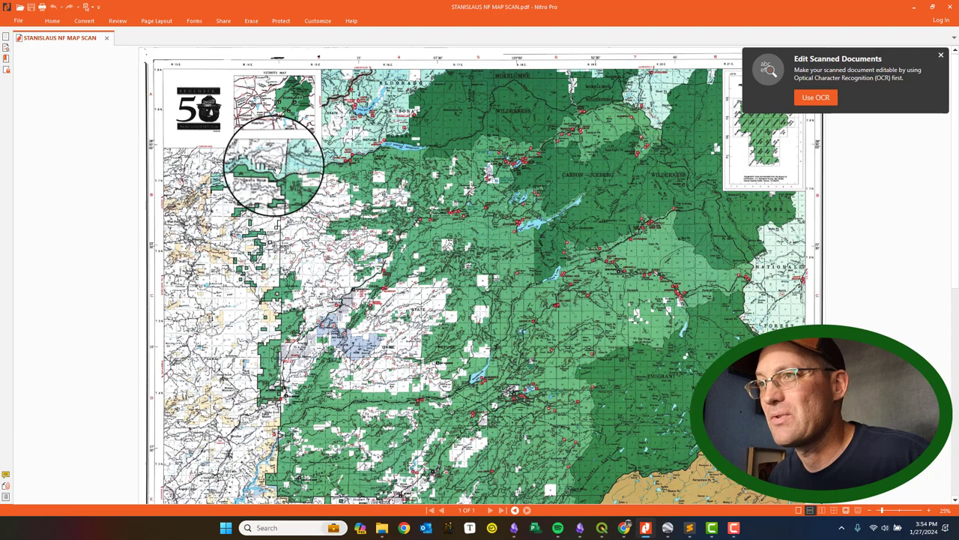
{"action": "scroll", "coordinate": [484, 309], "scroll_direction": "down", "scroll_amount": 6}
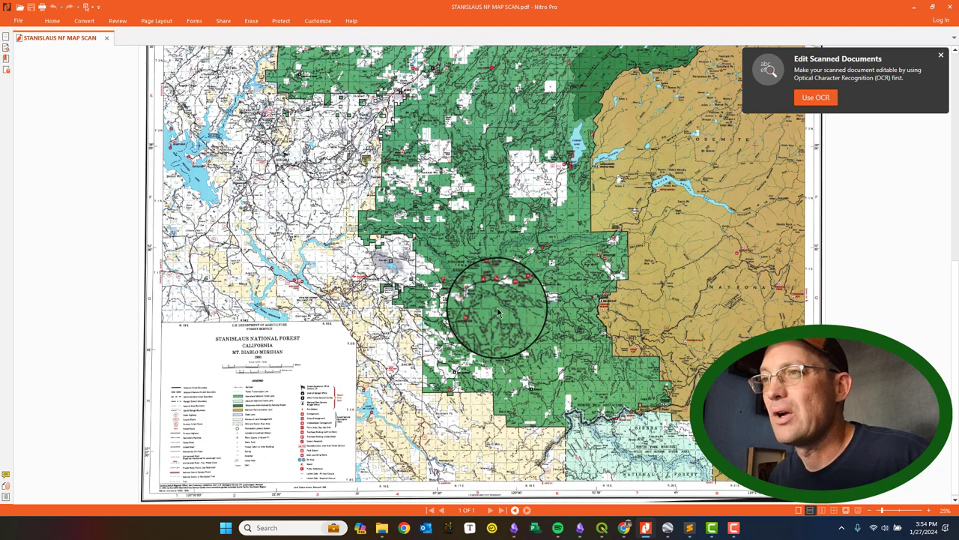
{"action": "scroll", "coordinate": [499, 314], "scroll_direction": "up", "scroll_amount": 10}
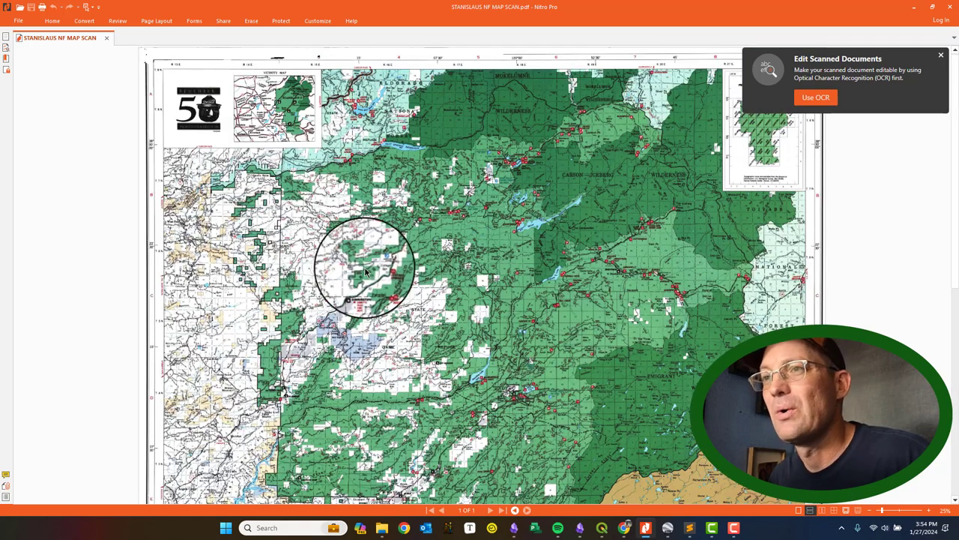
{"action": "scroll", "coordinate": [555, 345], "scroll_direction": "down", "scroll_amount": 10}
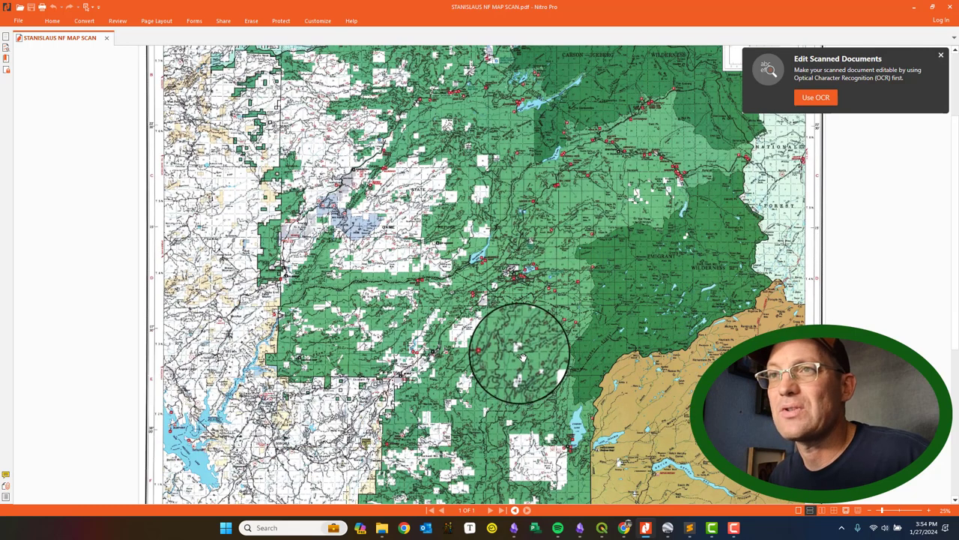
{"action": "scroll", "coordinate": [492, 310], "scroll_direction": "up", "scroll_amount": 5}
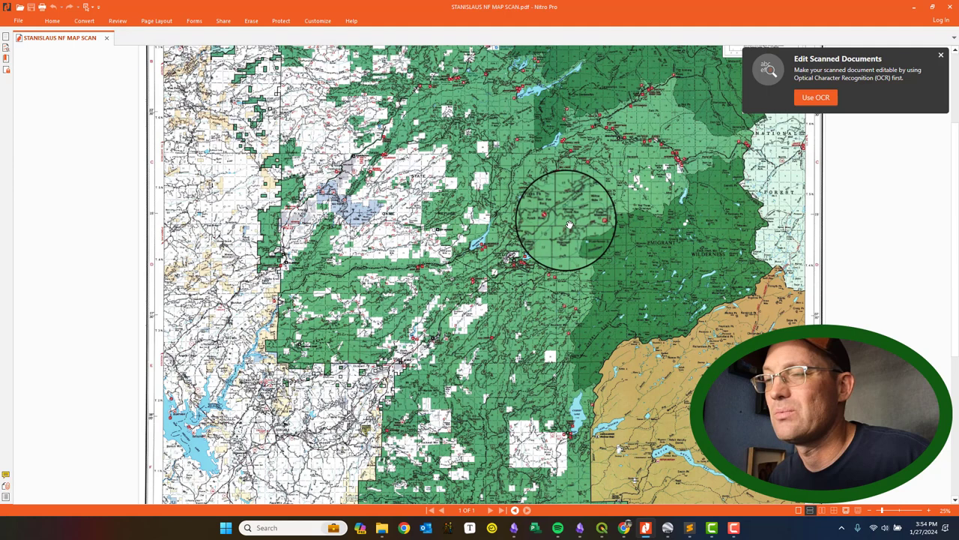
{"action": "scroll", "coordinate": [531, 244], "scroll_direction": "up", "scroll_amount": 3}
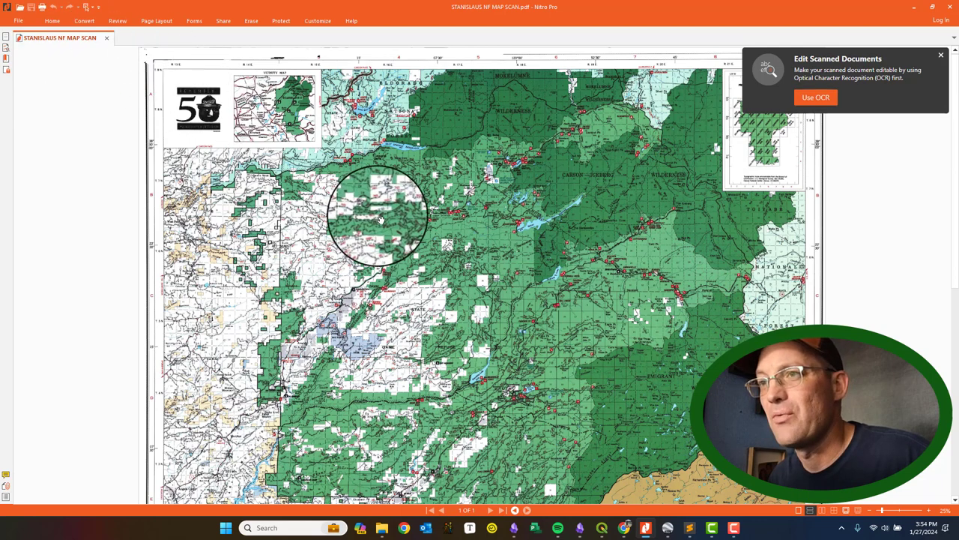
- Check Nitro Pro's Convert options for PDF to image, then close the map scan to return to QGIS
{"action": "left_click", "coordinate": [86, 23]}
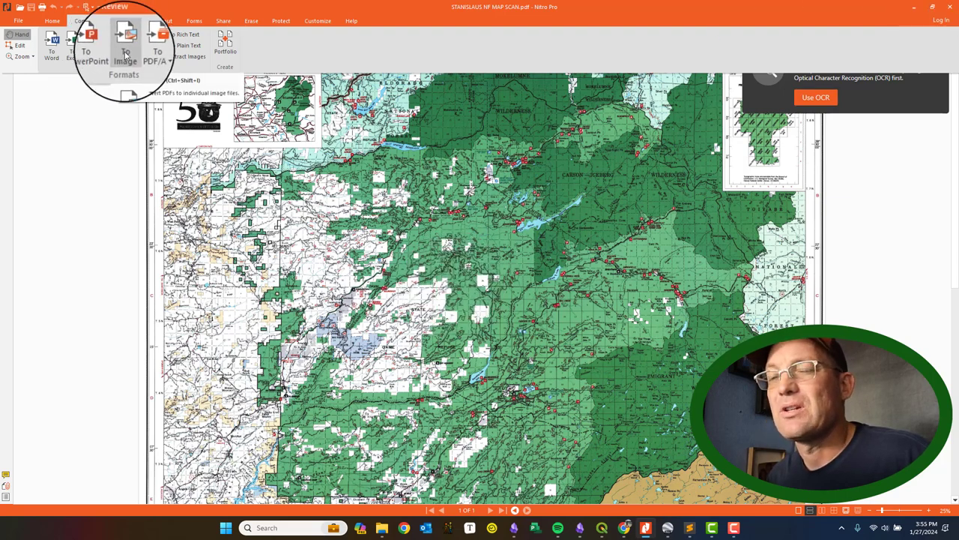
{"action": "left_click", "coordinate": [950, 8]}
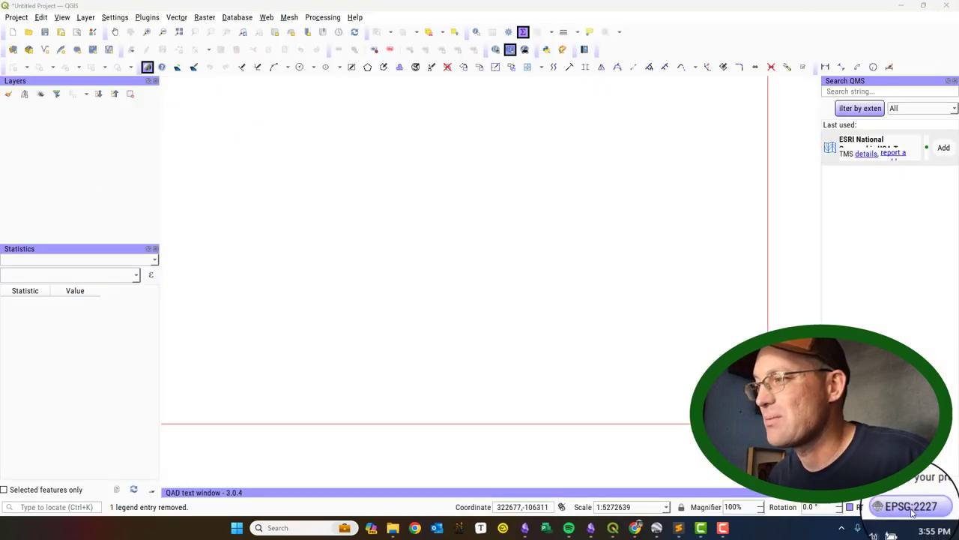
{"action": "left_click", "coordinate": [913, 508]}
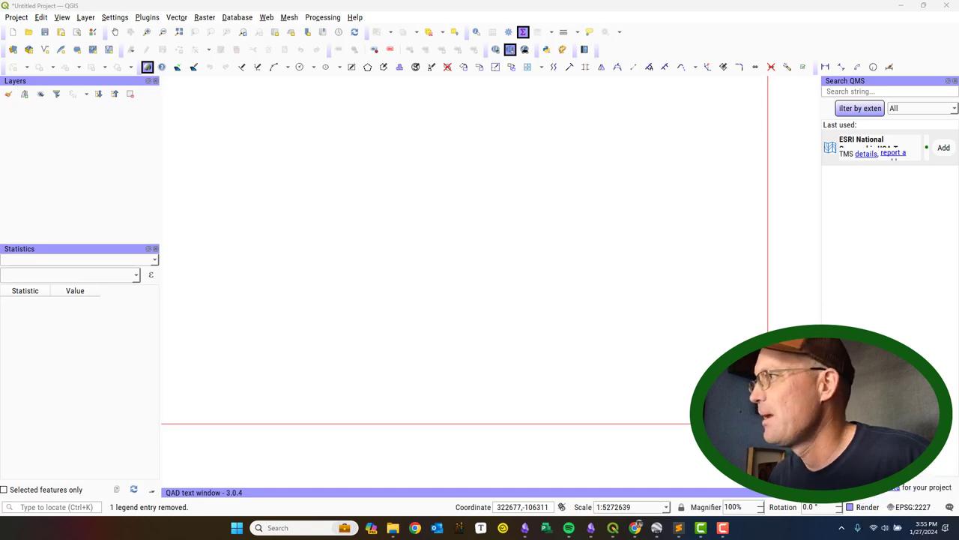
{"action": "left_click", "coordinate": [678, 527]}
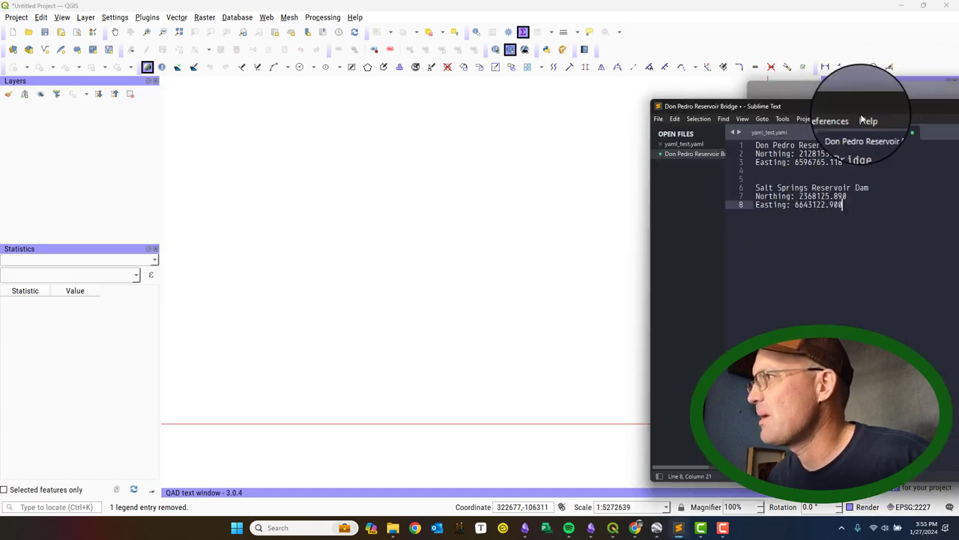
{"action": "left_click_drag", "start_coordinate": [892, 105], "coordinate": [428, 30]}
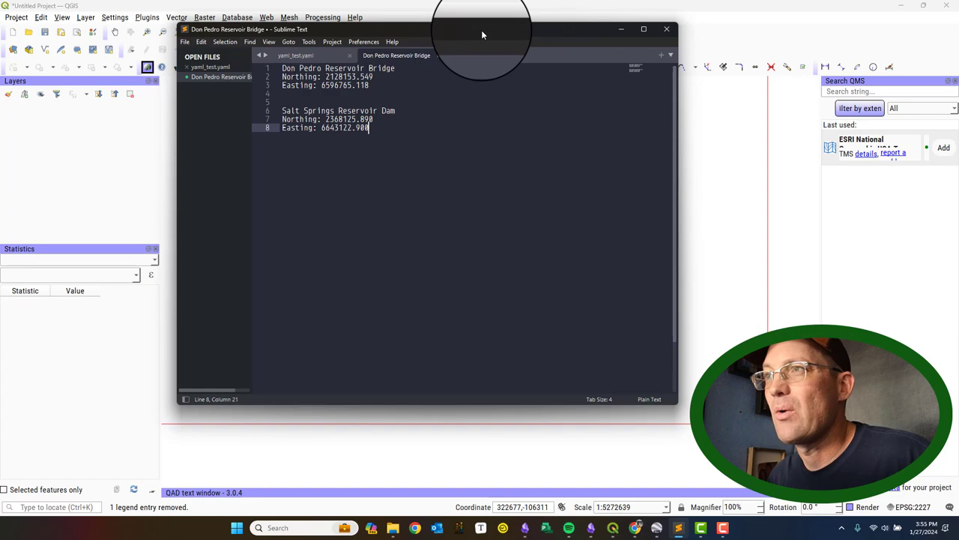
{"action": "left_click_drag", "start_coordinate": [479, 30], "coordinate": [958, 160]}
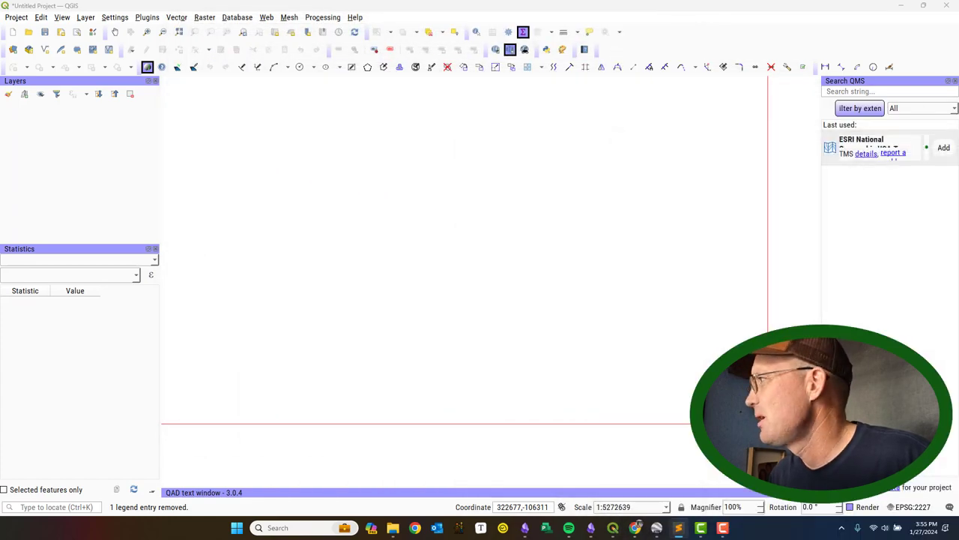
{"action": "key", "text": "alt+Tab"}
- Finish editing the DON PEDRO RESERVOIR placemark and drag Google Earth Pro off to the lower right
{"action": "left_click_drag", "start_coordinate": [685, 1], "coordinate": [681, 42]}
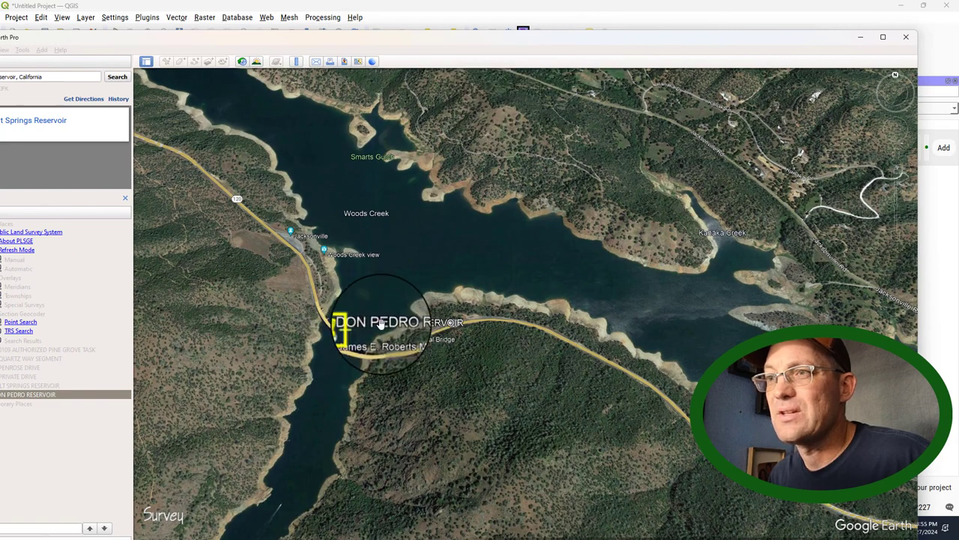
{"action": "left_click_drag", "start_coordinate": [449, 46], "coordinate": [462, 46]}
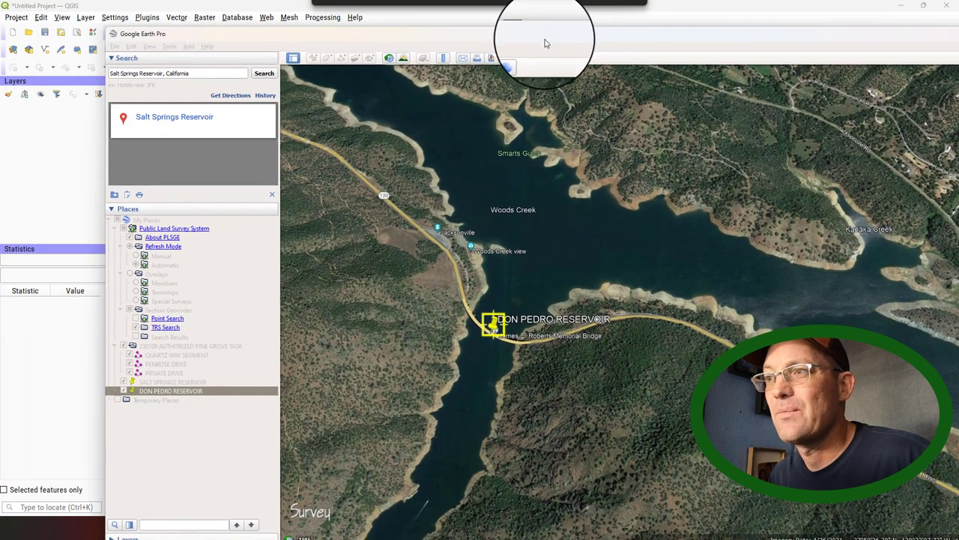
{"action": "left_click_drag", "start_coordinate": [546, 43], "coordinate": [545, 45]}
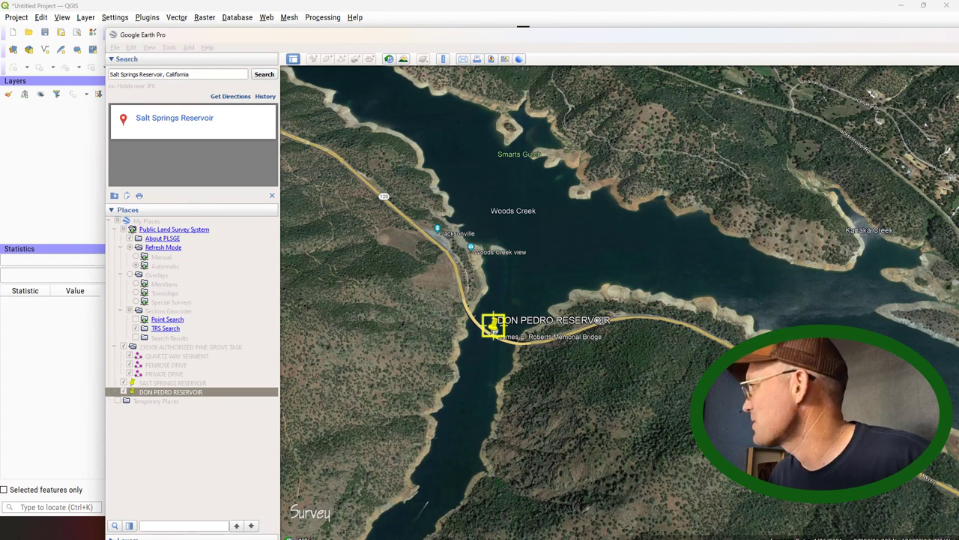
{"action": "left_click_drag", "start_coordinate": [873, 66], "coordinate": [646, 168]}
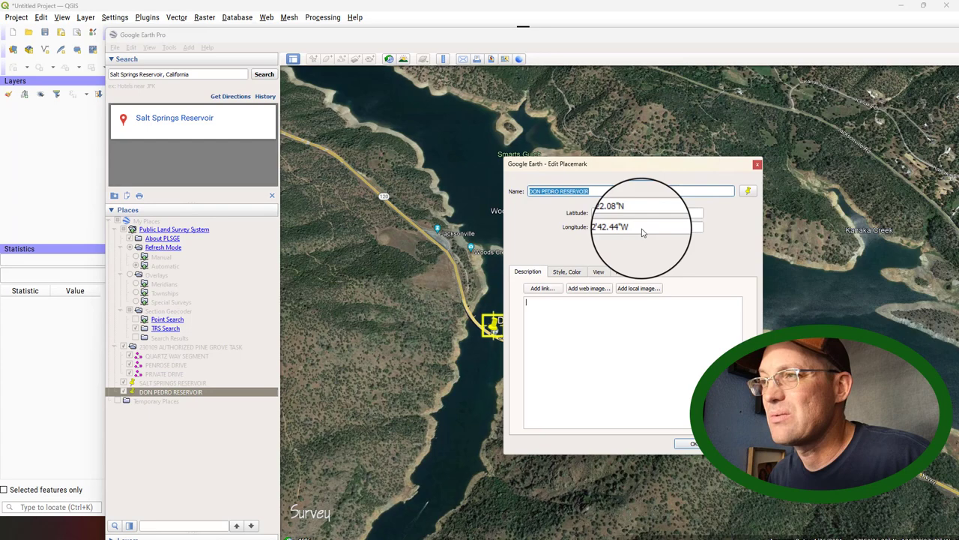
{"action": "left_click", "coordinate": [757, 163]}
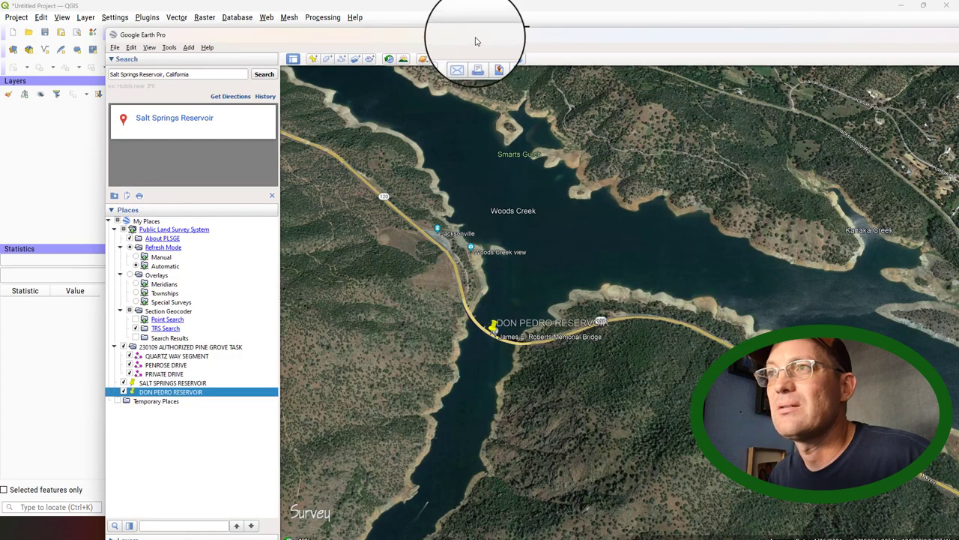
{"action": "left_click_drag", "start_coordinate": [413, 33], "coordinate": [329, 36]}
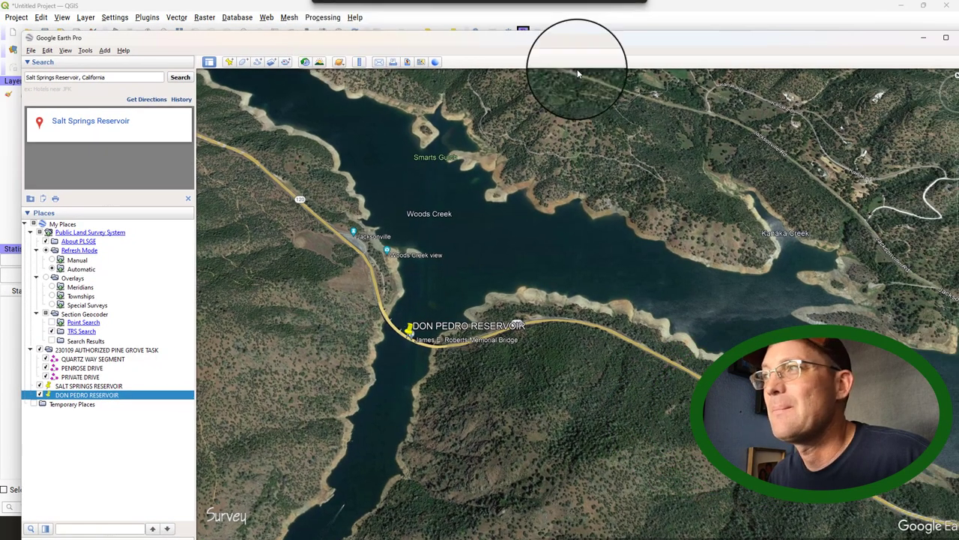
{"action": "left_click_drag", "start_coordinate": [889, 43], "coordinate": [958, 536]}
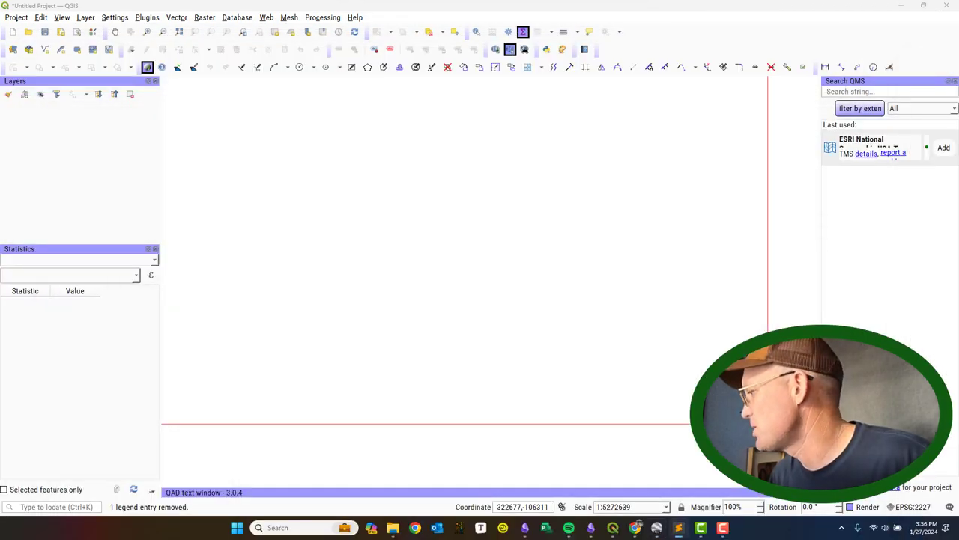
- Switch to the NCAT conversion page and move the map marker to a new Don Pedro Reservoir point
{"action": "left_click", "coordinate": [634, 527]}
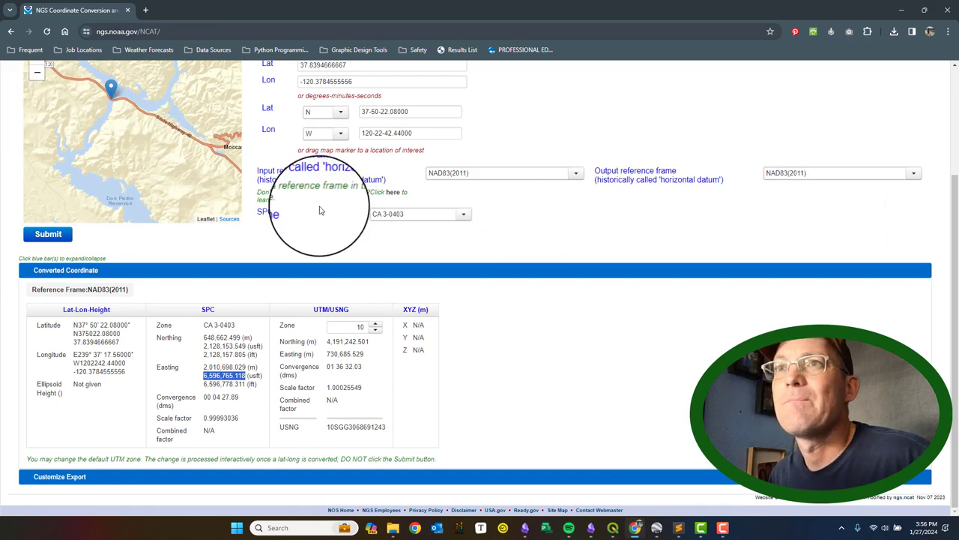
{"action": "scroll", "coordinate": [165, 177], "scroll_direction": "up", "scroll_amount": 2}
{"action": "scroll", "coordinate": [225, 208], "scroll_direction": "down", "scroll_amount": 2}
{"action": "scroll", "coordinate": [560, 332], "scroll_direction": "up", "scroll_amount": 1}
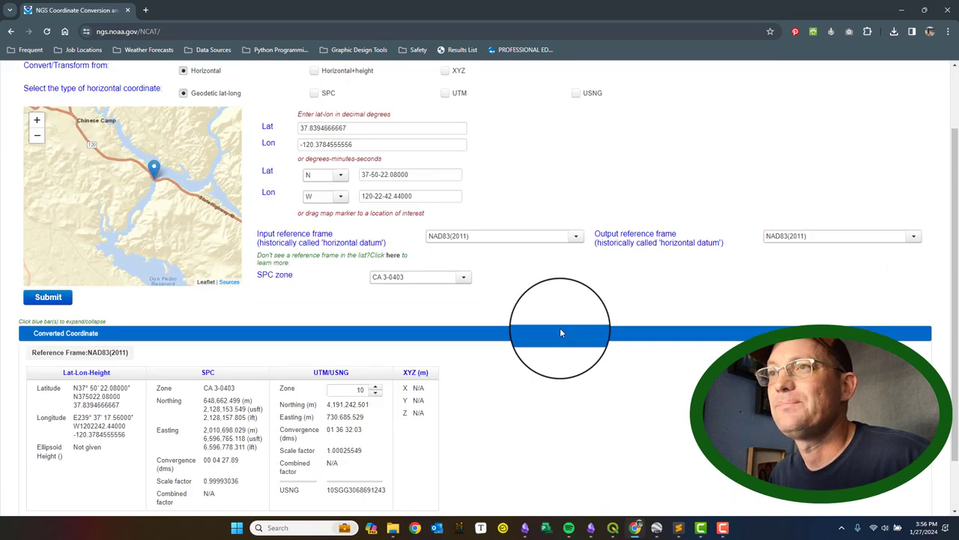
{"action": "scroll", "coordinate": [561, 333], "scroll_direction": "up", "scroll_amount": 1}
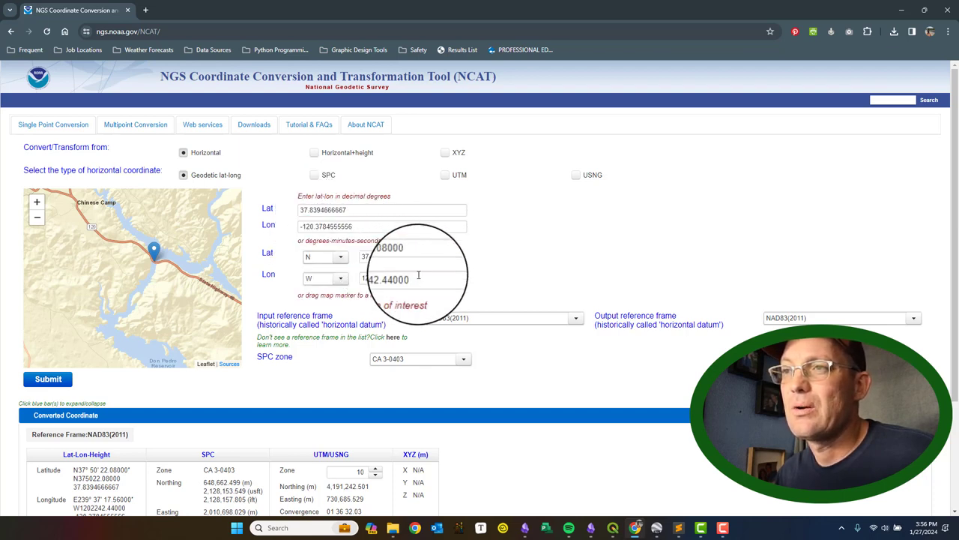
{"action": "scroll", "coordinate": [299, 407], "scroll_direction": "down", "scroll_amount": 1}
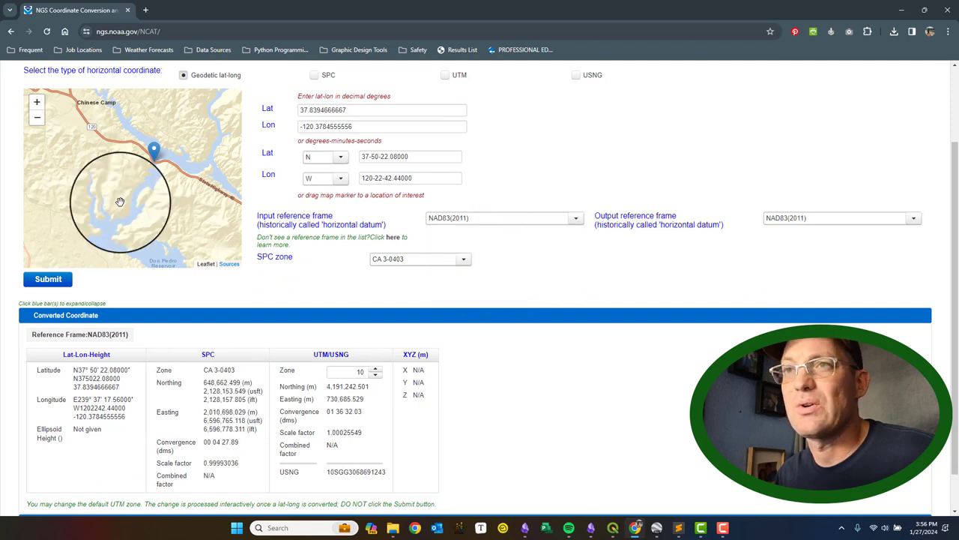
{"action": "mouse_move", "coordinate": [127, 162]}
{"action": "left_mouse_down"}
{"action": "mouse_move", "coordinate": [55, 197]}
{"action": "mouse_move", "coordinate": [75, 179]}
{"action": "mouse_move", "coordinate": [128, 212]}
{"action": "mouse_move", "coordinate": [118, 221]}
{"action": "mouse_move", "coordinate": [143, 182]}
{"action": "left_mouse_up"}
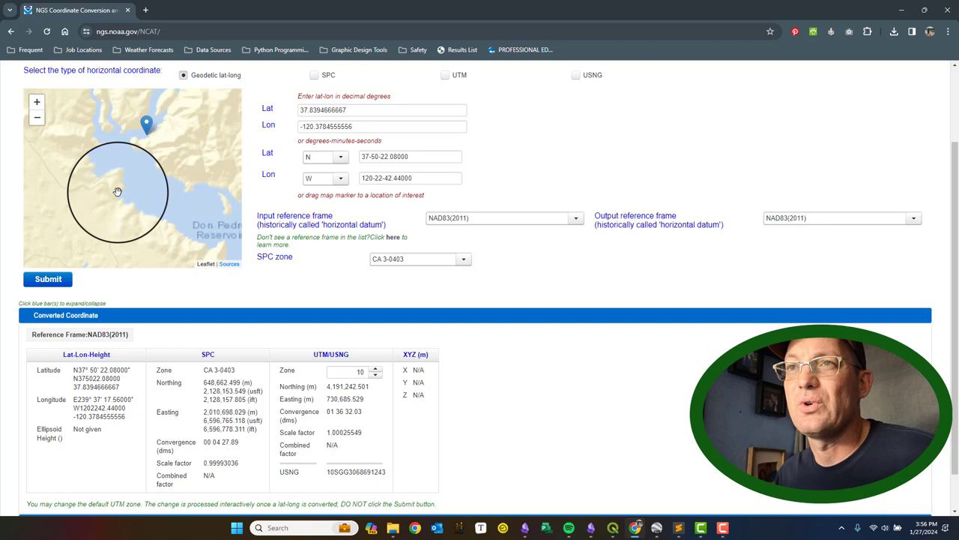
{"action": "left_click_drag", "start_coordinate": [141, 125], "coordinate": [149, 150]}
{"action": "mouse_move", "coordinate": [138, 196]}
{"action": "left_mouse_down"}
{"action": "mouse_move", "coordinate": [139, 209]}
{"action": "mouse_move", "coordinate": [89, 257]}
{"action": "mouse_move", "coordinate": [133, 285]}
{"action": "mouse_move", "coordinate": [200, 227]}
{"action": "left_mouse_up"}
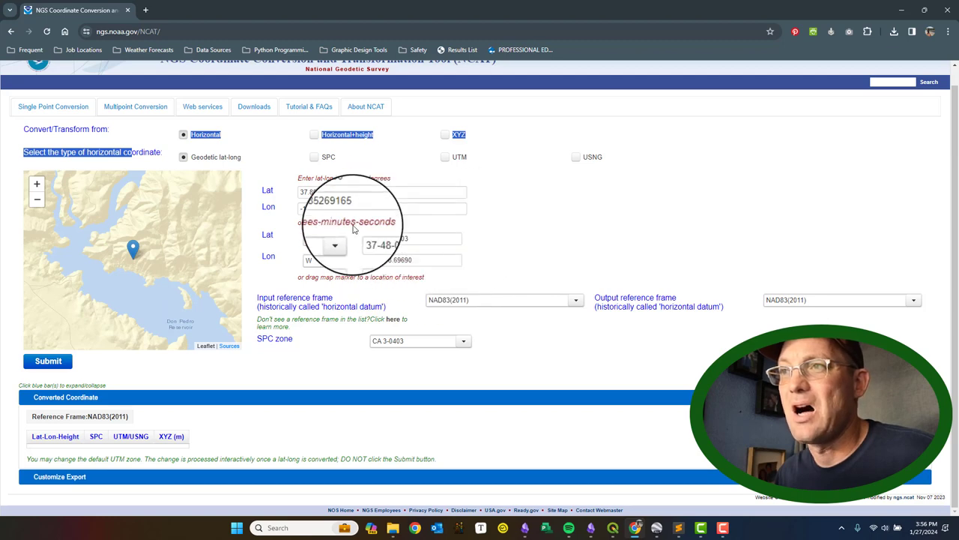
- Pan the NCAT map toward Arnold and place the marker on the reservoir by Beardsley Reservoir Rd
{"action": "scroll", "coordinate": [420, 253], "scroll_direction": "up", "scroll_amount": 1}
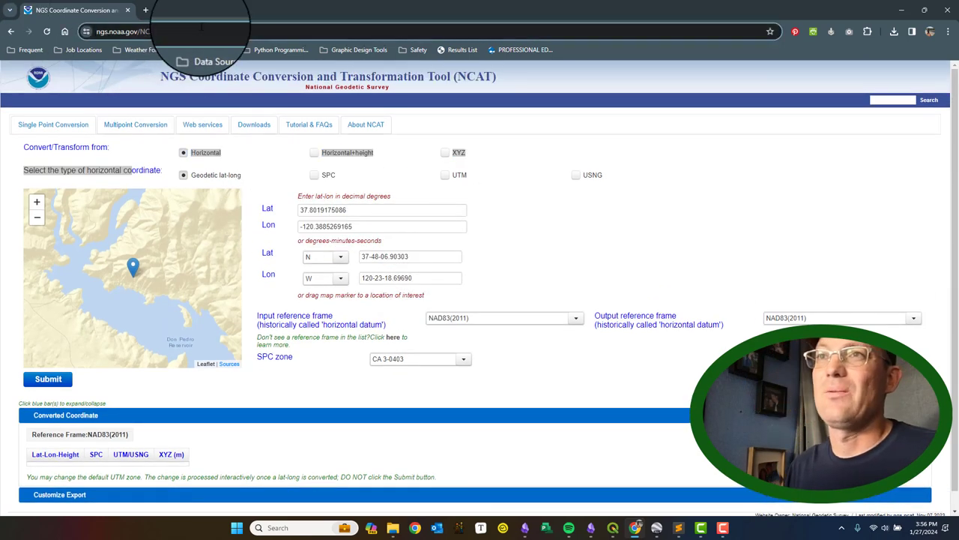
{"action": "left_click", "coordinate": [763, 279]}
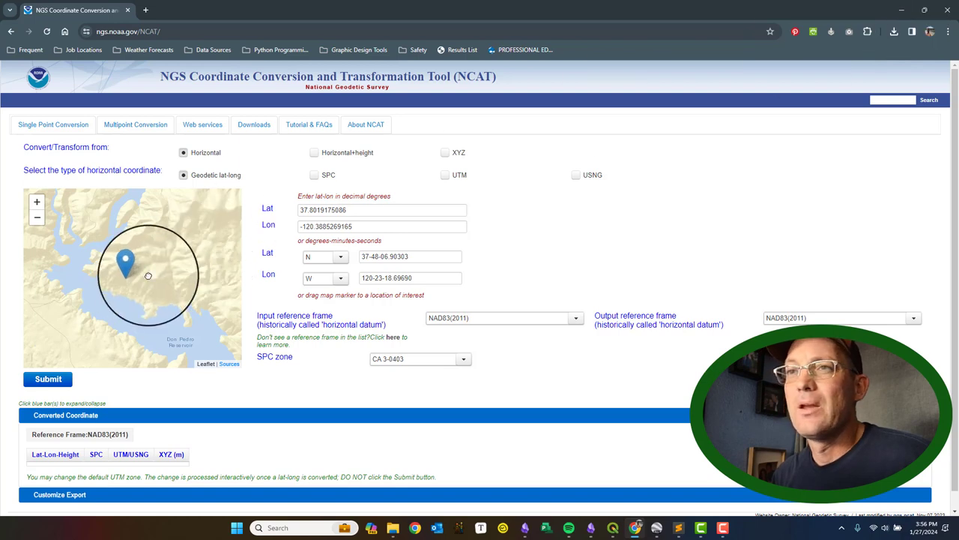
{"action": "scroll", "coordinate": [135, 244], "scroll_direction": "down", "scroll_amount": 2}
{"action": "scroll", "coordinate": [146, 257], "scroll_direction": "down", "scroll_amount": 3}
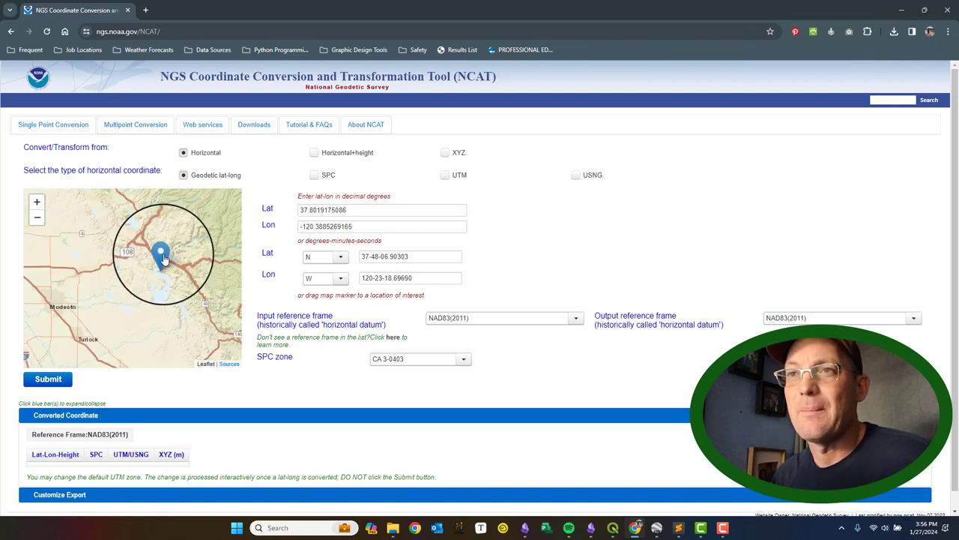
{"action": "scroll", "coordinate": [185, 196], "scroll_direction": "up", "scroll_amount": 3}
{"action": "left_click_drag", "start_coordinate": [167, 300], "coordinate": [175, 349]}
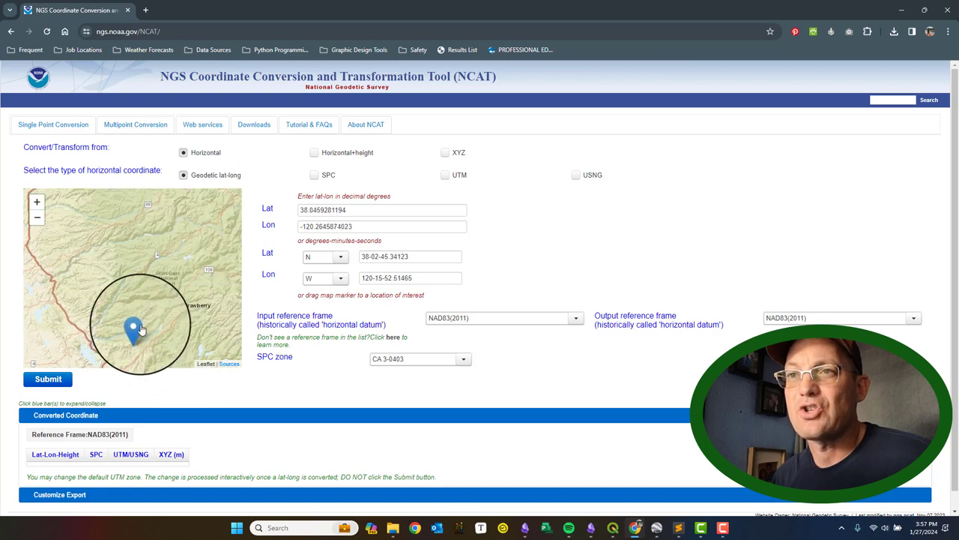
{"action": "mouse_move", "coordinate": [173, 245]}
{"action": "left_mouse_down"}
{"action": "mouse_move", "coordinate": [189, 270]}
{"action": "mouse_move", "coordinate": [109, 274]}
{"action": "mouse_move", "coordinate": [125, 292]}
{"action": "left_mouse_up"}
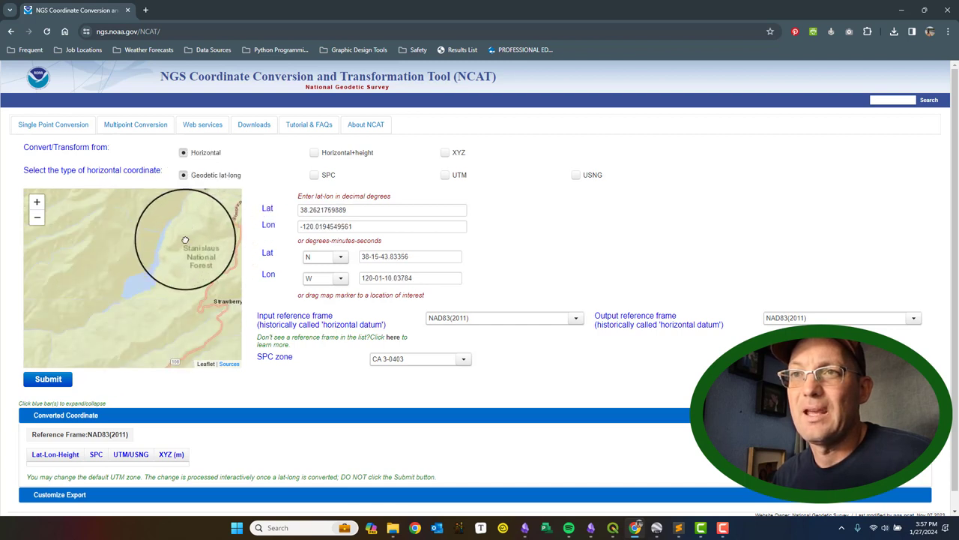
{"action": "left_click", "coordinate": [93, 346]}
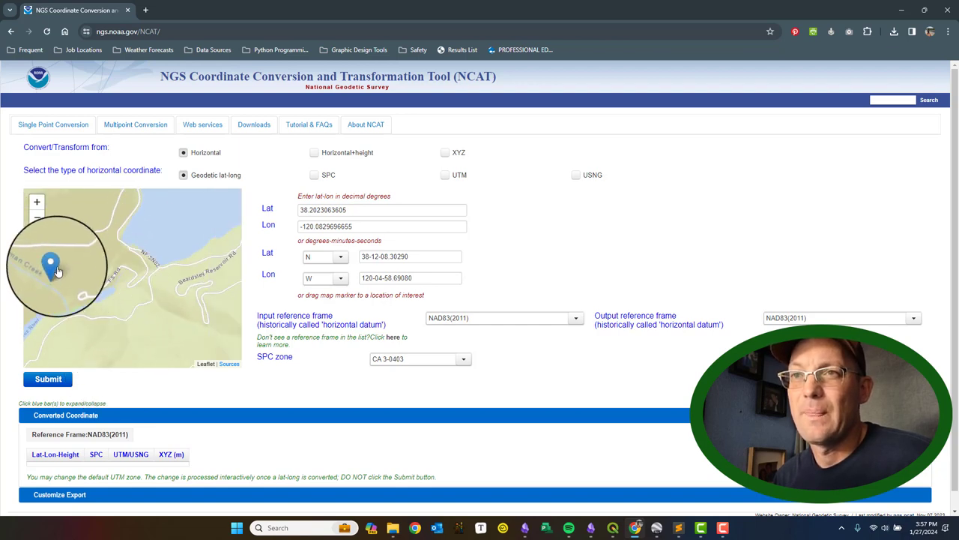
{"action": "left_click_drag", "start_coordinate": [58, 271], "coordinate": [149, 245]}
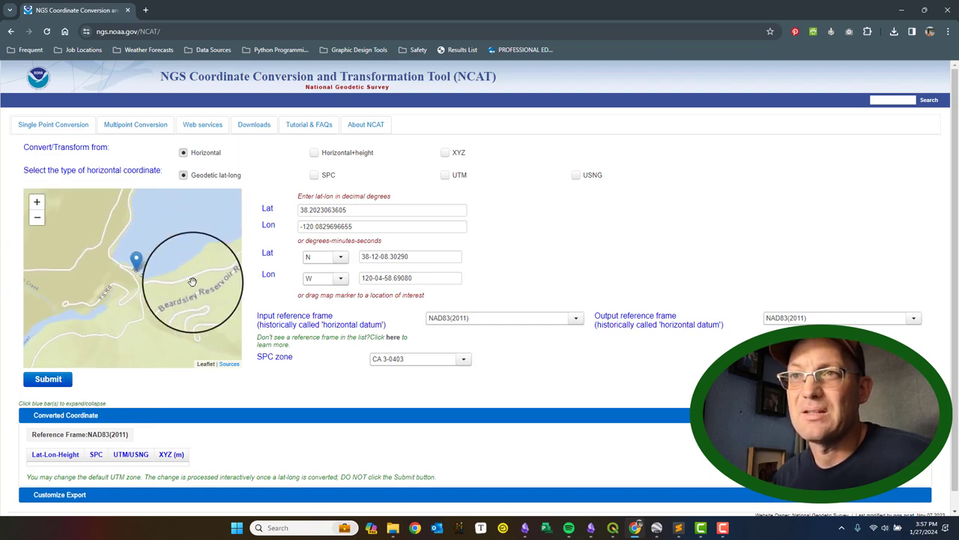
- Submit the conversion, giving SPC Northing 2,261,097.780 and Easting 6,683,782.447 usft
{"action": "scroll", "coordinate": [255, 368], "scroll_direction": "down", "scroll_amount": 1}
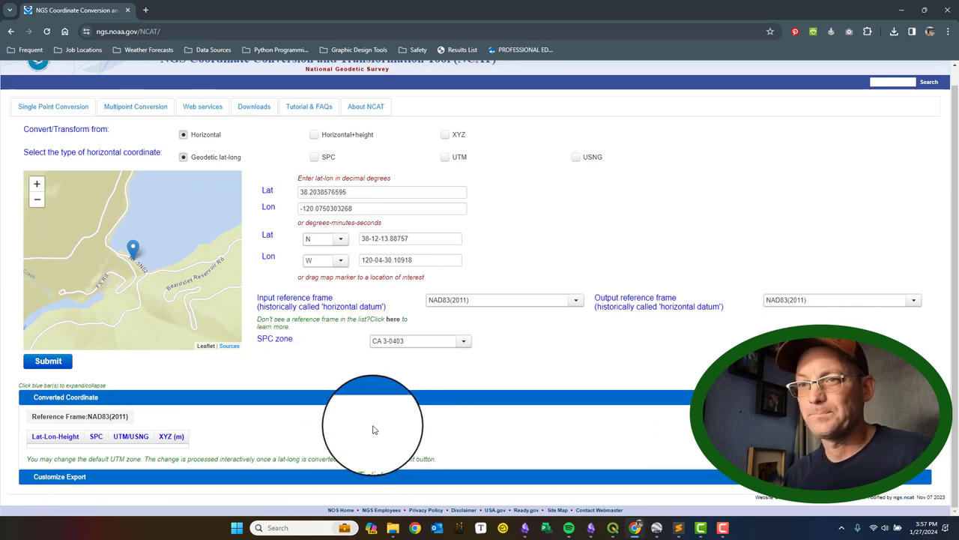
{"action": "left_click", "coordinate": [71, 366]}
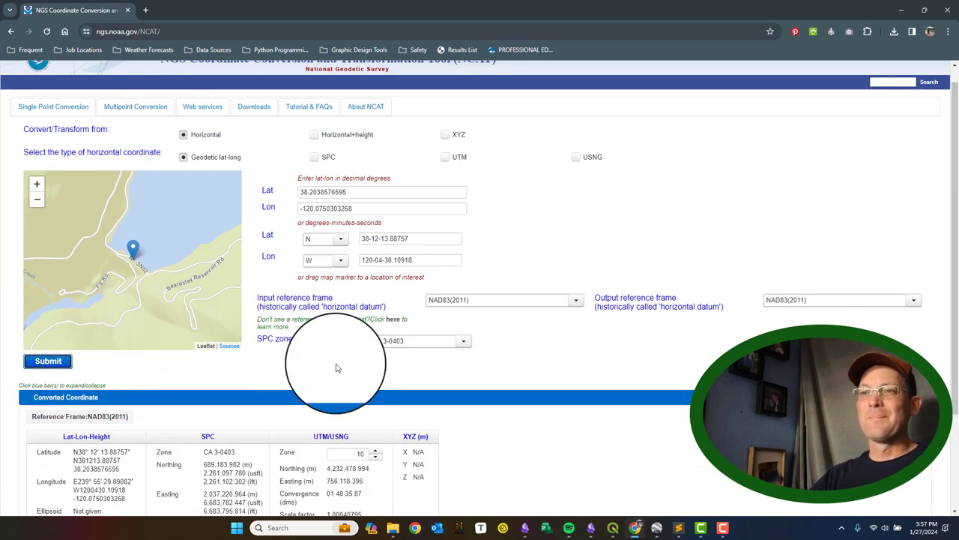
{"action": "scroll", "coordinate": [375, 371], "scroll_direction": "down", "scroll_amount": 2}
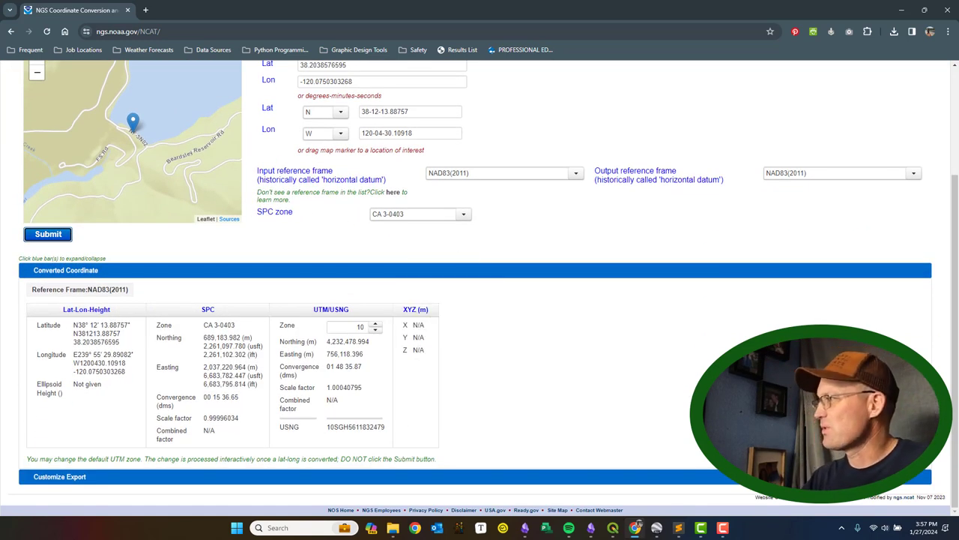
{"action": "left_click_drag", "start_coordinate": [958, 98], "coordinate": [799, 96]}
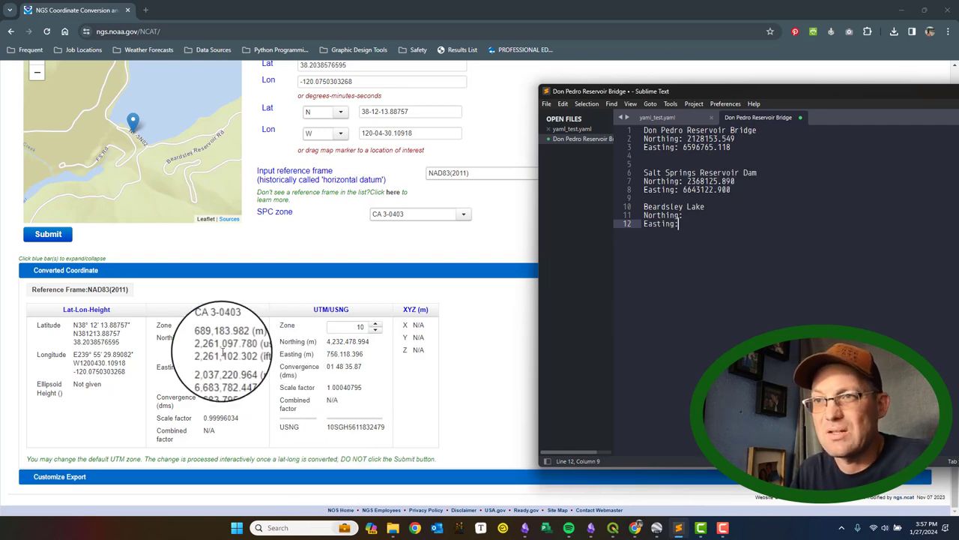
- Record Beardsley Lake's SPC Northing as 2261097.78 in the notes, without commas
{"action": "left_click_drag", "start_coordinate": [203, 345], "coordinate": [244, 346]}
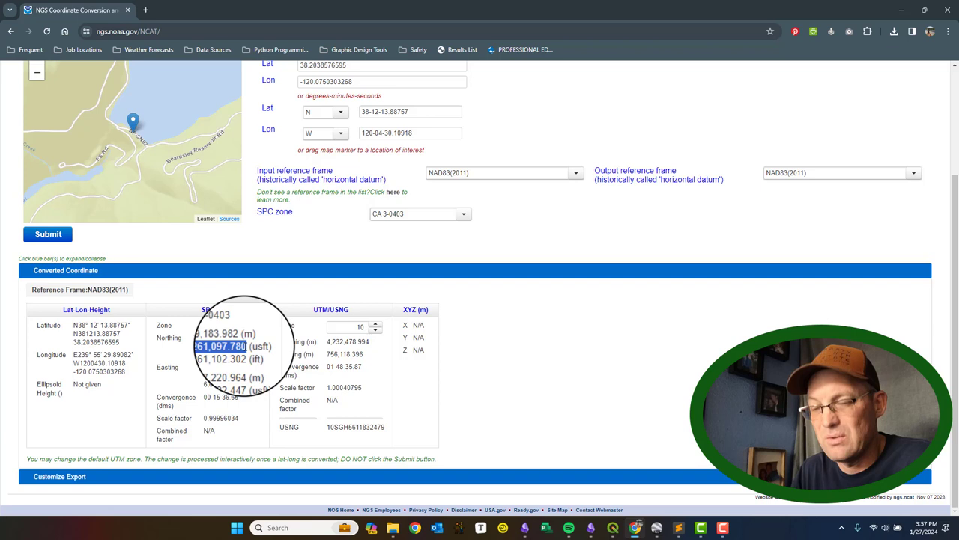
{"action": "left_click", "coordinate": [679, 526]}
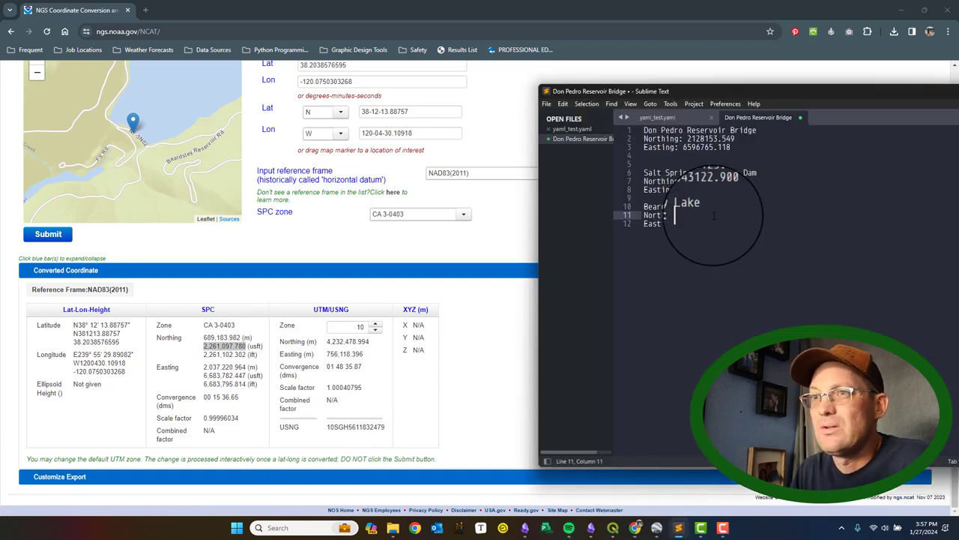
{"action": "left_click", "coordinate": [691, 215]}
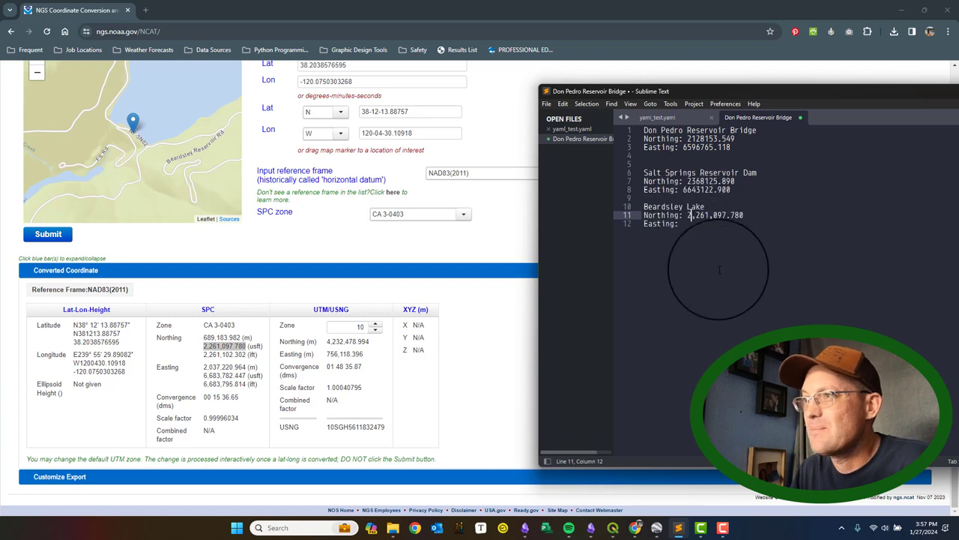
{"action": "key", "text": "Right"}
{"action": "key", "text": "Right"}
{"action": "key", "text": "Right"}
{"action": "key", "text": "Right"}
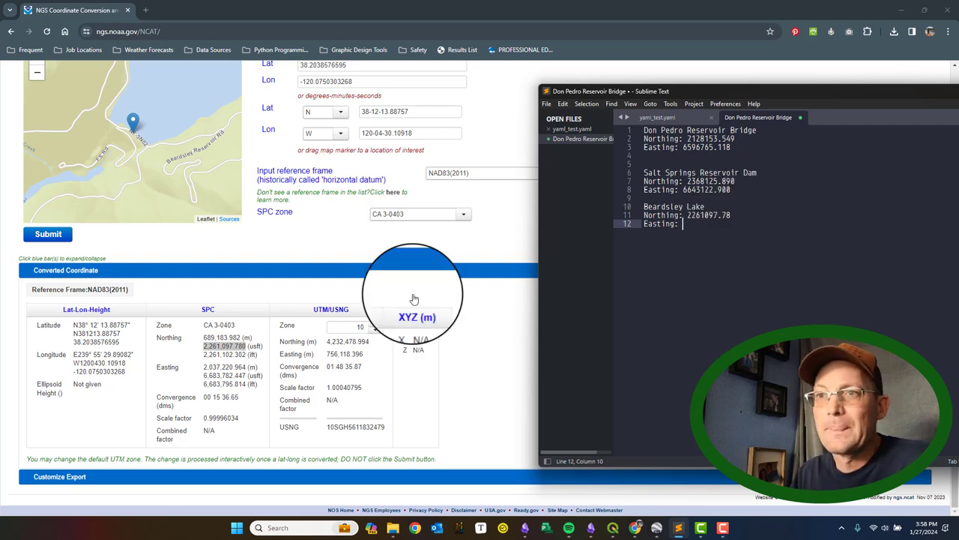
- Record Beardsley Lake's SPC Easting as 6683782.44 in the notes, removing its commas
{"action": "left_click_drag", "start_coordinate": [202, 375], "coordinate": [248, 374]}
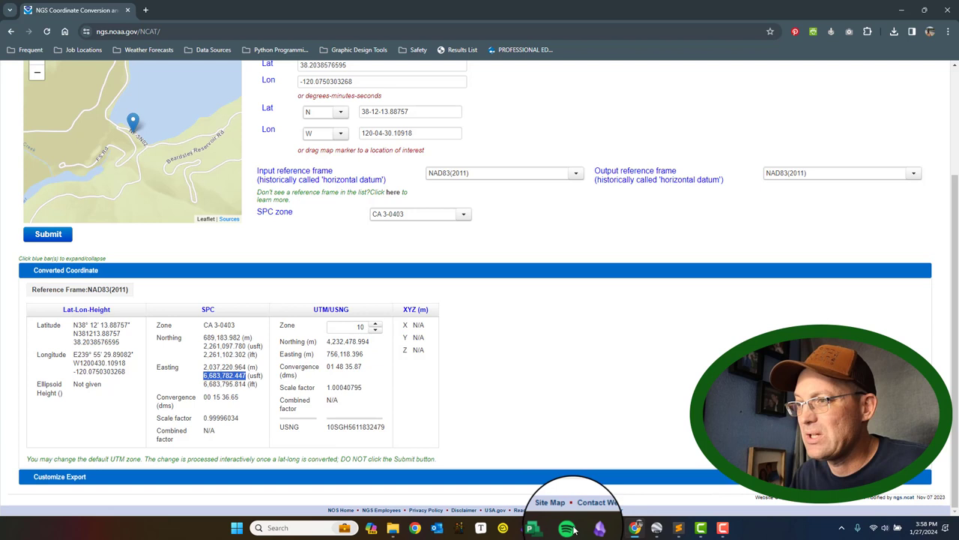
{"action": "left_click", "coordinate": [678, 524]}
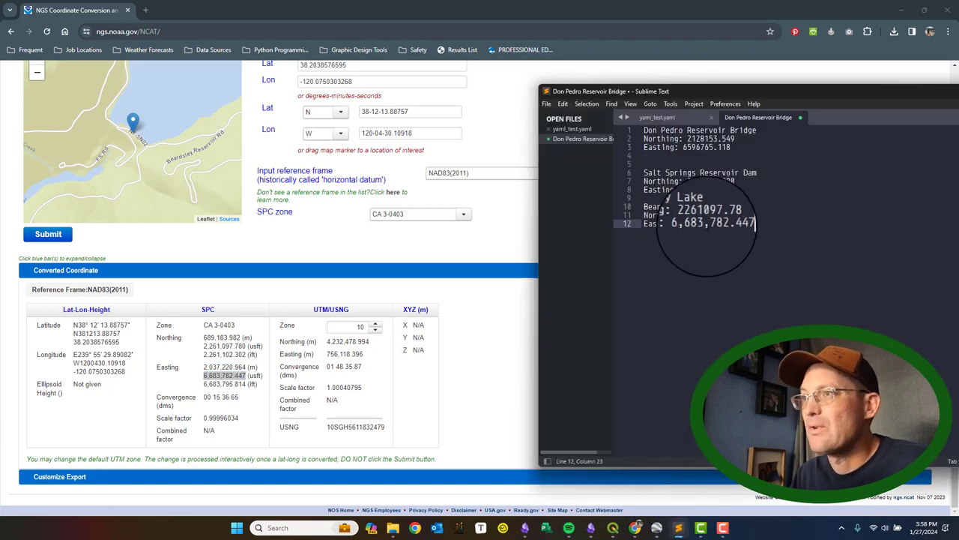
{"action": "key", "text": "Left"}
{"action": "key", "text": "Left"}
{"action": "key", "text": "Left"}
{"action": "key", "text": "Left"}
{"action": "key", "text": "Left"}
{"action": "key", "text": "Left"}
{"action": "key", "text": "Left"}
{"action": "key", "text": "Left"}
{"action": "key", "text": "Left"}
{"action": "key", "text": "Left"}
{"action": "key", "text": "Left"}
{"action": "key", "text": "BackSpace"}
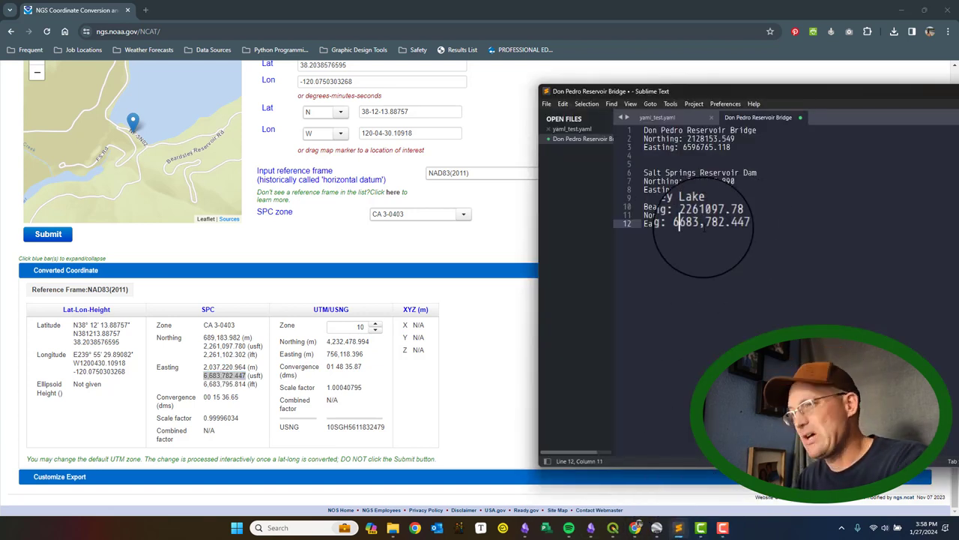
{"action": "key", "text": "Right"}
{"action": "key", "text": "Right"}
{"action": "key", "text": "Right"}
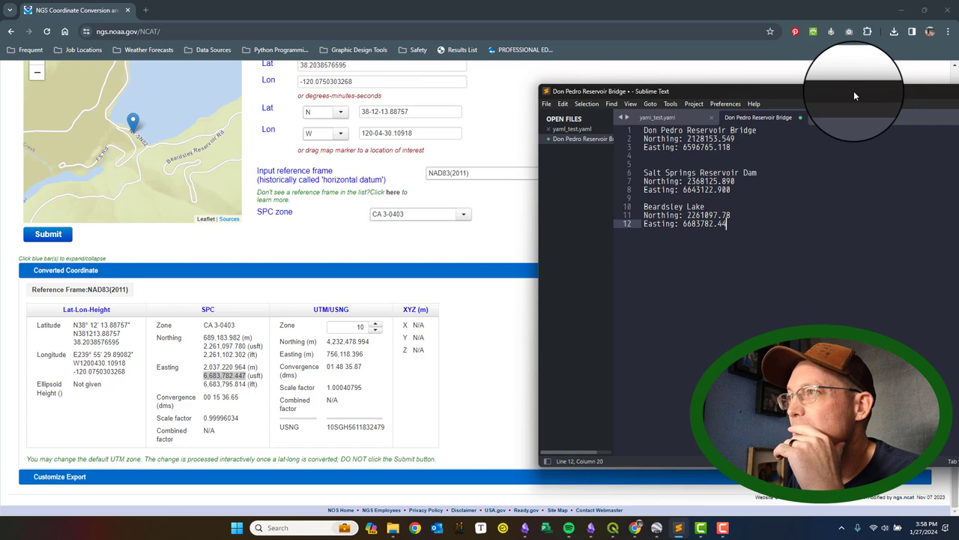
- Move the Sublime Text notes out of the way to show the NGS NCAT page again
{"action": "left_click_drag", "start_coordinate": [855, 91], "coordinate": [704, 157]}
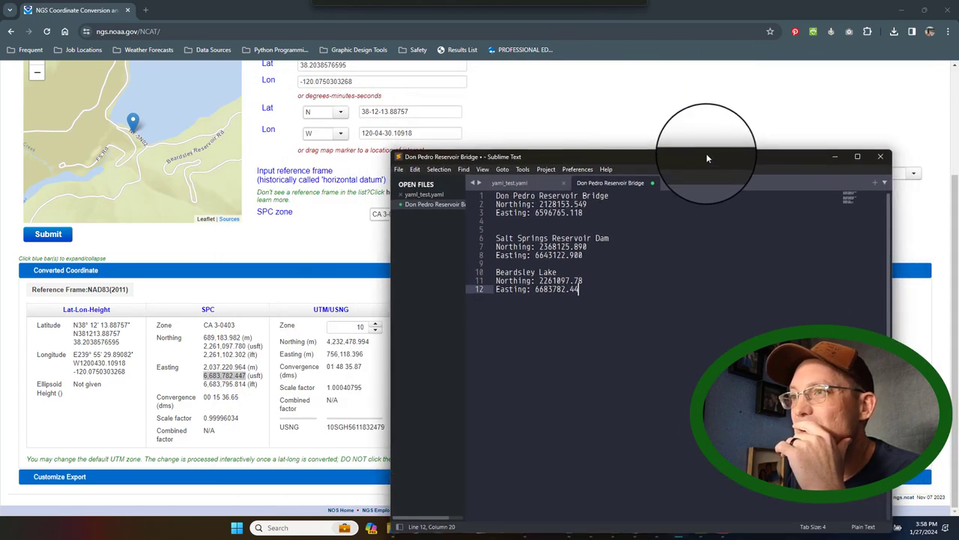
{"action": "left_click", "coordinate": [640, 215]}
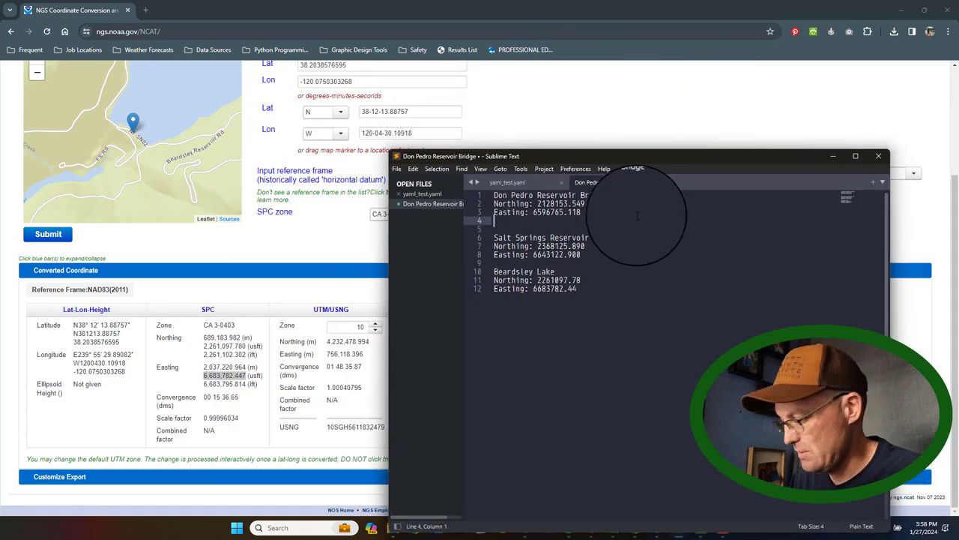
{"action": "left_click", "coordinate": [832, 156]}
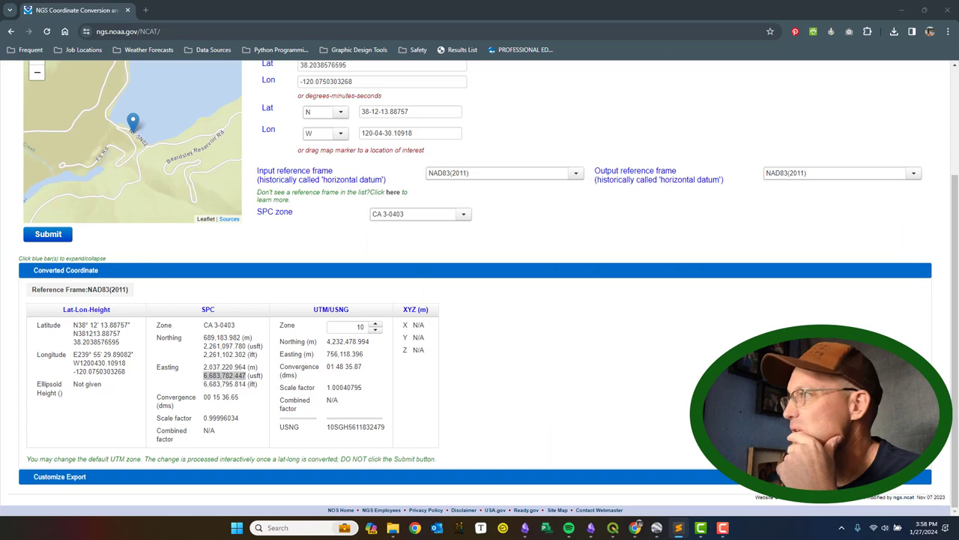
- Minimize the browser and open the Georeferencer from QGIS's Layer menu
{"action": "left_click", "coordinate": [902, 11]}
{"action": "left_click", "coordinate": [86, 17]}
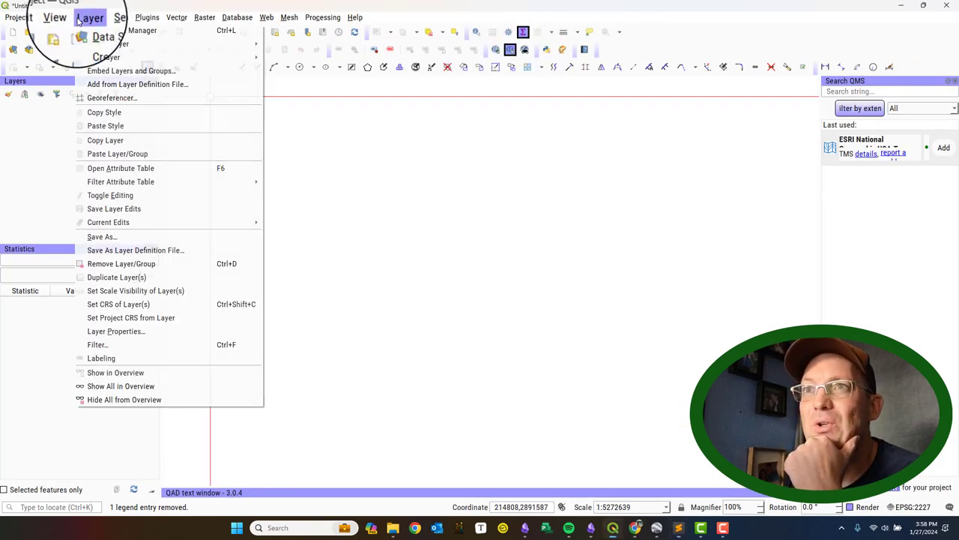
{"action": "left_click", "coordinate": [100, 102]}
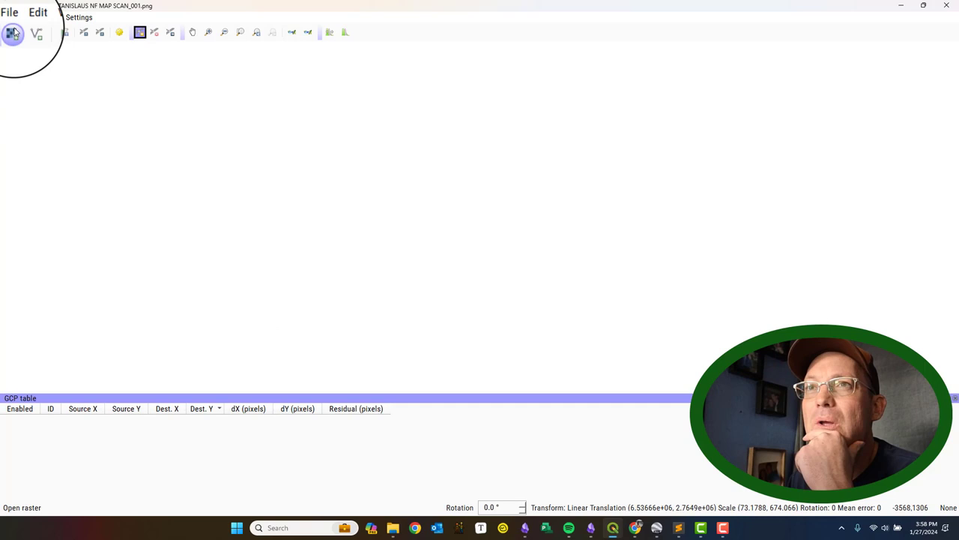
- In Transformation Settings, keep Linear as the transformation type targeting EPSG:2227
{"action": "left_click", "coordinate": [124, 39]}
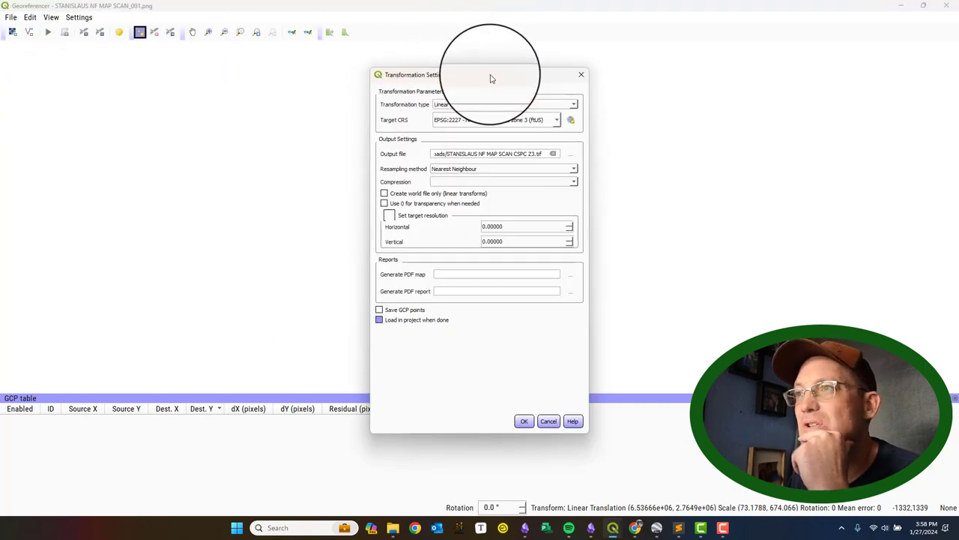
{"action": "left_click_drag", "start_coordinate": [491, 78], "coordinate": [206, 86]}
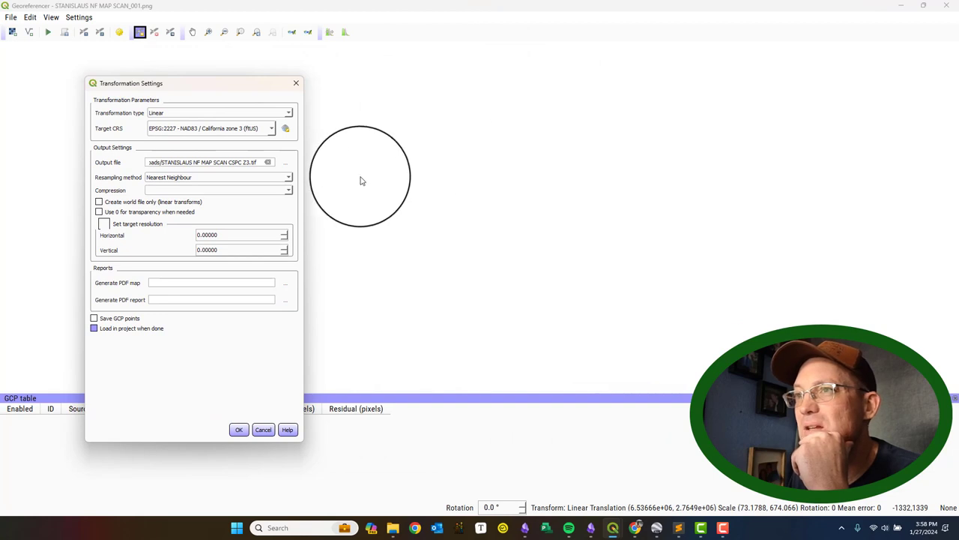
{"action": "left_click", "coordinate": [809, 241]}
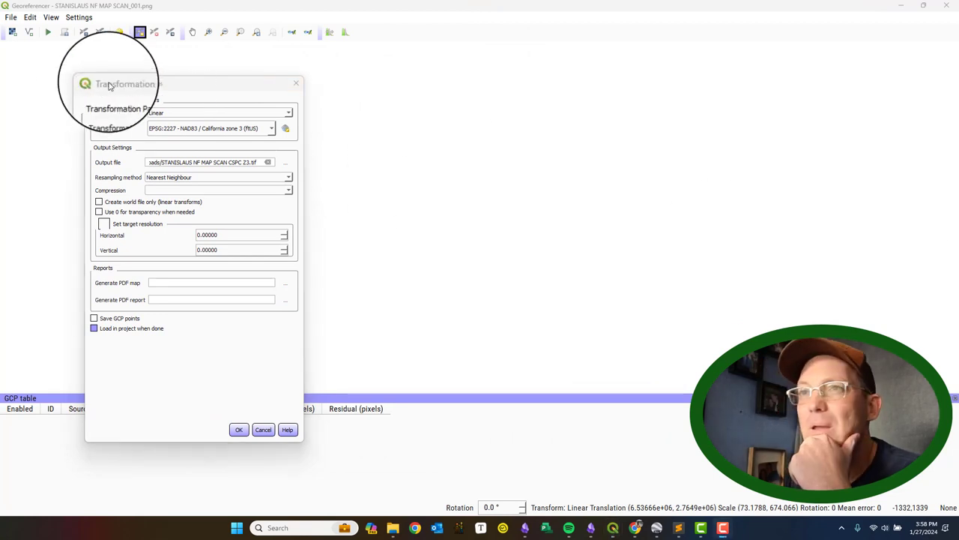
{"action": "left_click_drag", "start_coordinate": [197, 86], "coordinate": [574, 72]}
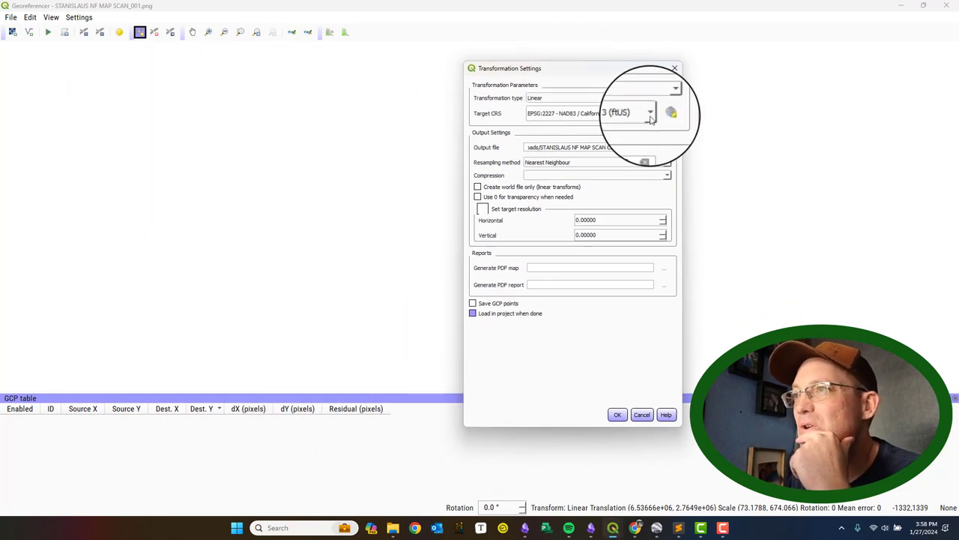
{"action": "left_click", "coordinate": [670, 100]}
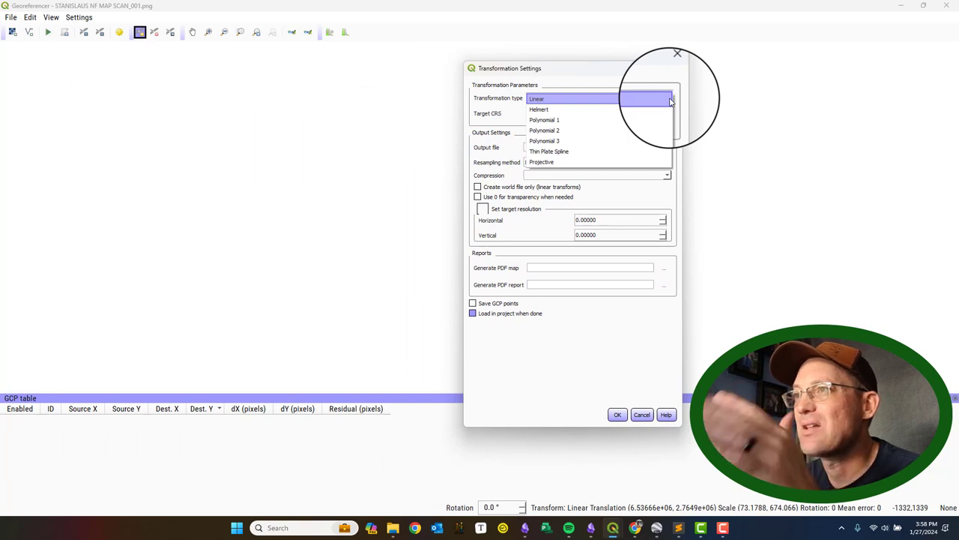
{"action": "left_click", "coordinate": [637, 98]}
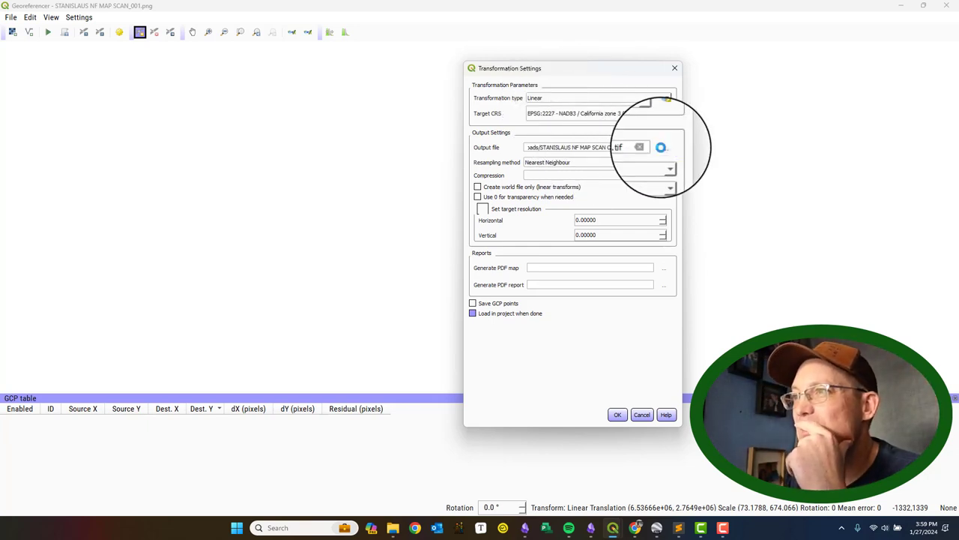
- Overwrite the output STANISLAUS NF MAP SCAN CSPC Z3.tif and choose Linear resampling
{"action": "left_click", "coordinate": [660, 147]}
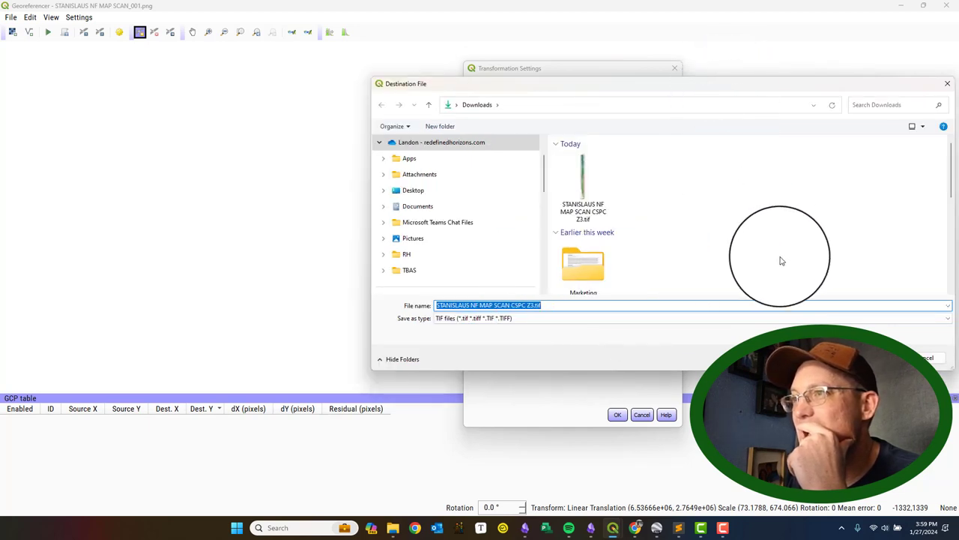
{"action": "left_click", "coordinate": [888, 358]}
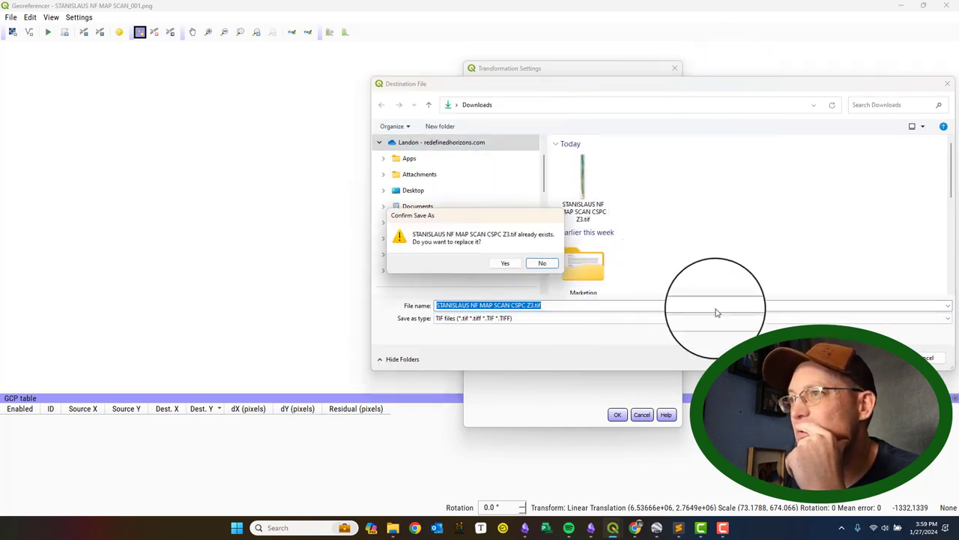
{"action": "left_click", "coordinate": [503, 264]}
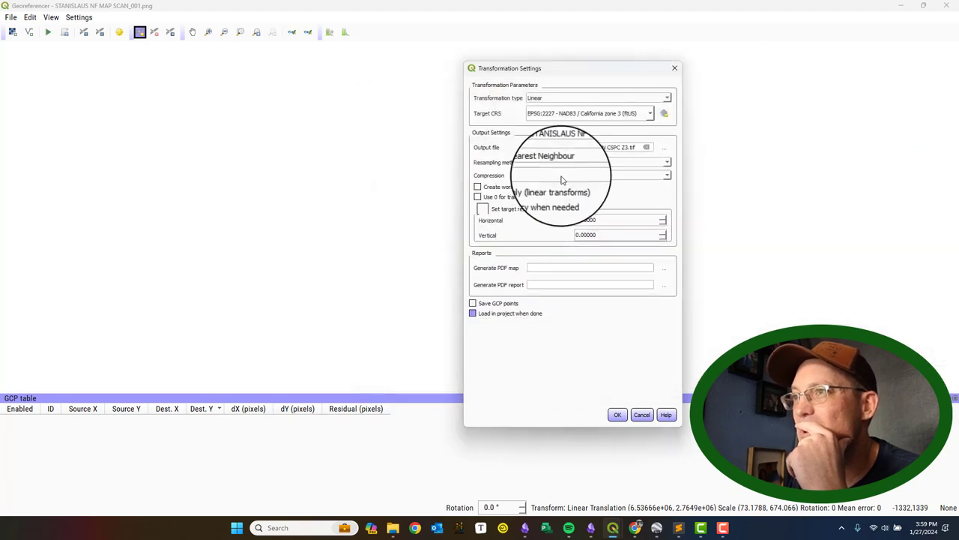
{"action": "left_click", "coordinate": [628, 165]}
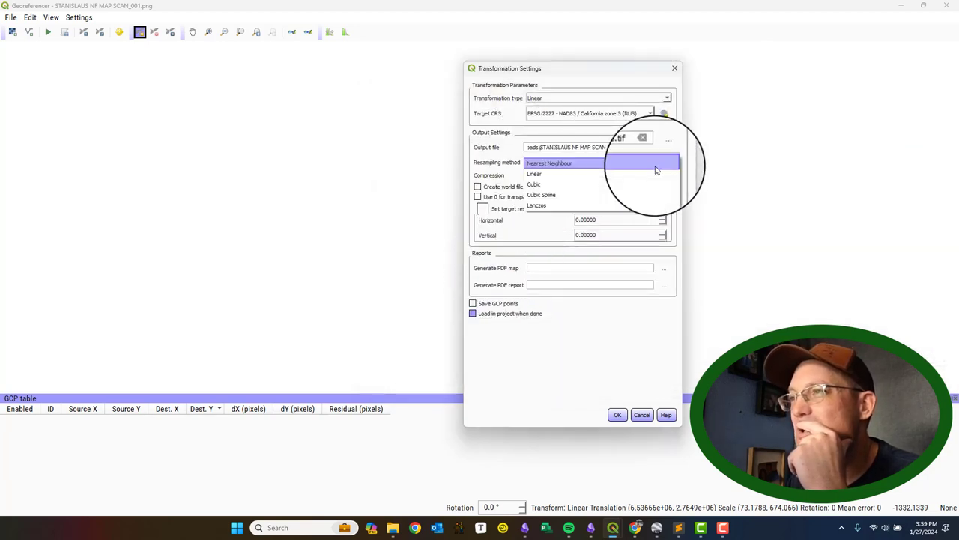
{"action": "left_click", "coordinate": [599, 175]}
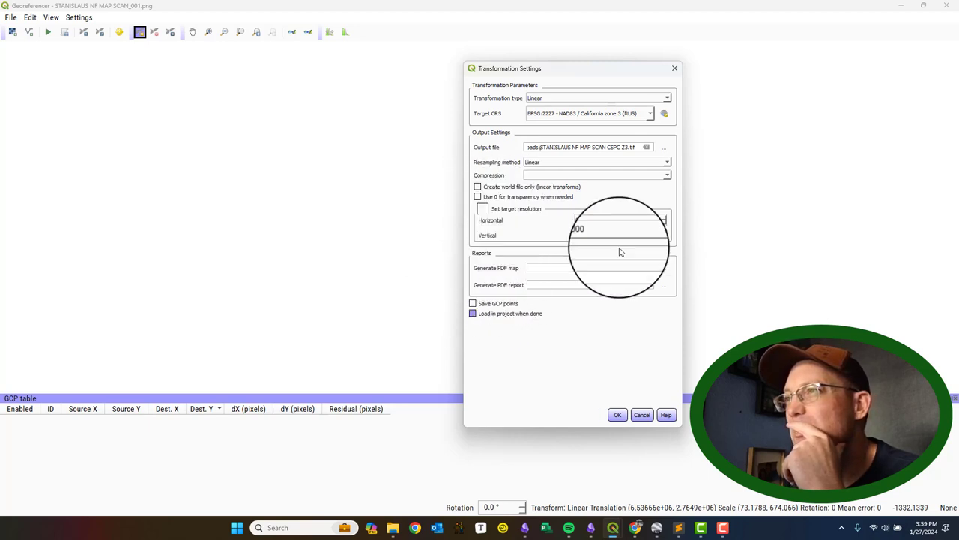
- Save the georeferencing PDF report as GEOREF REPORT.pdf in Downloads and accept the transformation settings
{"action": "left_click", "coordinate": [561, 268]}
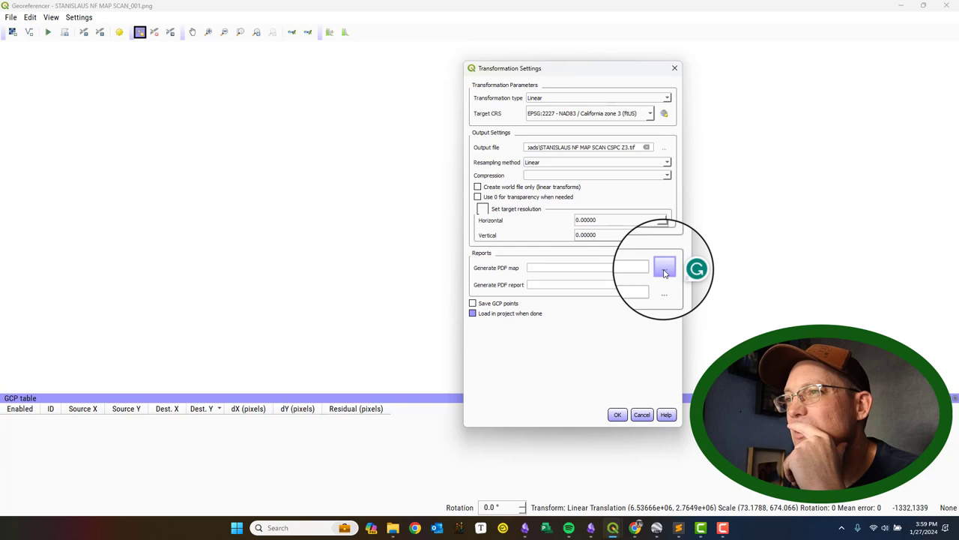
{"action": "left_click", "coordinate": [664, 270]}
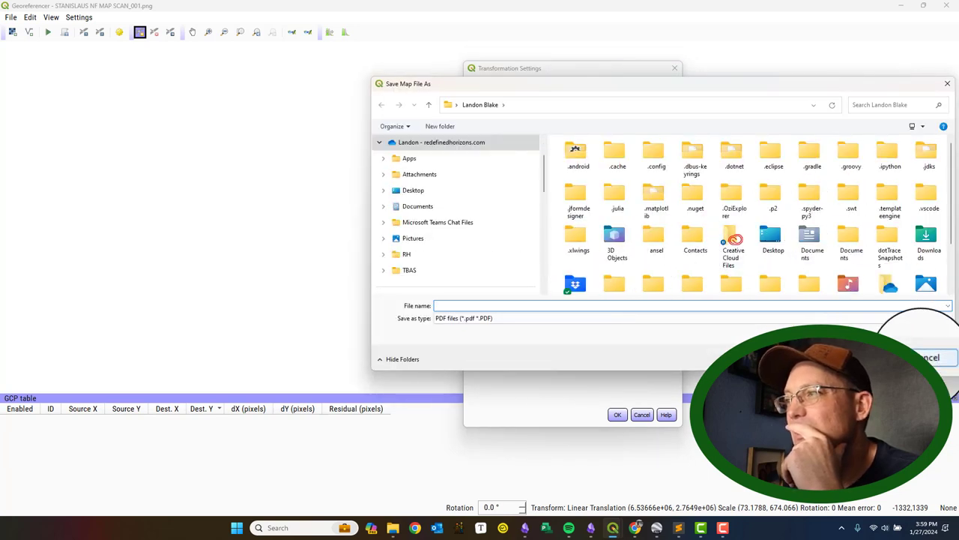
{"action": "left_click", "coordinate": [933, 358]}
{"action": "left_click", "coordinate": [664, 285]}
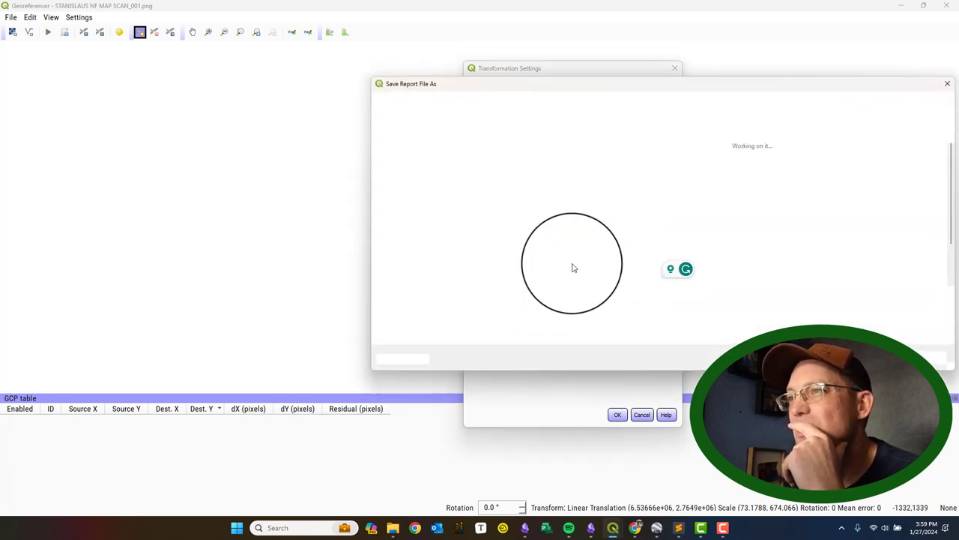
{"action": "scroll", "coordinate": [460, 193], "scroll_direction": "down", "scroll_amount": 5}
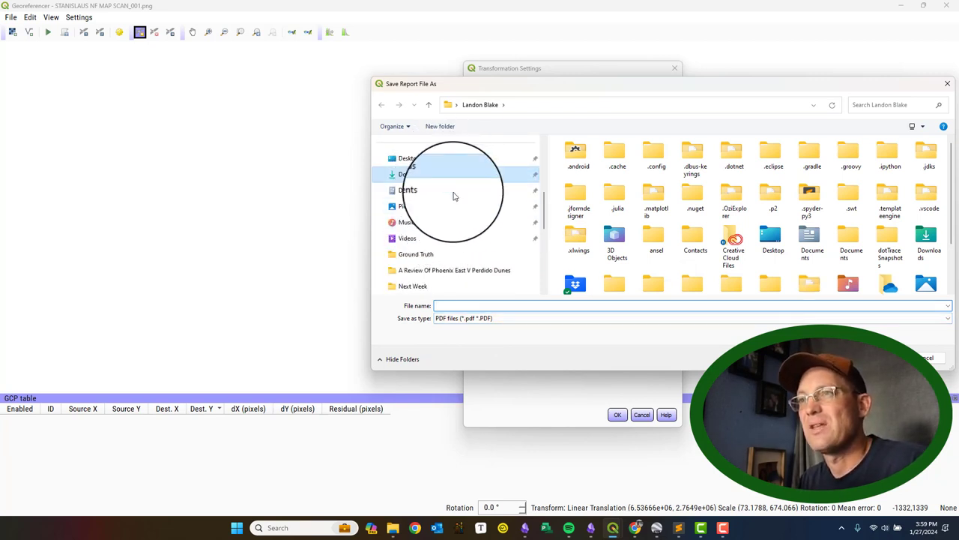
{"action": "left_click", "coordinate": [446, 174]}
{"action": "left_click", "coordinate": [458, 303]}
{"action": "type", "text": "crs"}
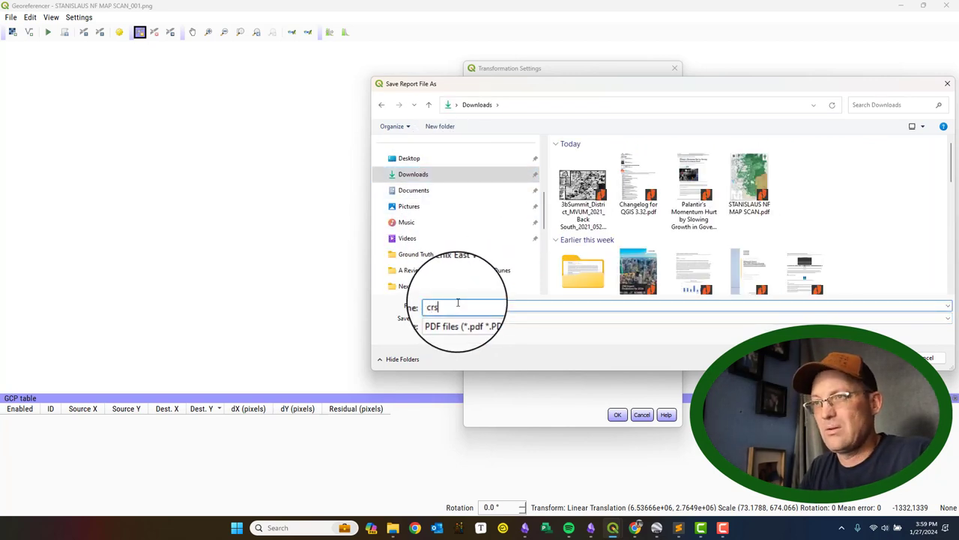
{"action": "key", "text": "Caps_Lock"}
{"action": "type", "text": "GE"}
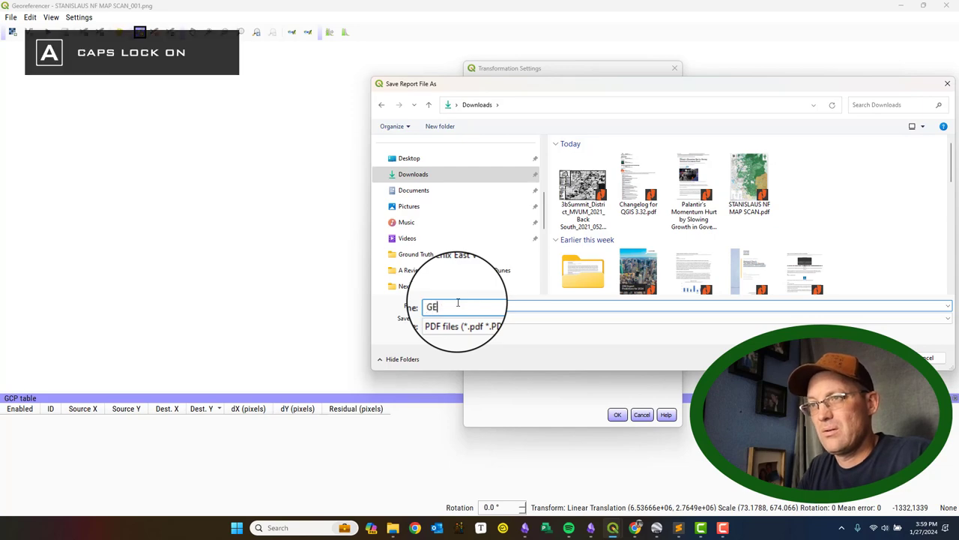
{"action": "type", "text": "OREF REPORT"}
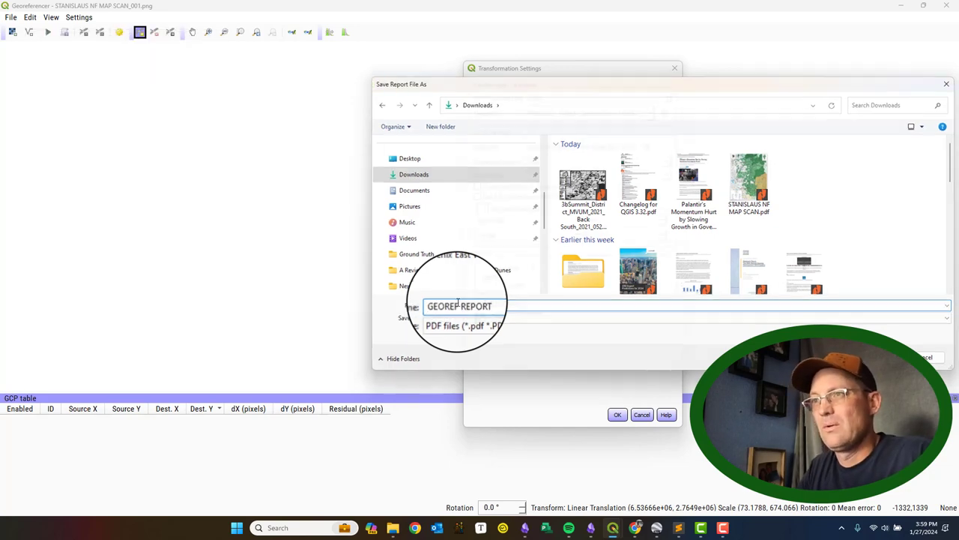
{"action": "key", "text": "Return"}
{"action": "left_click", "coordinate": [619, 416]}
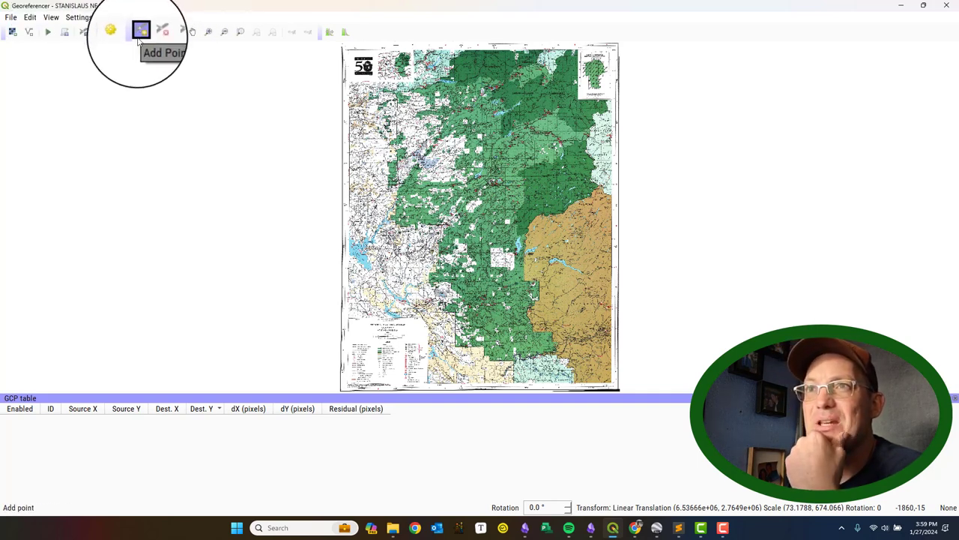
- Pick the Add Point tool and zoom in on the road at the lake shore near Moccasin Point
{"action": "left_click", "coordinate": [139, 33]}
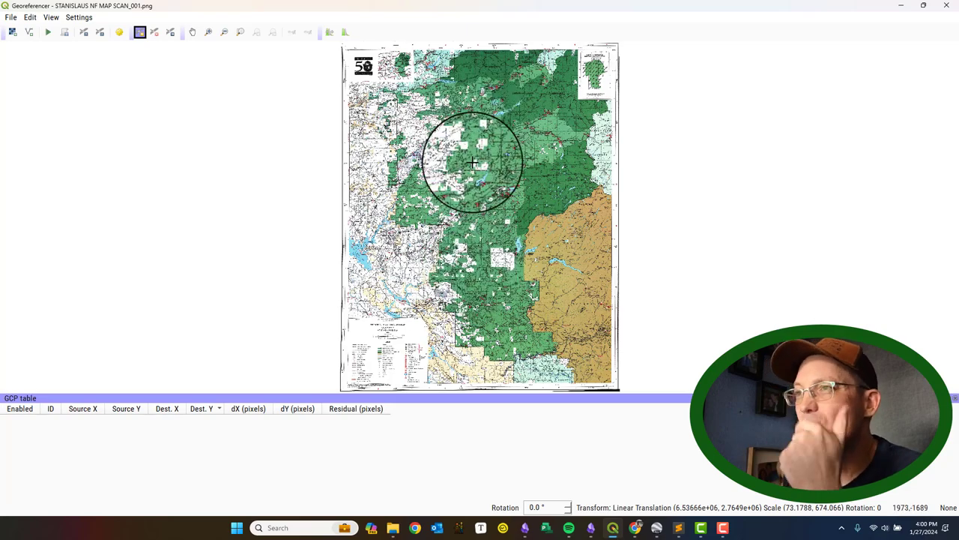
{"action": "scroll", "coordinate": [441, 300], "scroll_direction": "up", "scroll_amount": 5}
{"action": "scroll", "coordinate": [289, 218], "scroll_direction": "up", "scroll_amount": 6}
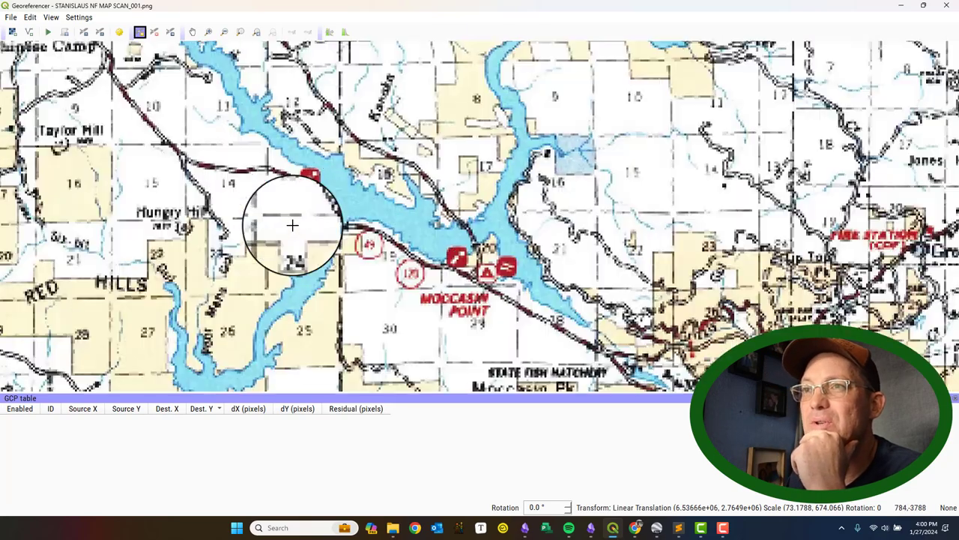
{"action": "scroll", "coordinate": [360, 227], "scroll_direction": "up", "scroll_amount": 2}
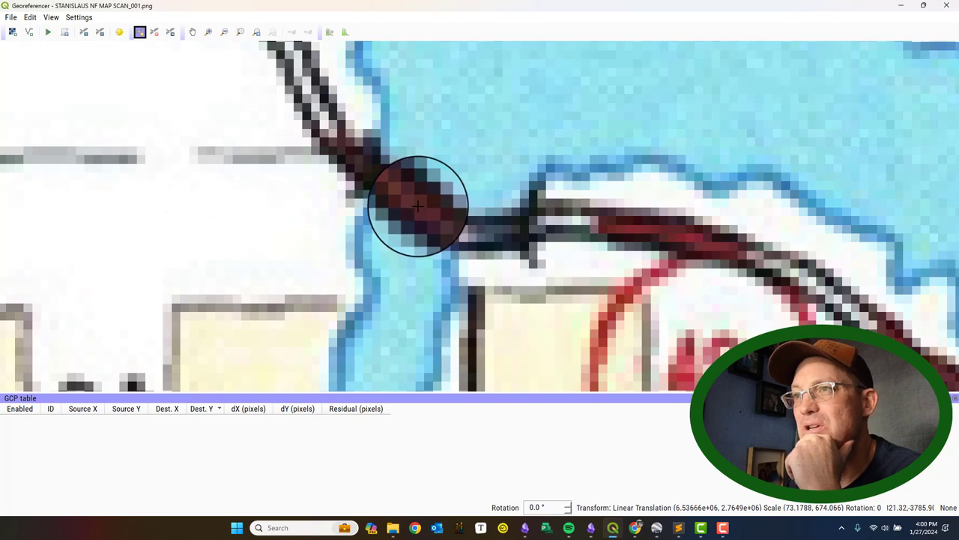
- Place the first control point at the Don Pedro road-lake crossing, using project CRS EPSG:2227
{"action": "left_click", "coordinate": [417, 206]}
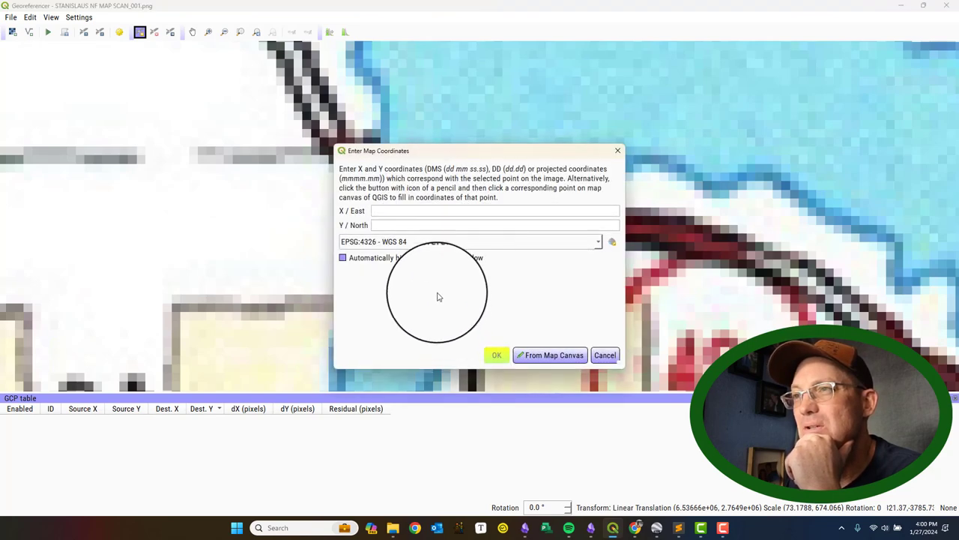
{"action": "left_click", "coordinate": [597, 241]}
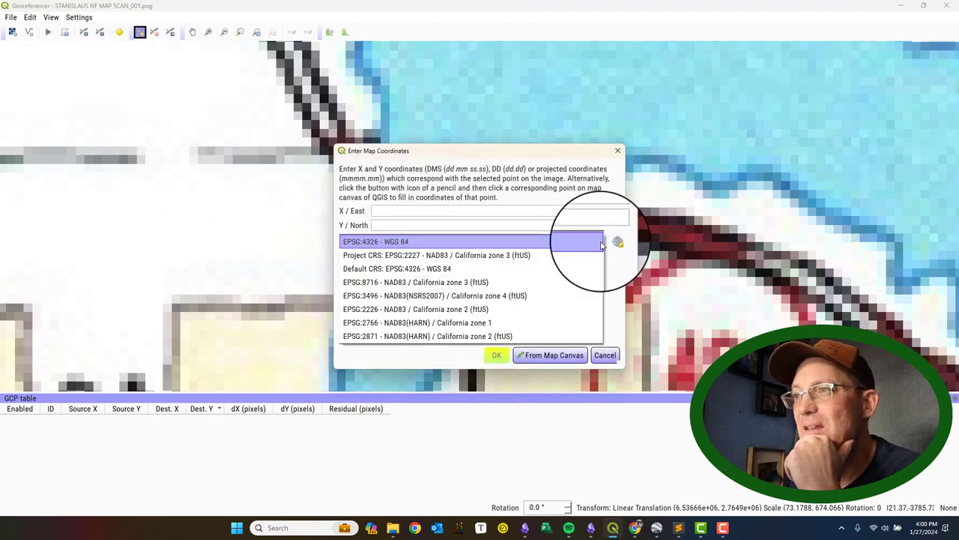
{"action": "left_click", "coordinate": [551, 256]}
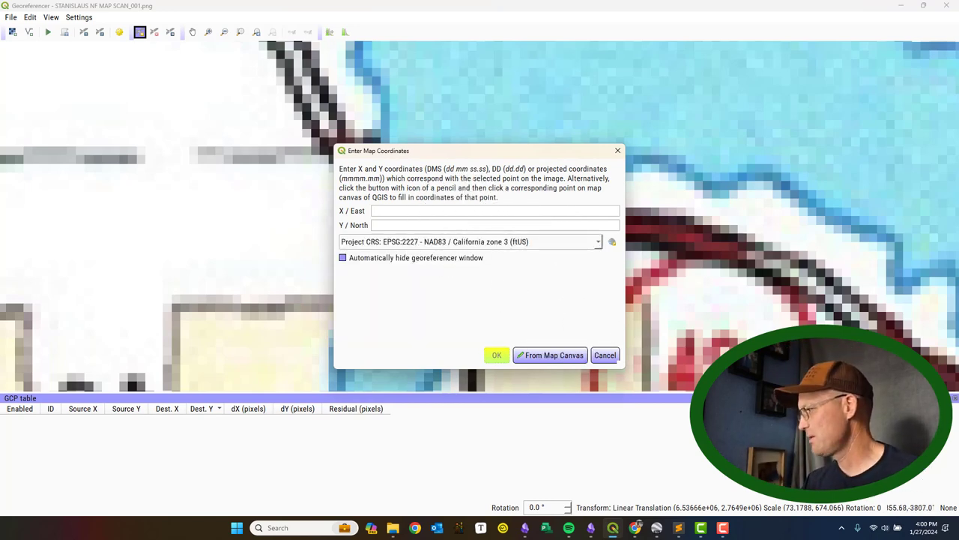
- Paste X 2128153.549 and Y 6596765.118 from the bridge notes and confirm the point
{"action": "key", "text": "alt+Tab"}
{"action": "key", "text": "alt+Tab"}
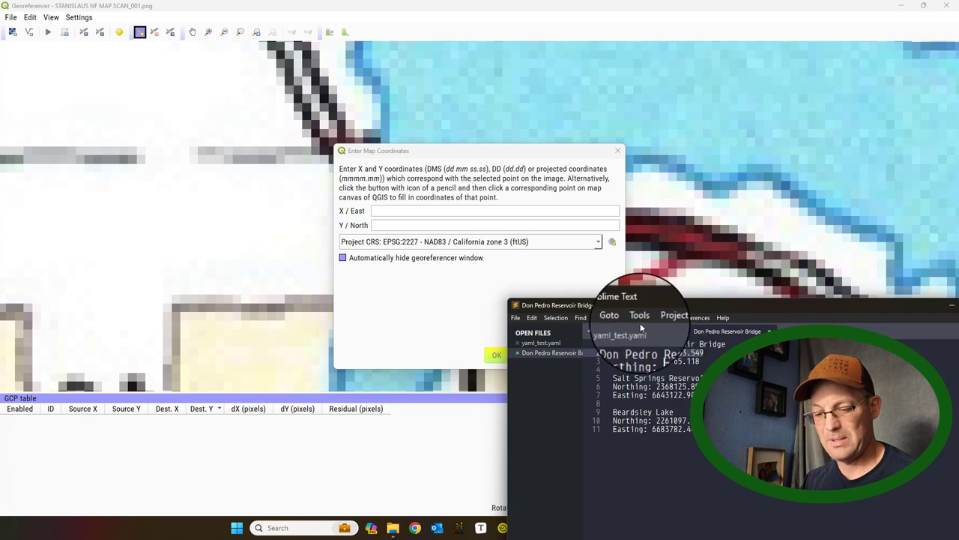
{"action": "left_click", "coordinate": [467, 211]}
{"action": "type", "text": "2128153.549"}
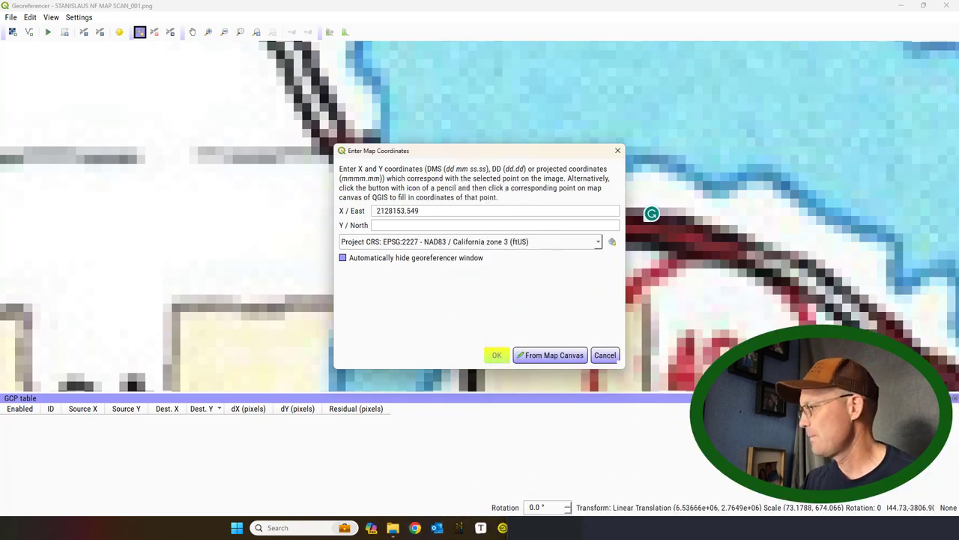
{"action": "left_click", "coordinate": [459, 527]}
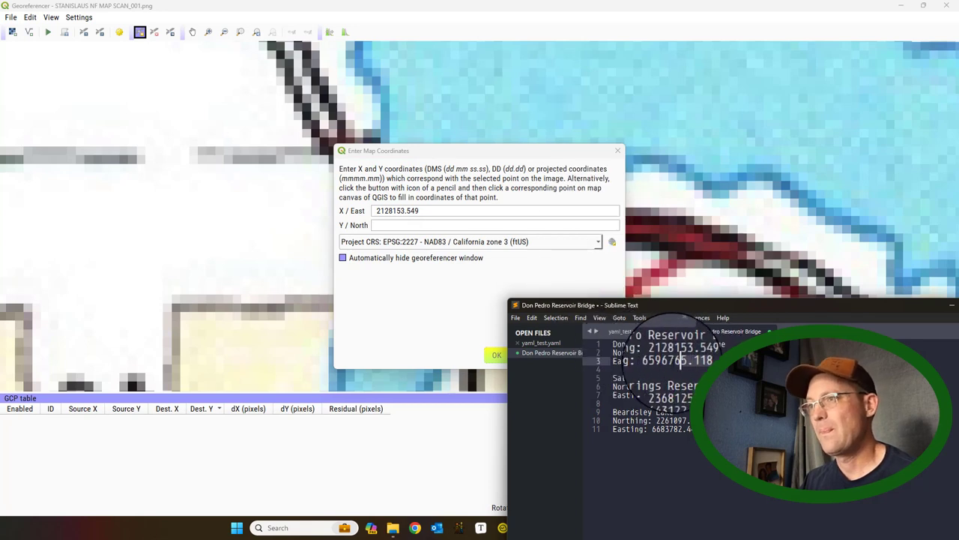
{"action": "left_click", "coordinate": [651, 362]}
{"action": "key", "text": "ctrl+c"}
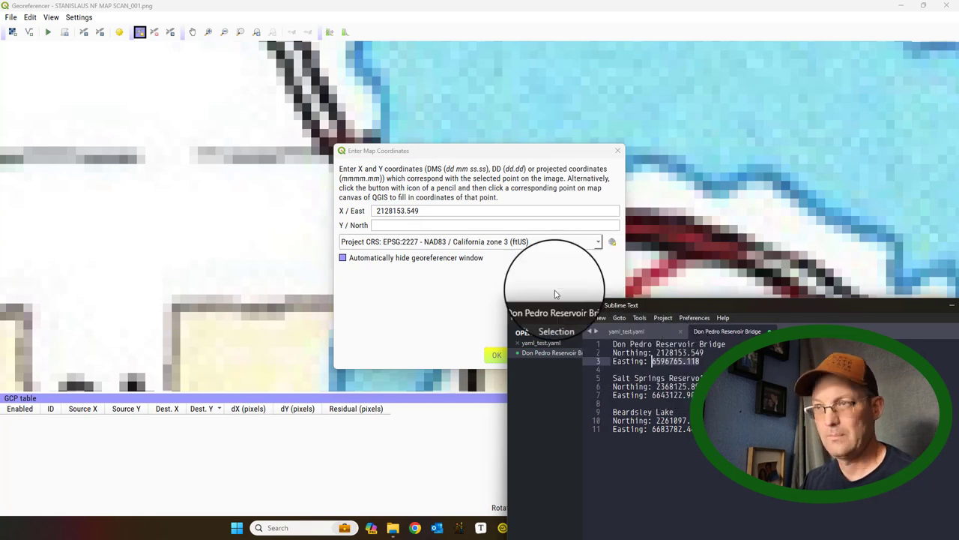
{"action": "left_click", "coordinate": [490, 225]}
{"action": "key", "text": "ctrl+v"}
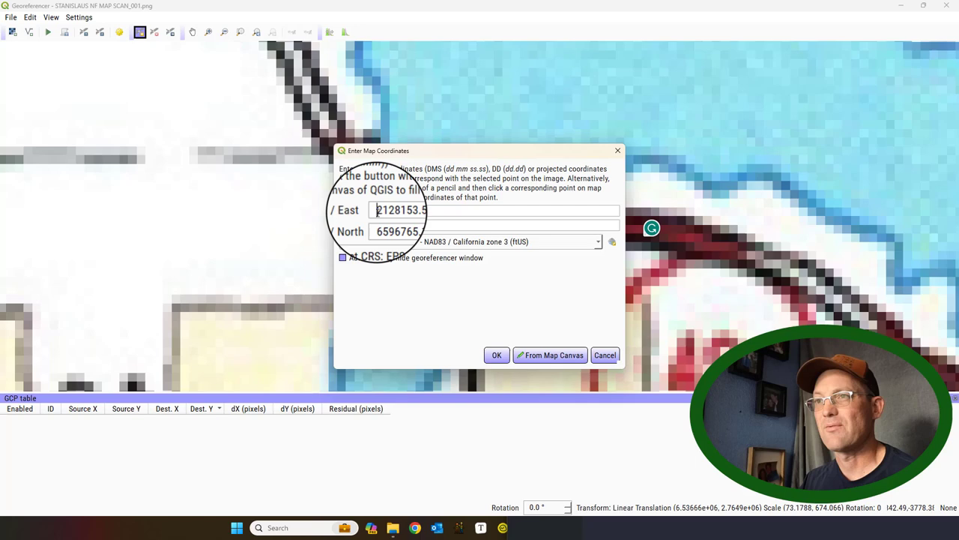
{"action": "left_click", "coordinate": [497, 356]}
- Zoom out to the whole scan, then zoom in on the Salt Springs dam beside the SPRINGS label
{"action": "scroll", "coordinate": [422, 200], "scroll_direction": "down", "scroll_amount": 10}
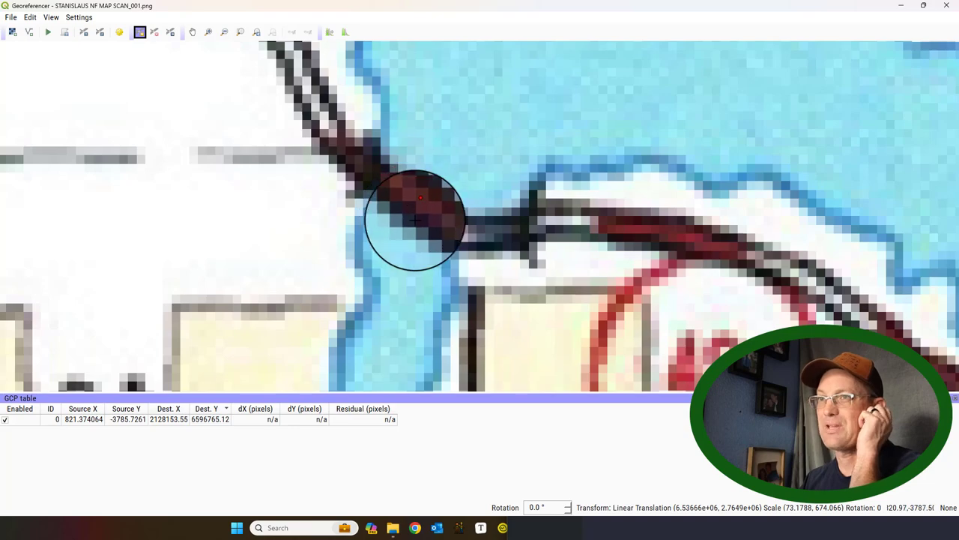
{"action": "scroll", "coordinate": [490, 115], "scroll_direction": "up", "scroll_amount": 3}
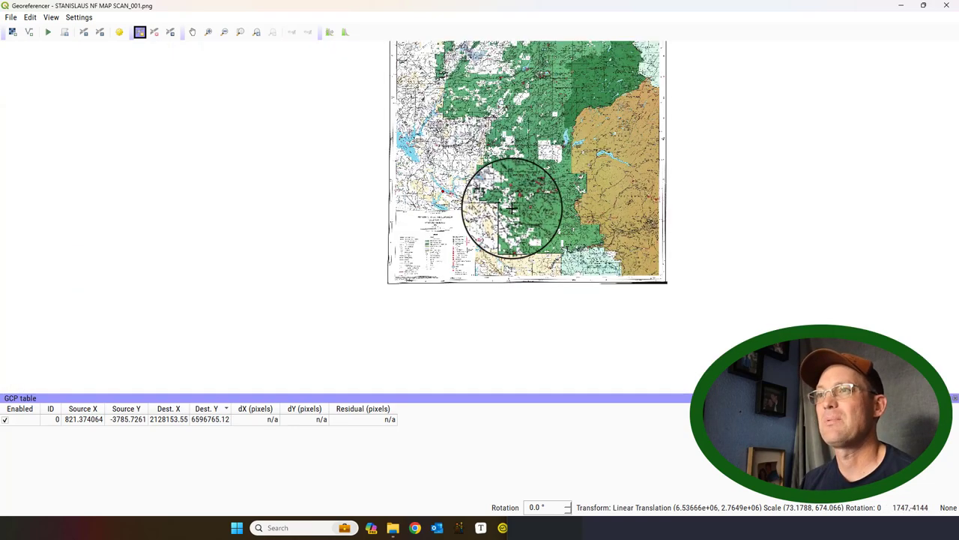
{"action": "scroll", "coordinate": [509, 208], "scroll_direction": "down", "scroll_amount": 3}
{"action": "scroll", "coordinate": [492, 192], "scroll_direction": "up", "scroll_amount": 2}
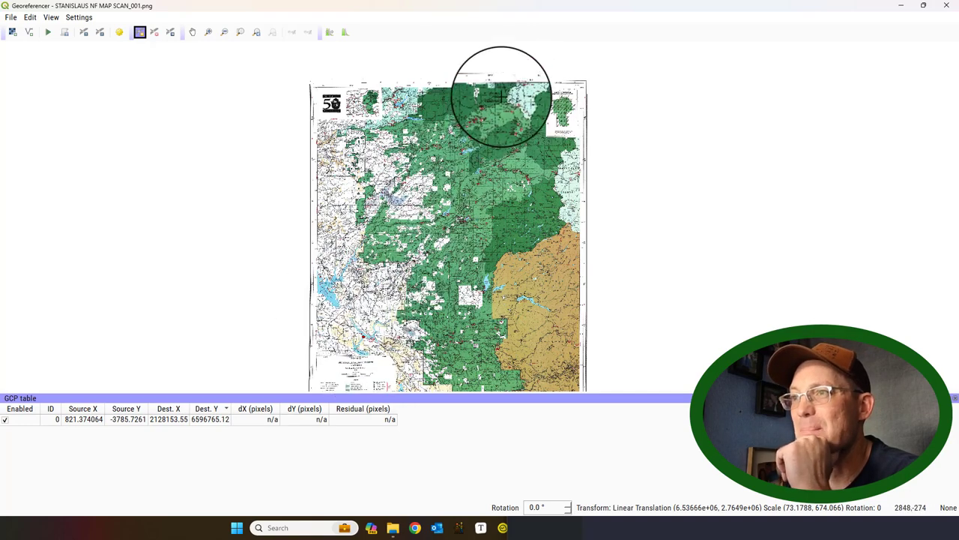
{"action": "scroll", "coordinate": [455, 199], "scroll_direction": "up", "scroll_amount": 6}
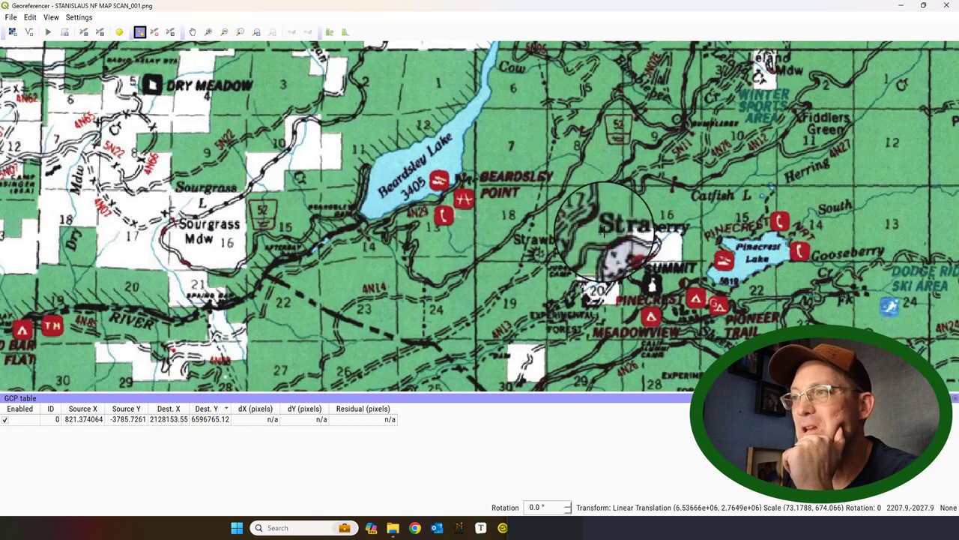
{"action": "scroll", "coordinate": [686, 293], "scroll_direction": "down", "scroll_amount": 10}
{"action": "scroll", "coordinate": [668, 271], "scroll_direction": "up", "scroll_amount": 3}
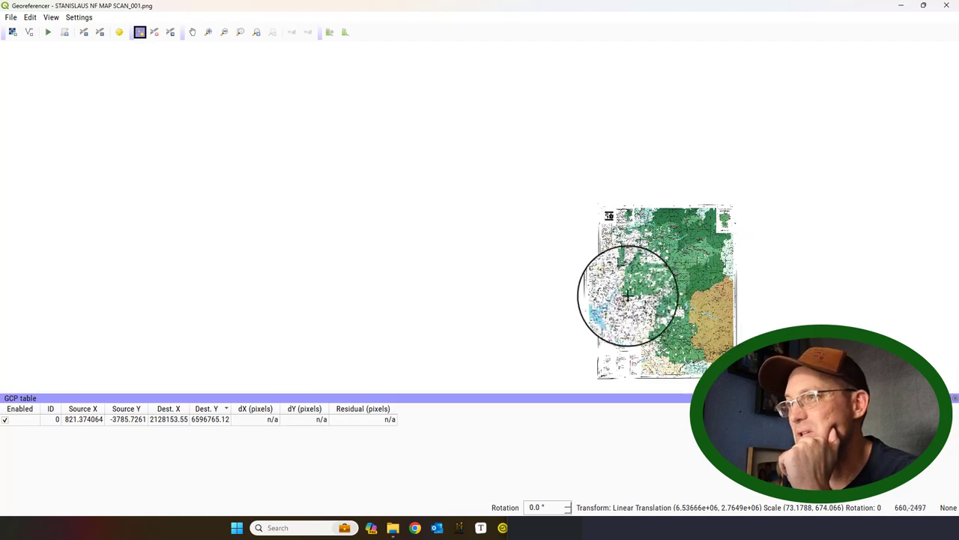
{"action": "scroll", "coordinate": [660, 229], "scroll_direction": "up", "scroll_amount": 3}
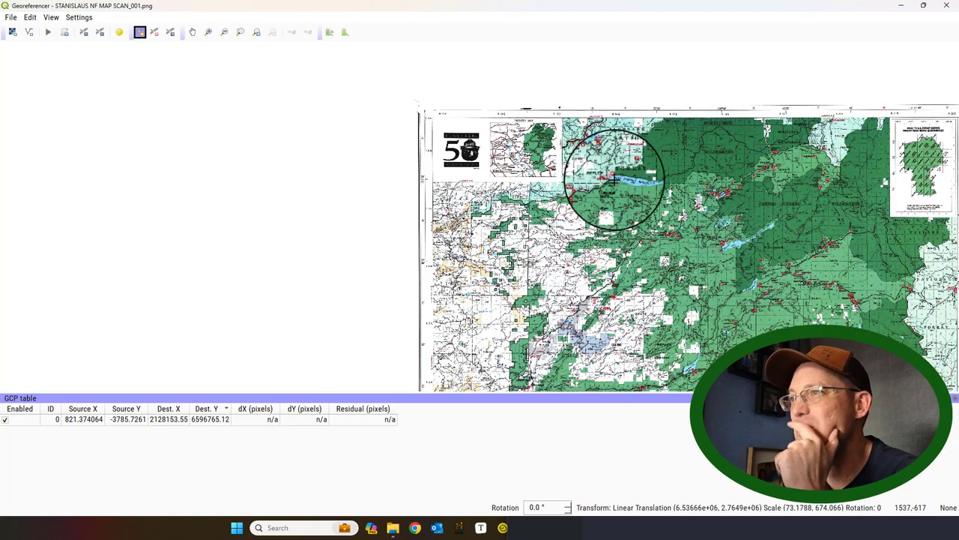
{"action": "scroll", "coordinate": [570, 191], "scroll_direction": "up", "scroll_amount": 5}
{"action": "scroll", "coordinate": [551, 191], "scroll_direction": "up", "scroll_amount": 5}
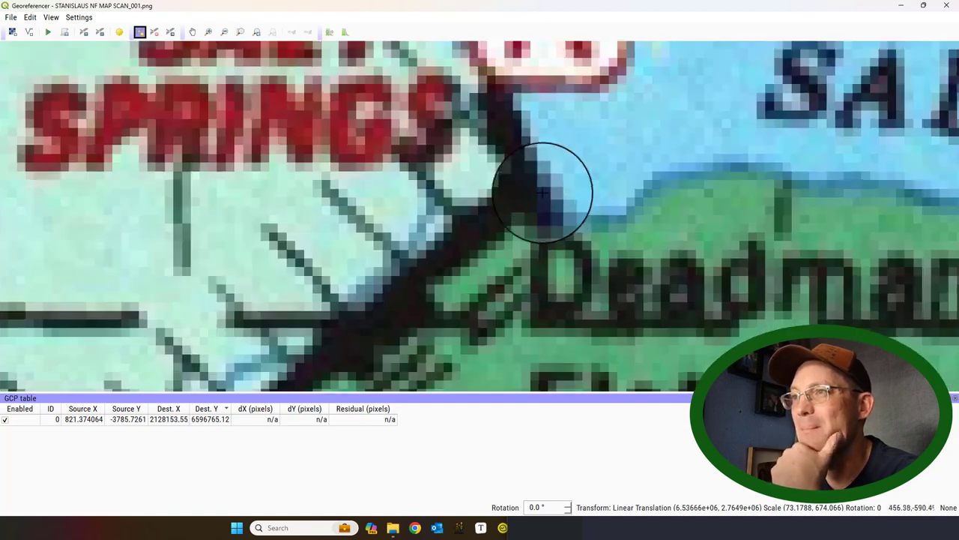
- Mark the Salt Springs dam as control point two at X 6643122.900, Y 2368125.890
{"action": "left_click", "coordinate": [532, 185]}
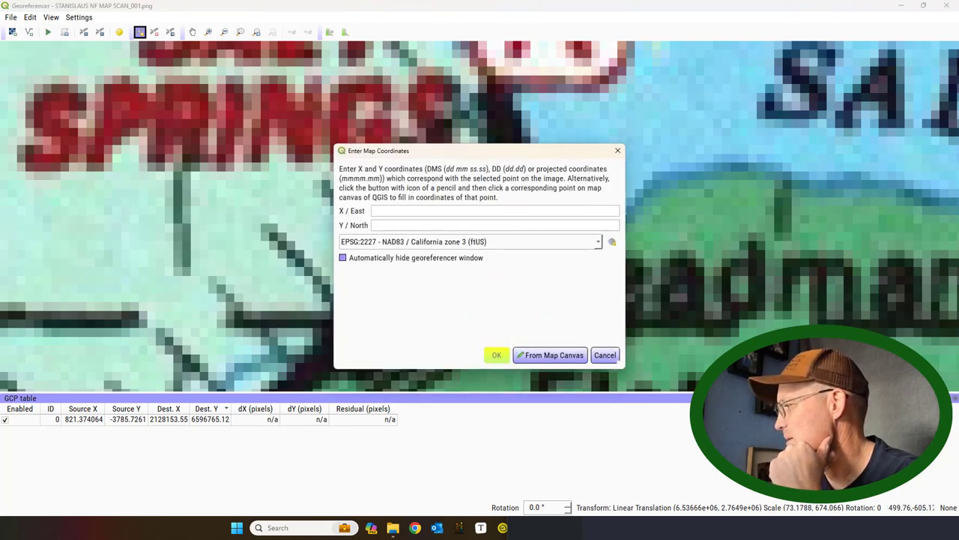
{"action": "key", "text": "alt+Tab"}
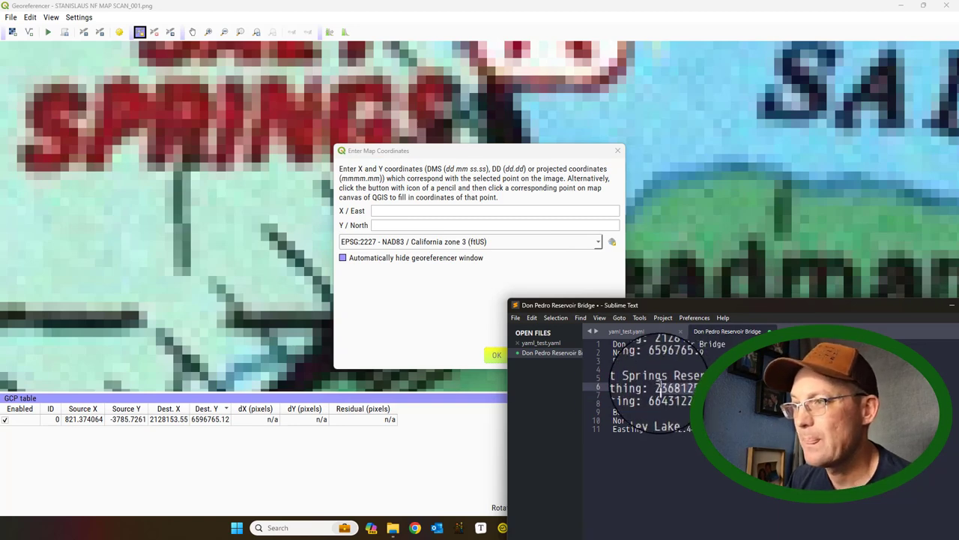
{"action": "left_click", "coordinate": [440, 213]}
{"action": "key", "text": "ctrl+v"}
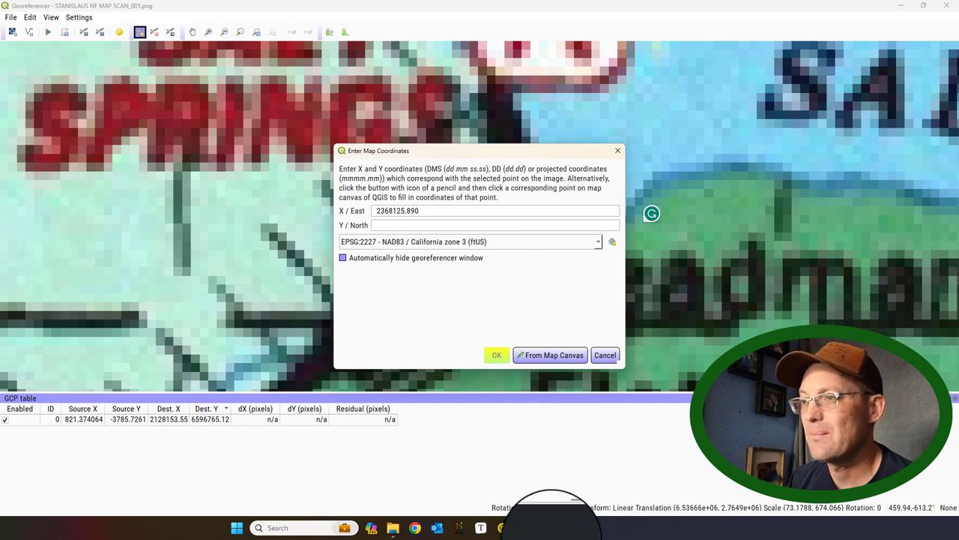
{"action": "left_click", "coordinate": [431, 226]}
{"action": "key", "text": "ctrl+v"}
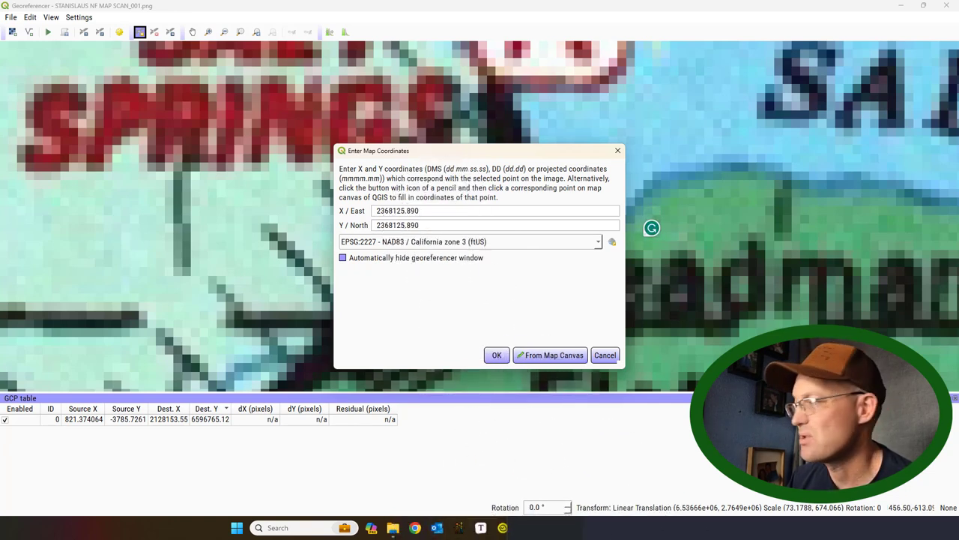
{"action": "key", "text": "alt+Tab"}
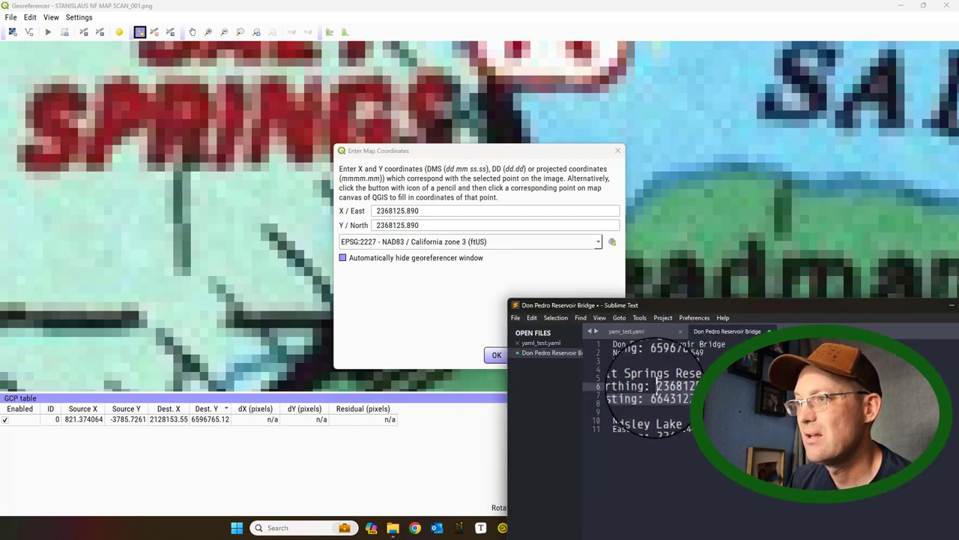
{"action": "double_click", "coordinate": [659, 396]}
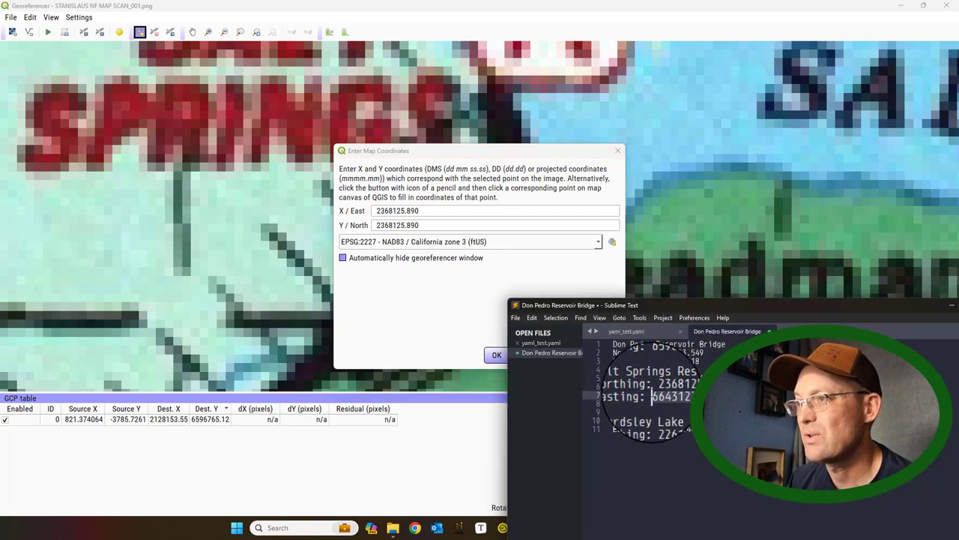
{"action": "double_click", "coordinate": [431, 211]}
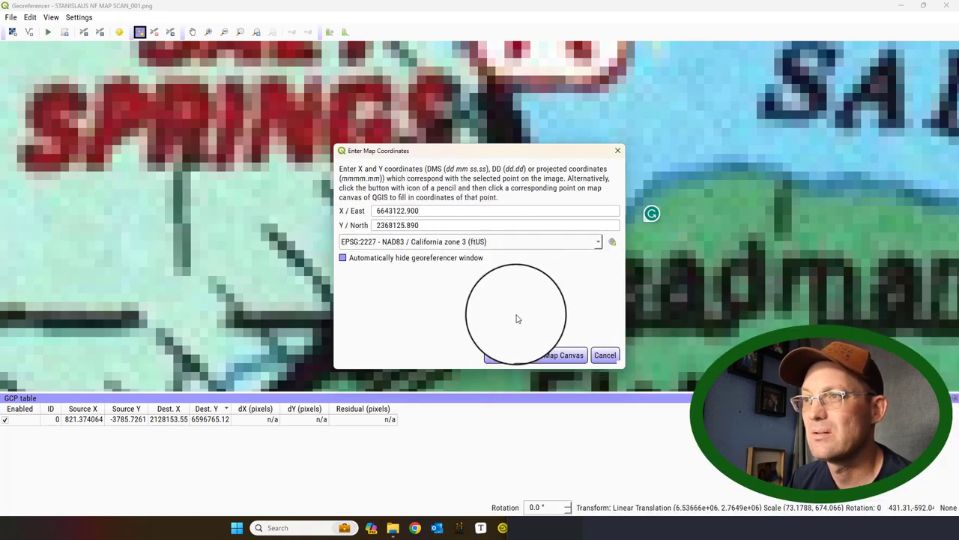
{"action": "left_click", "coordinate": [494, 354]}
{"action": "double_click", "coordinate": [164, 422]}
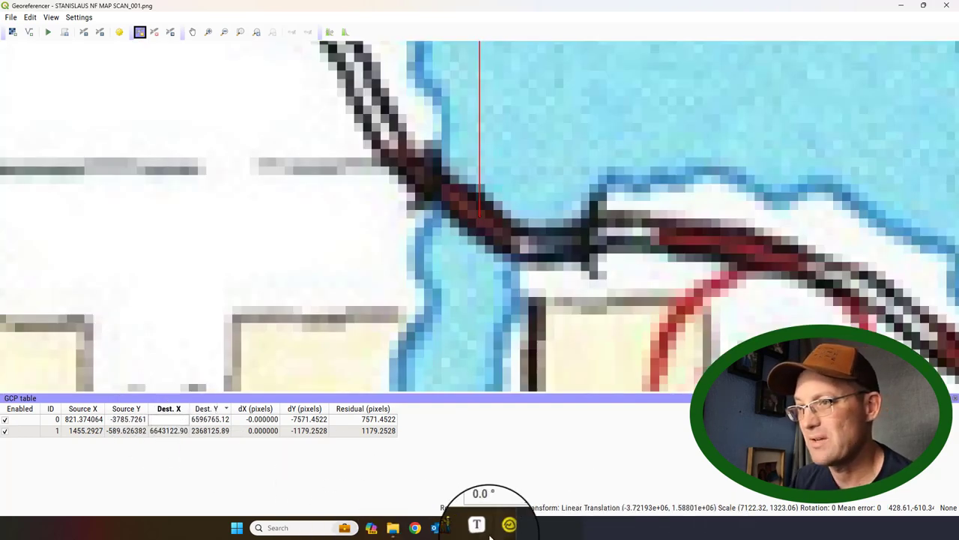
- Correct the Don Pedro point to Dest. X 6596765.12 and Dest. Y 2128153.55 in the GCP table
{"action": "left_click", "coordinate": [459, 527]}
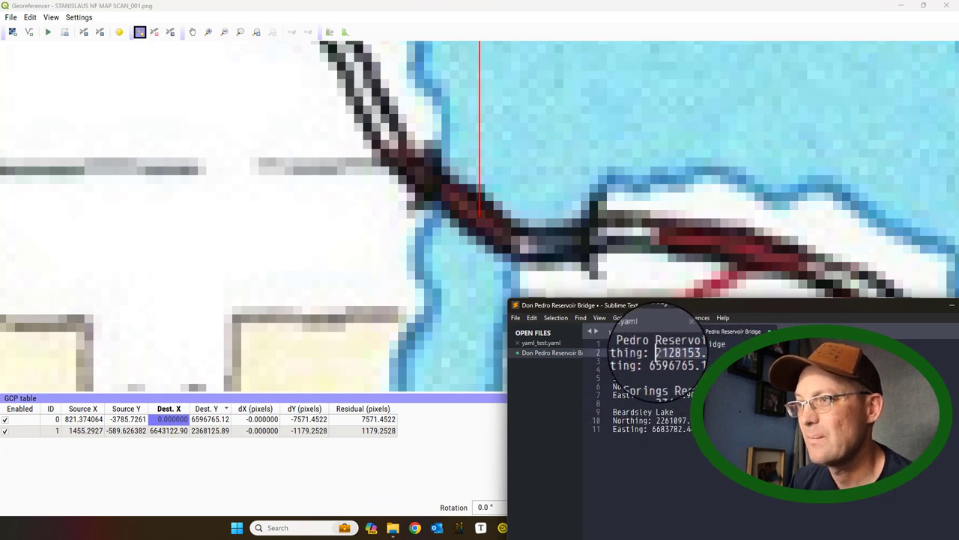
{"action": "left_click", "coordinate": [700, 361]}
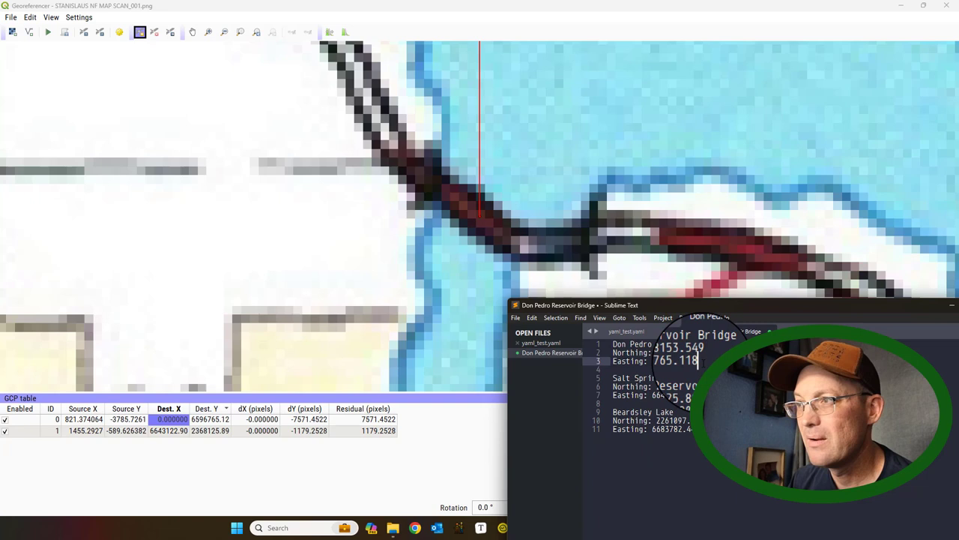
{"action": "left_click_drag", "start_coordinate": [700, 360], "coordinate": [656, 361]}
{"action": "key", "text": "ctrl+c"}
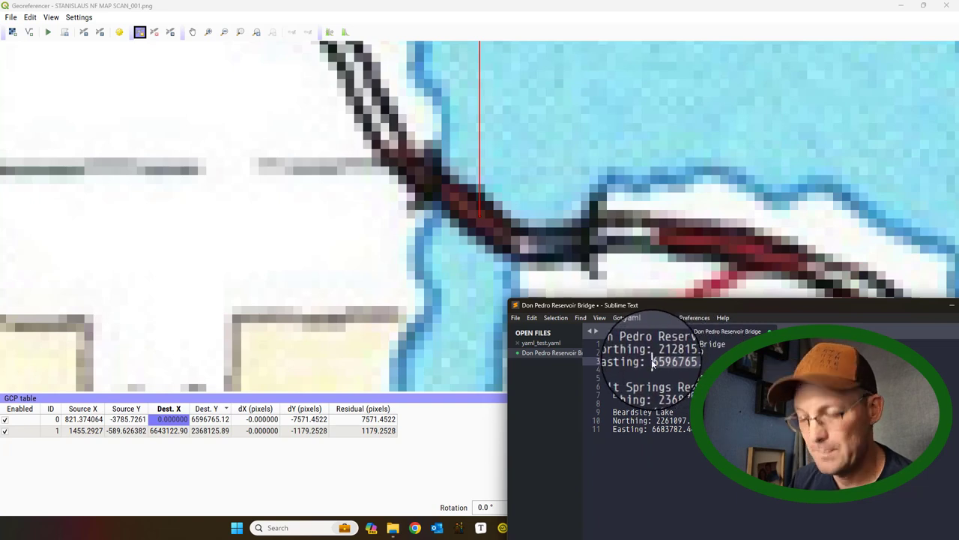
{"action": "left_click", "coordinate": [172, 420]}
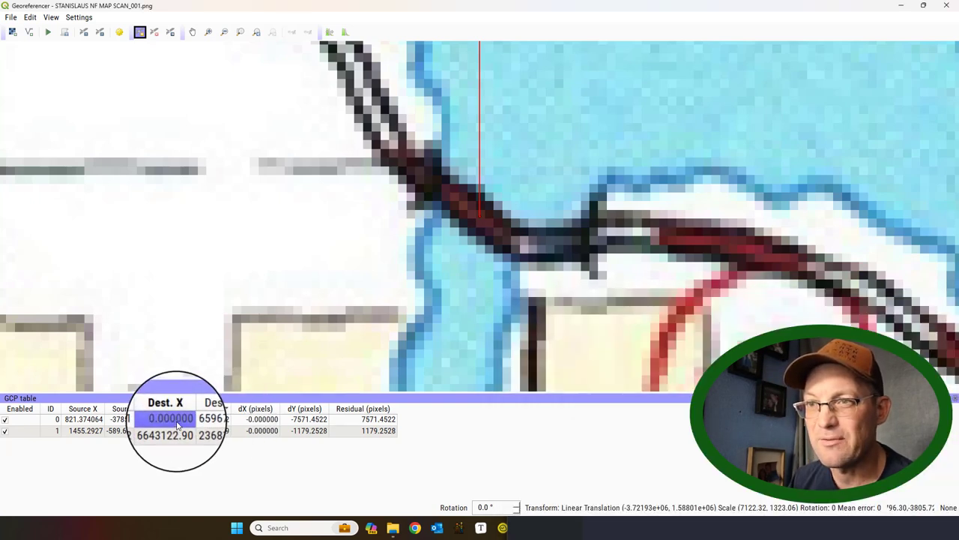
{"action": "key", "text": "ctrl+v"}
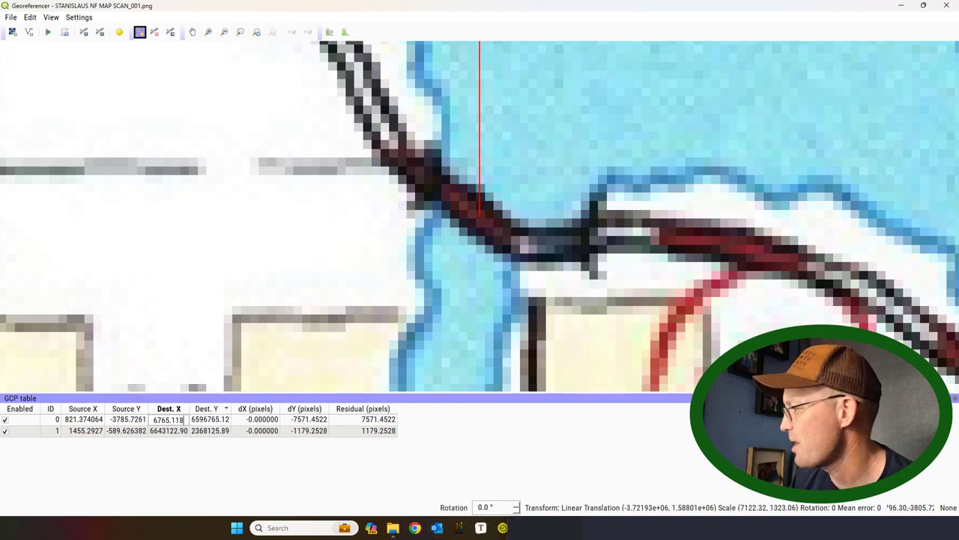
{"action": "left_click", "coordinate": [502, 527]}
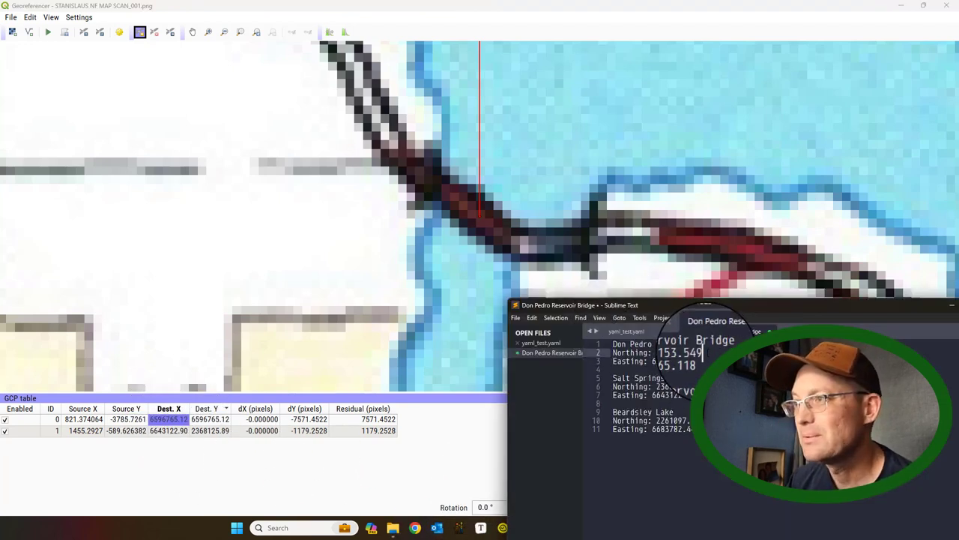
{"action": "left_click_drag", "start_coordinate": [697, 352], "coordinate": [655, 355]}
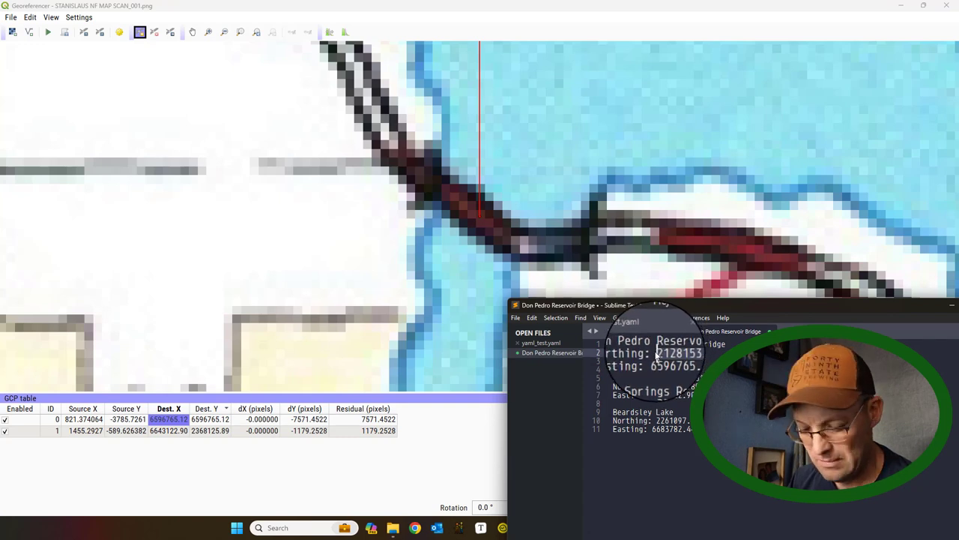
{"action": "left_click", "coordinate": [225, 420]}
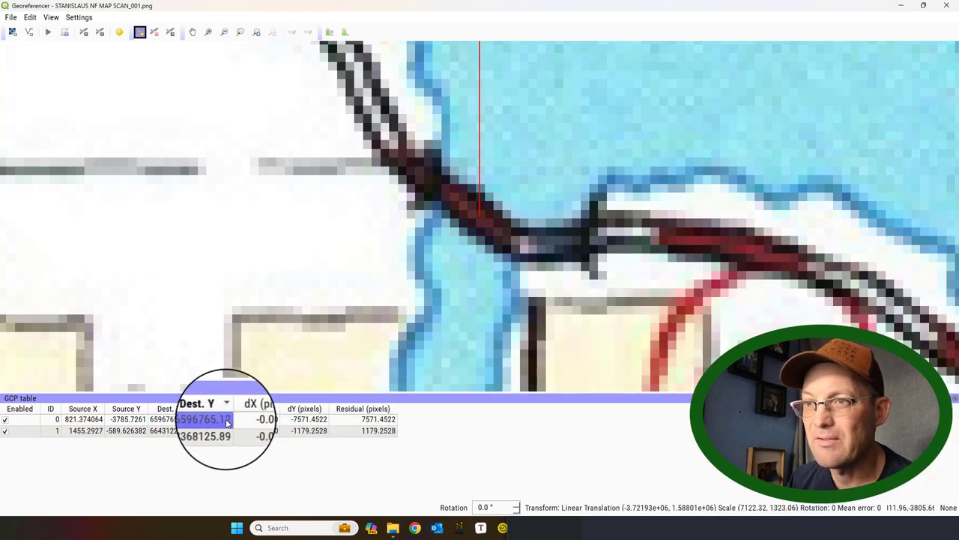
{"action": "key", "text": "ctrl+v"}
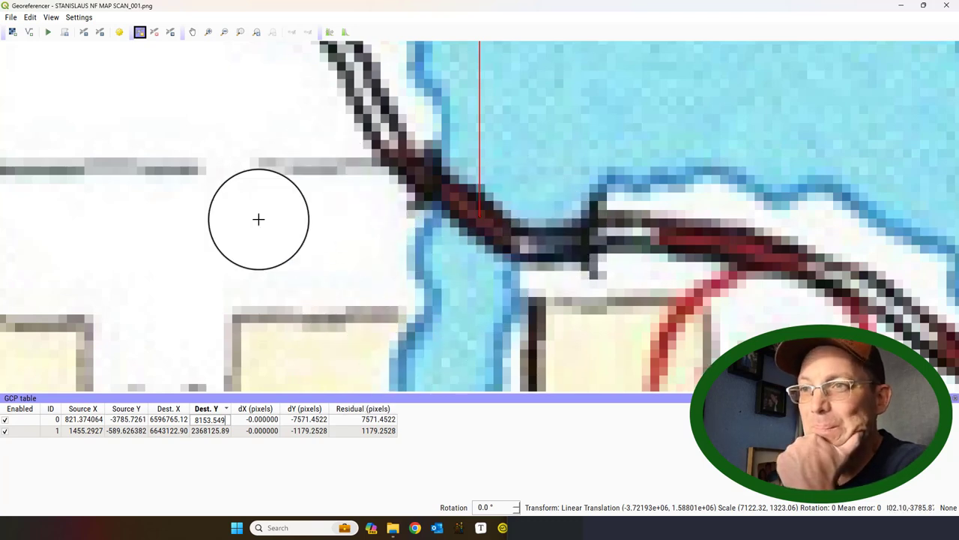
{"action": "key", "text": "Return"}
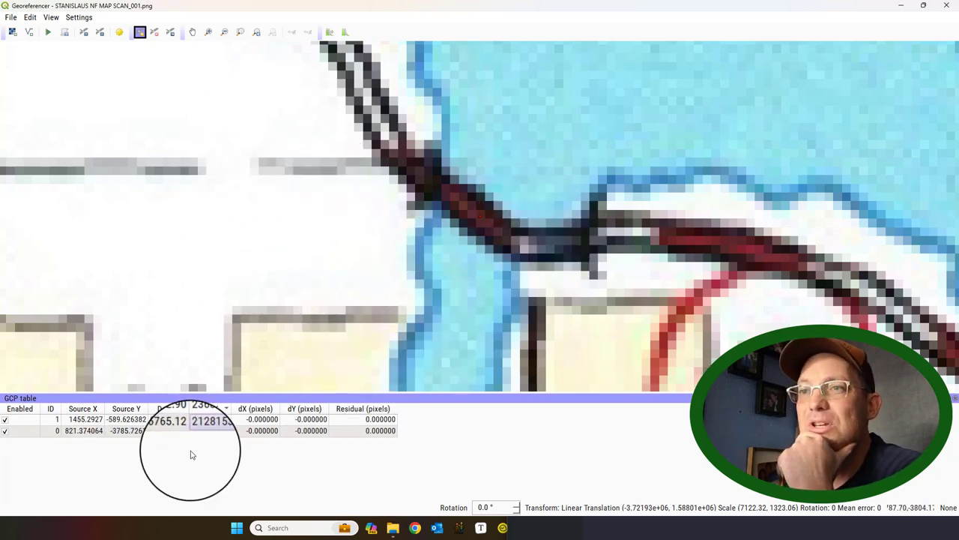
- Attempt the georeferencing transform and dismiss the Transform Failed message
{"action": "left_click", "coordinate": [48, 33]}
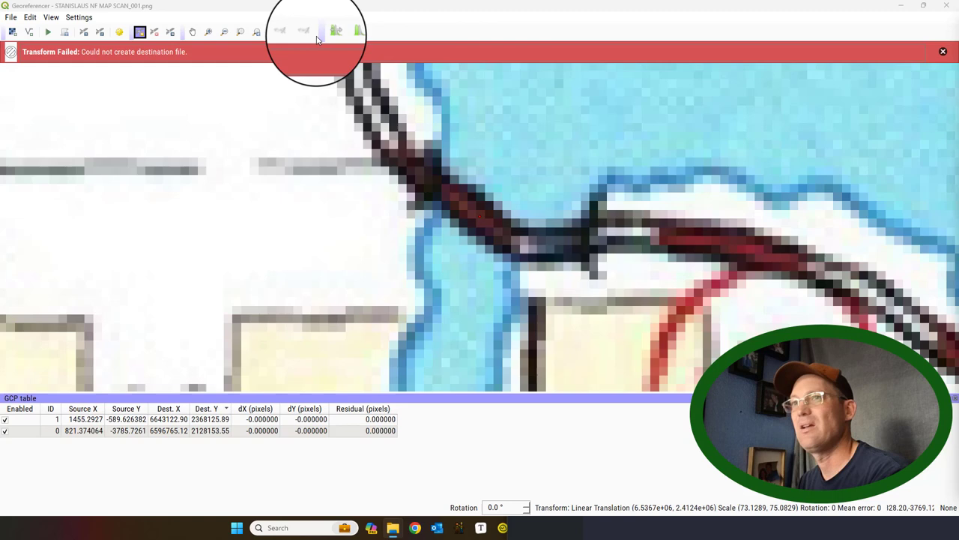
{"action": "left_click", "coordinate": [48, 32]}
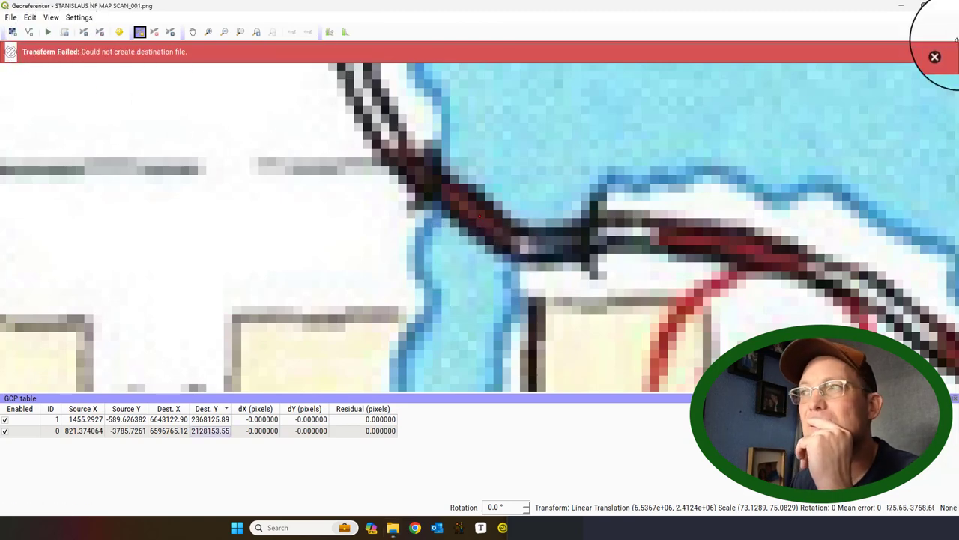
{"action": "left_click", "coordinate": [944, 52]}
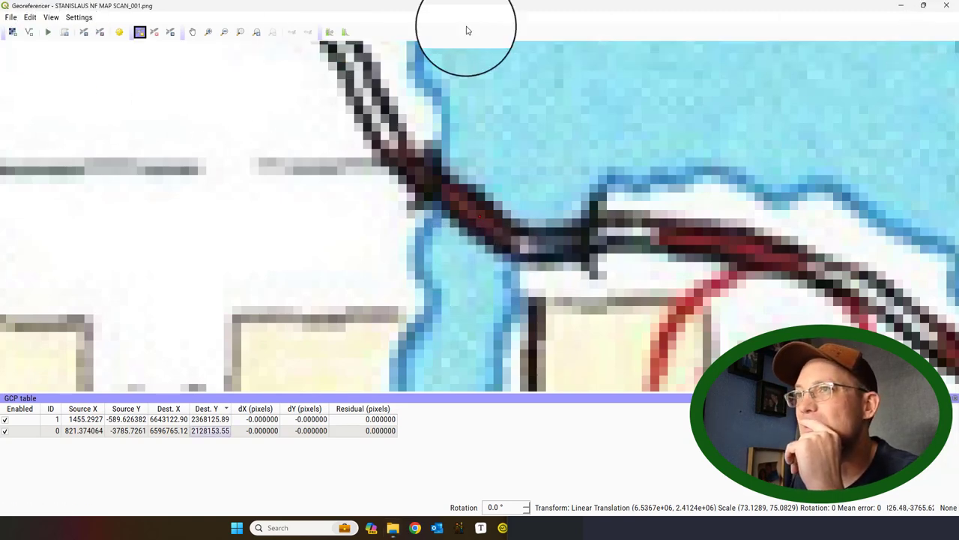
- Rename the output file to ...SCAN_001 CSPC Z3.tif and rerun georeferencing
{"action": "left_click", "coordinate": [120, 32]}
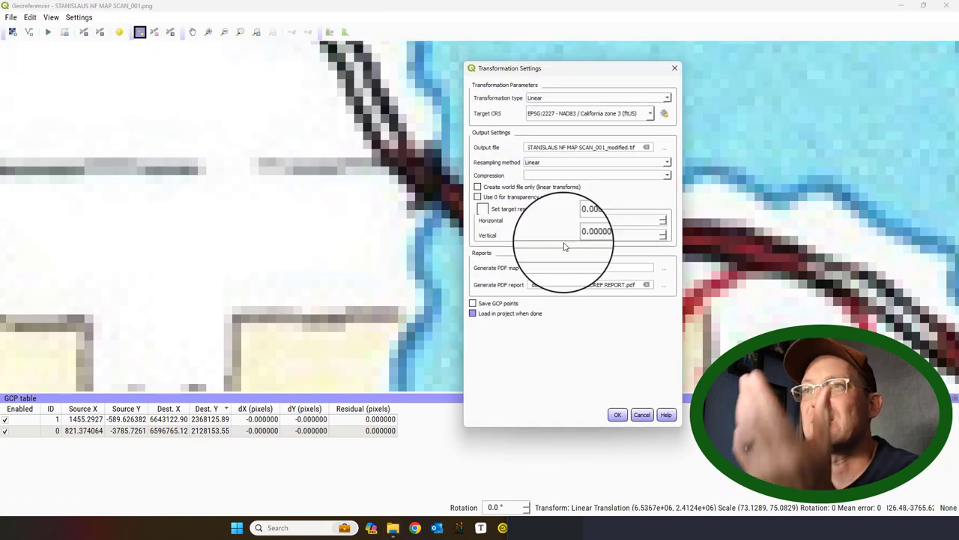
{"action": "left_click", "coordinate": [667, 148]}
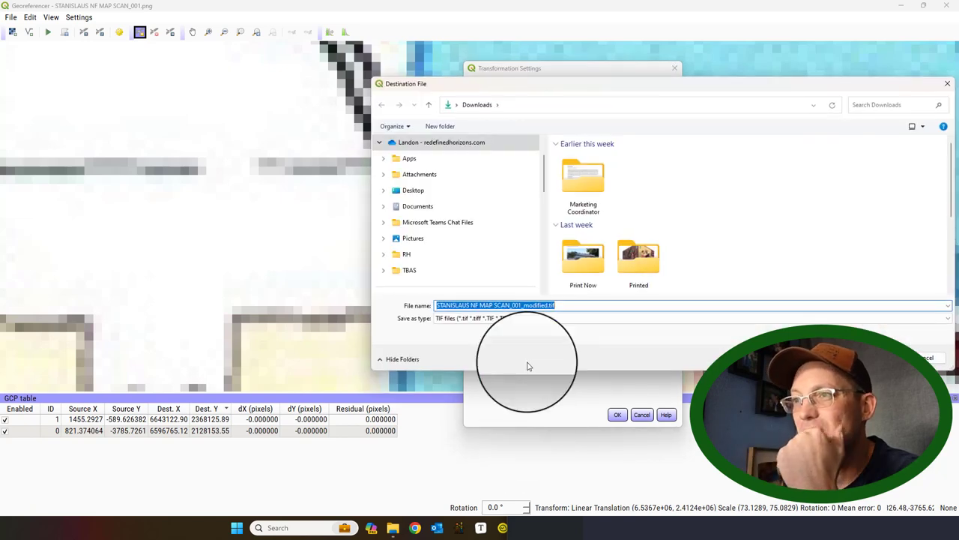
{"action": "left_click_drag", "start_coordinate": [526, 305], "coordinate": [537, 308]}
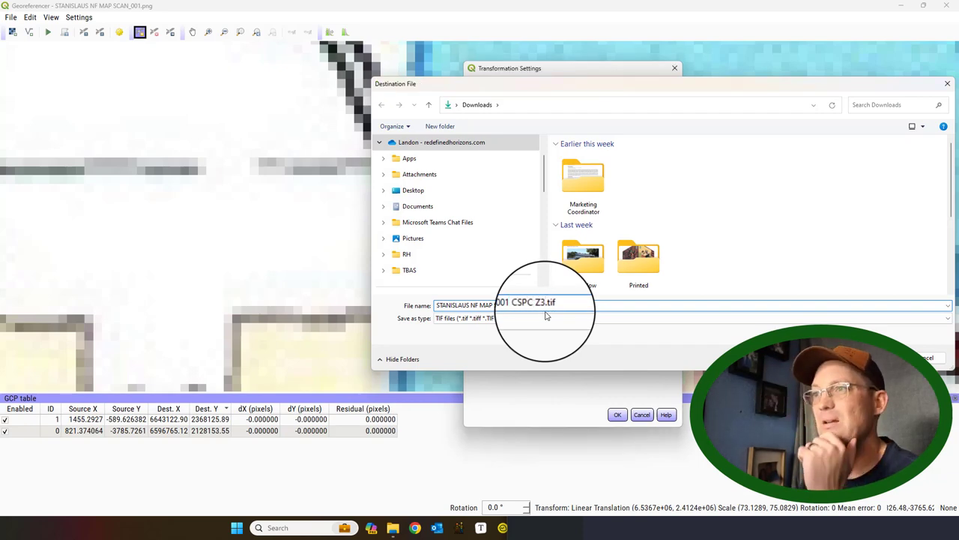
{"action": "key", "text": "Return"}
{"action": "left_click", "coordinate": [617, 416]}
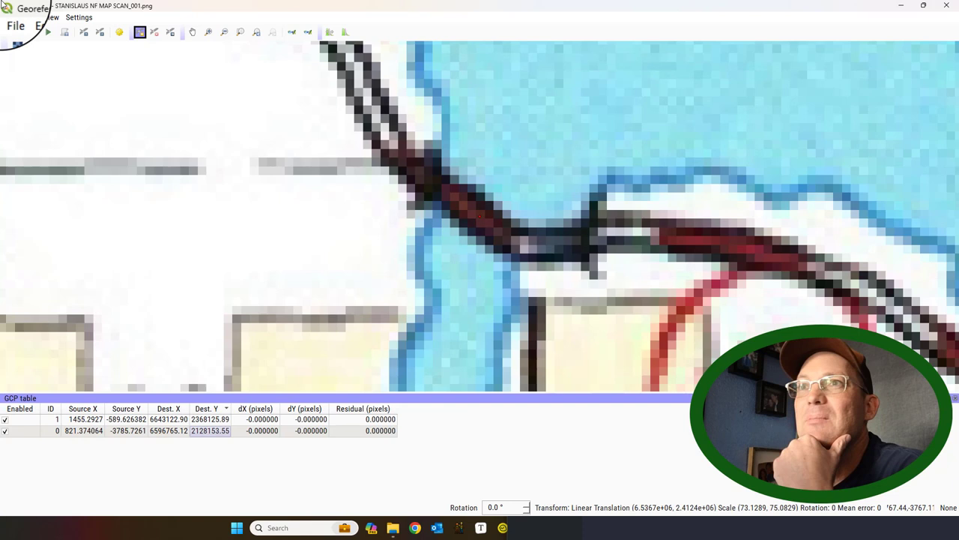
{"action": "left_click", "coordinate": [47, 32]}
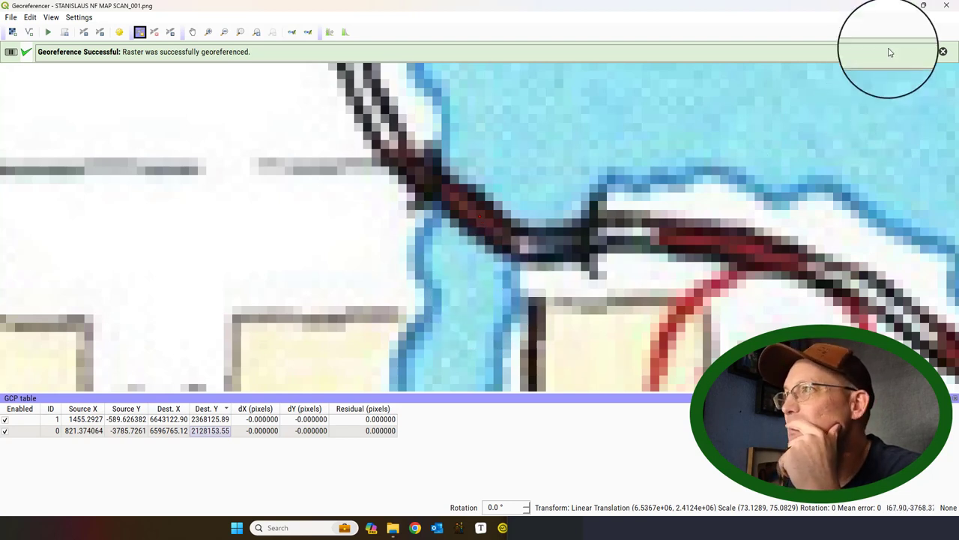
- Close the Georeferencer and discard the GCP points without saving them
{"action": "left_click", "coordinate": [948, 7]}
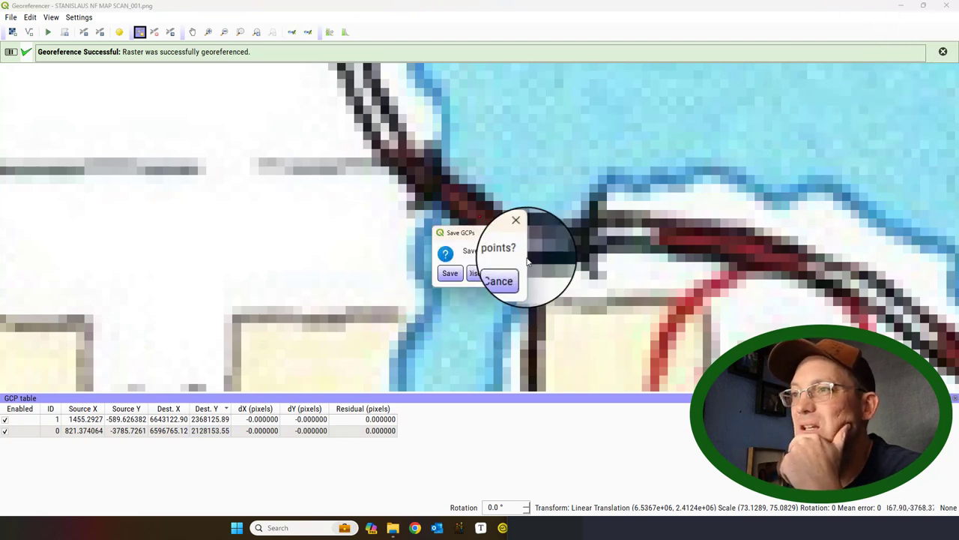
{"action": "left_click", "coordinate": [479, 275]}
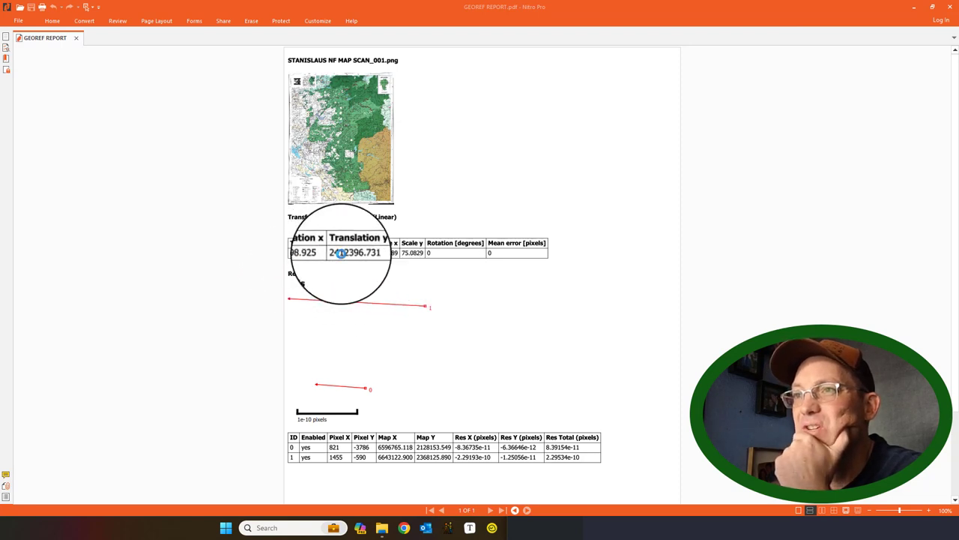
- Check the translation, scale and residuals in GEOREF REPORT.pdf, then close Nitro Pro
{"action": "scroll", "coordinate": [480, 359], "scroll_direction": "down", "scroll_amount": 1}
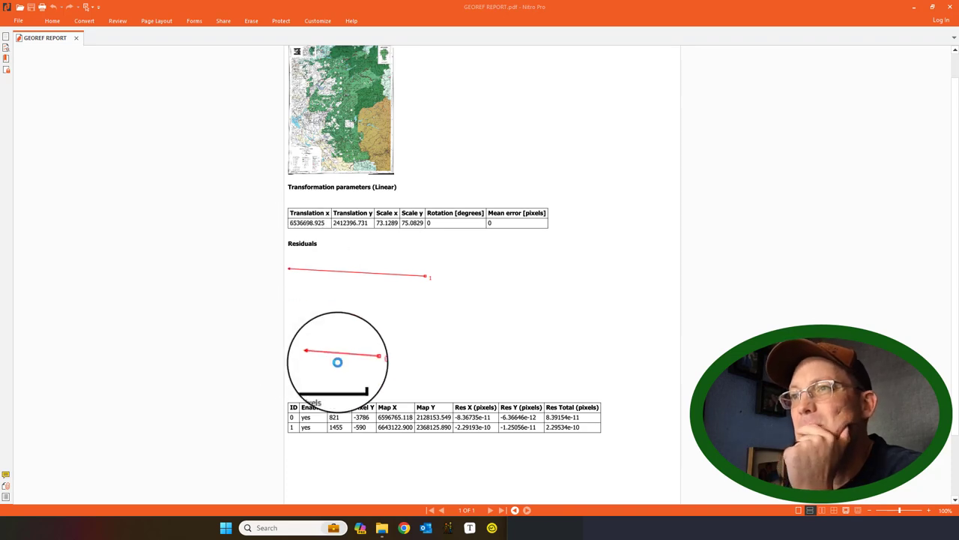
{"action": "scroll", "coordinate": [352, 364], "scroll_direction": "down", "scroll_amount": 3}
{"action": "scroll", "coordinate": [419, 345], "scroll_direction": "up", "scroll_amount": 4}
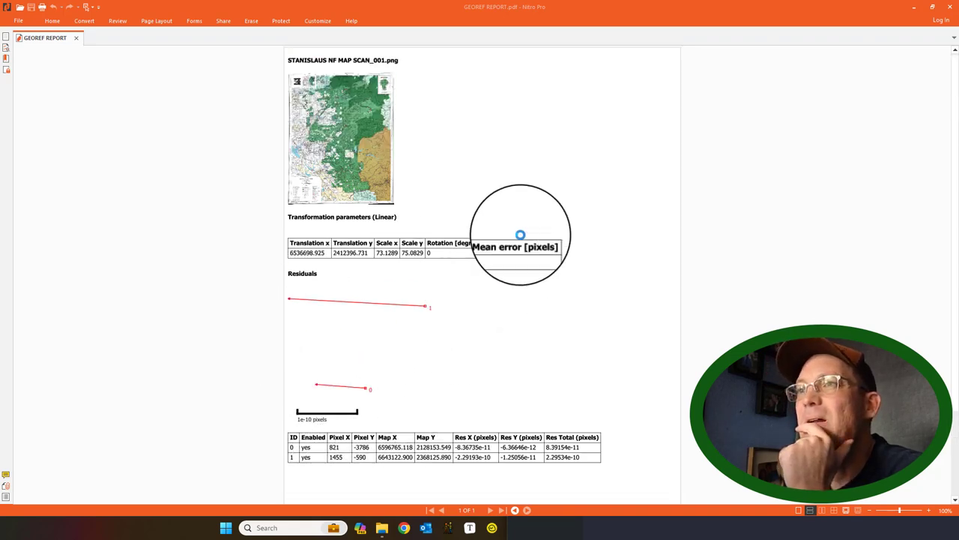
{"action": "left_click", "coordinate": [946, 7]}
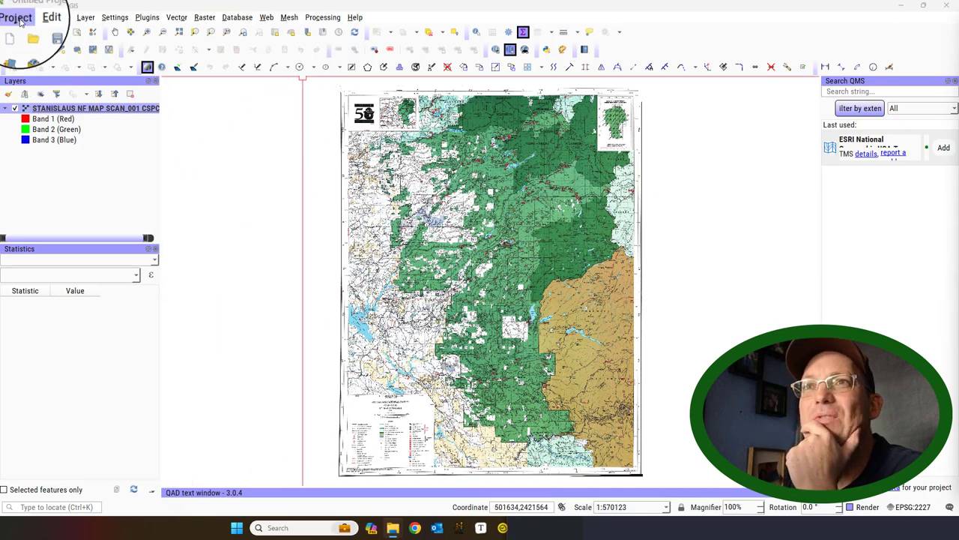
- Start adding a vector layer and browse into the RH\Jobs\Active jobs folder
{"action": "left_click", "coordinate": [85, 16]}
{"action": "mouse_move", "coordinate": [111, 45]}
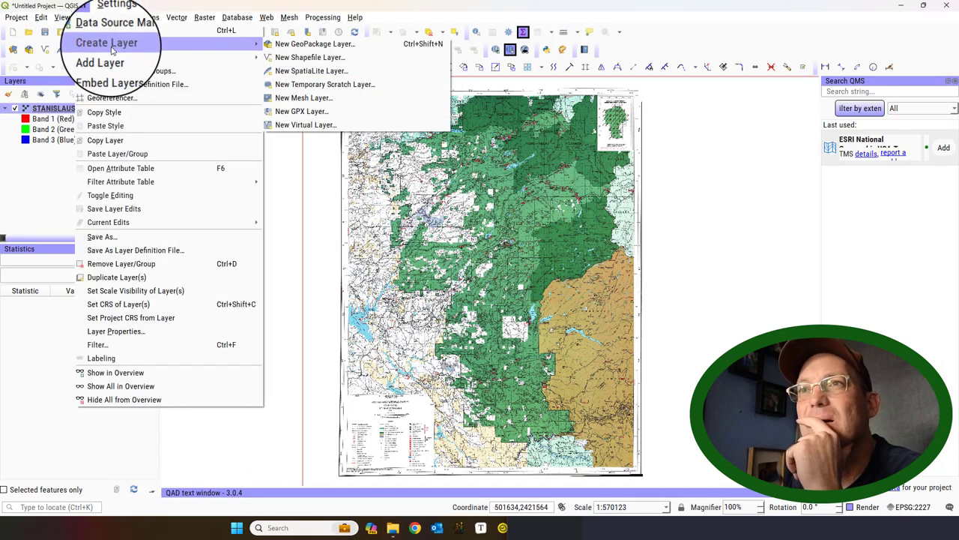
{"action": "left_click", "coordinate": [300, 57]}
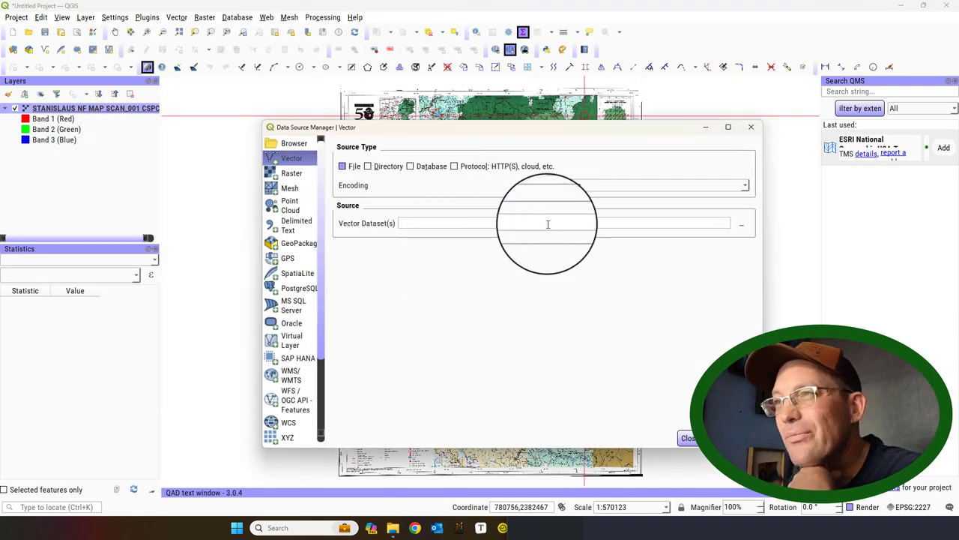
{"action": "left_click", "coordinate": [742, 224]}
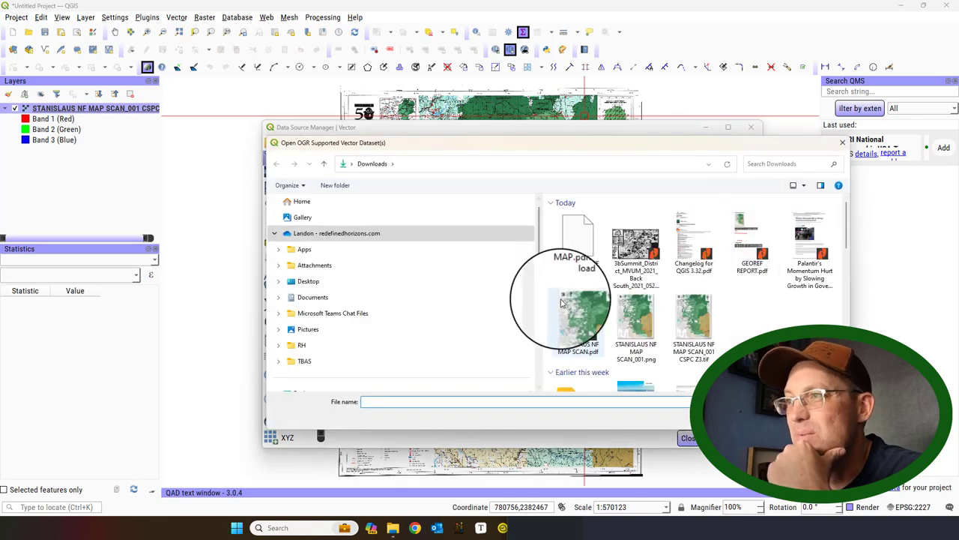
{"action": "left_click", "coordinate": [307, 344]}
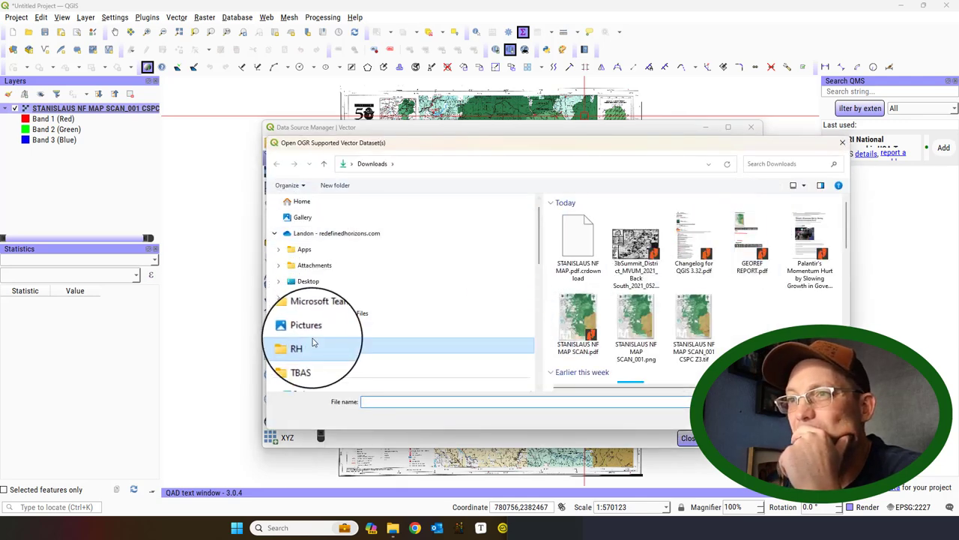
{"action": "double_click", "coordinate": [584, 377]}
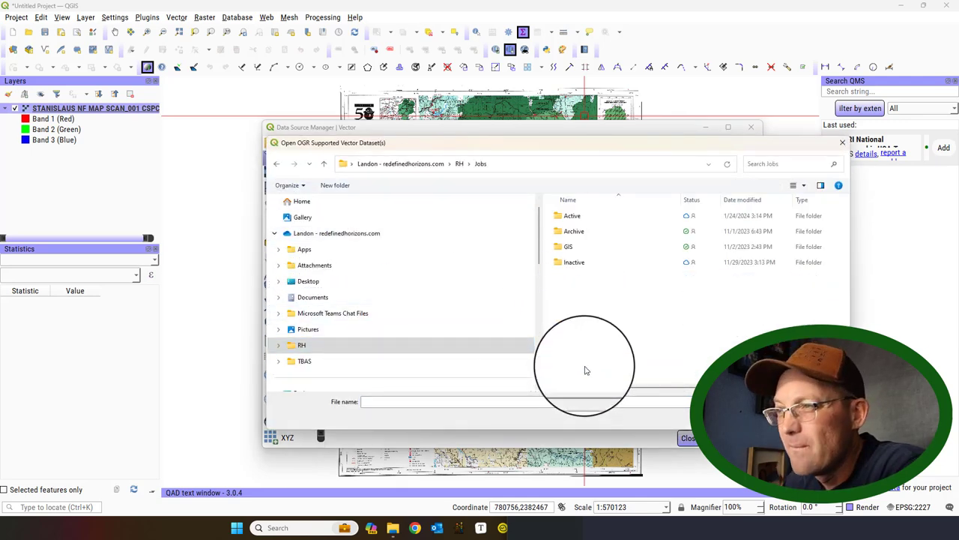
{"action": "double_click", "coordinate": [597, 216]}
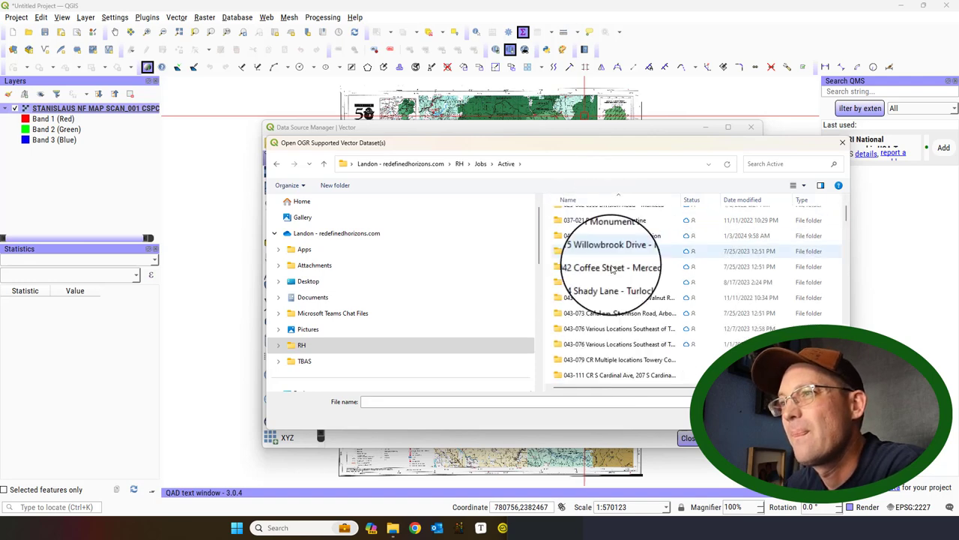
- Navigate via 084-001 BB 2024 G to Z SF LL Surveys\GIS\Data\Reference\Vector\BLM GCDB and select PLSS SECTIONS.shp
{"action": "scroll", "coordinate": [610, 246], "scroll_direction": "down", "scroll_amount": 10}
{"action": "scroll", "coordinate": [653, 308], "scroll_direction": "down", "scroll_amount": 15}
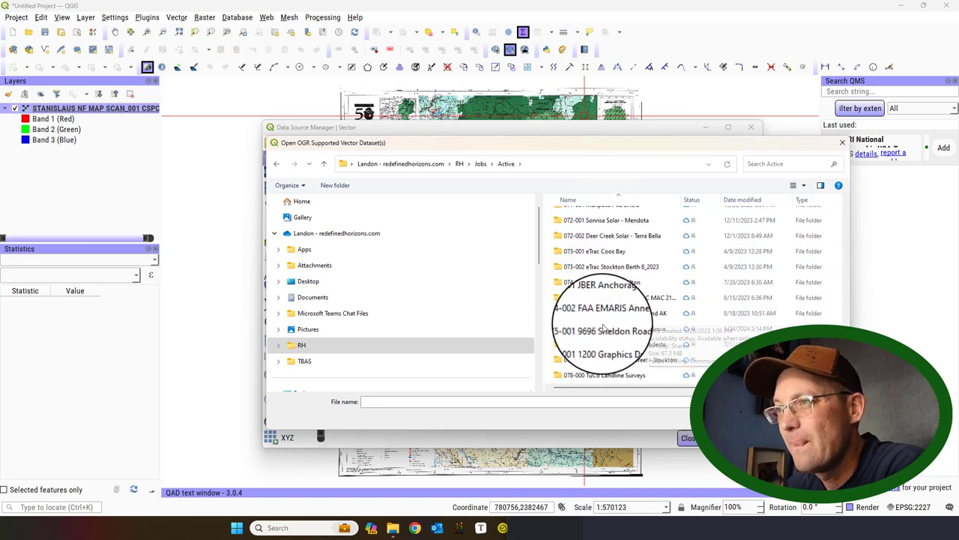
{"action": "double_click", "coordinate": [583, 255]}
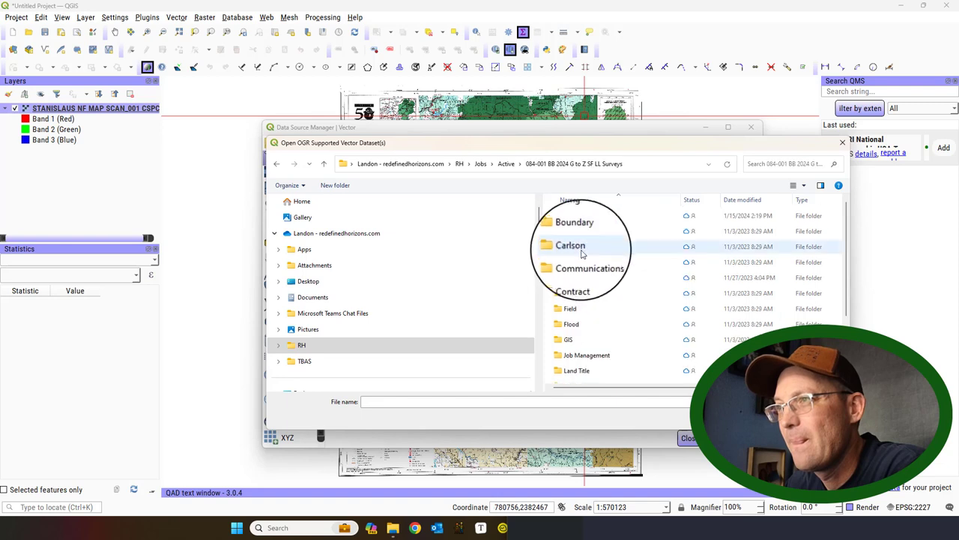
{"action": "double_click", "coordinate": [571, 339]}
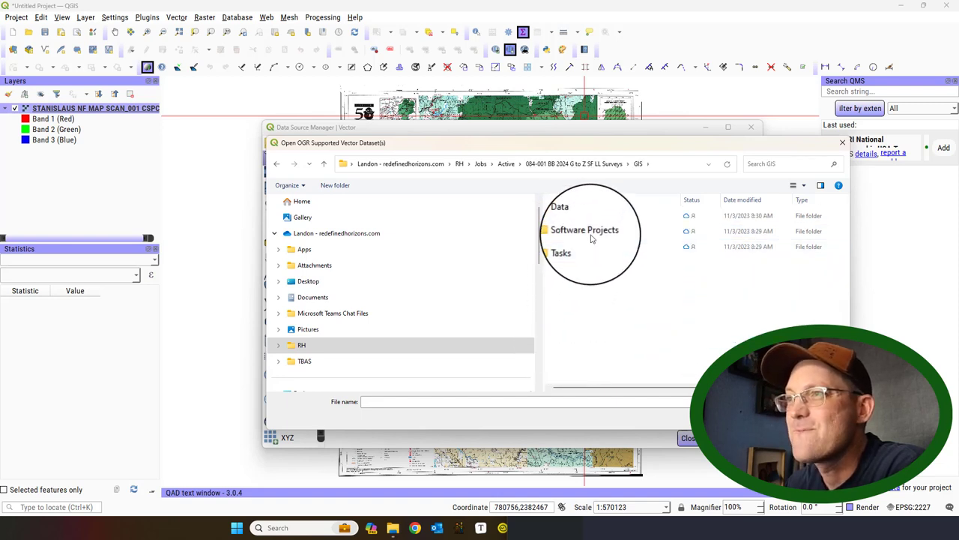
{"action": "double_click", "coordinate": [591, 220]}
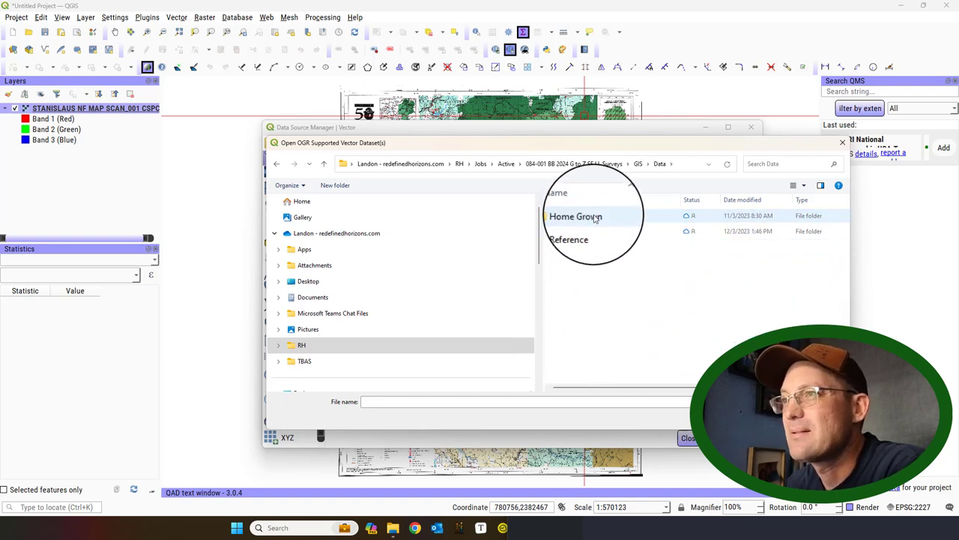
{"action": "left_click", "coordinate": [596, 218]}
{"action": "double_click", "coordinate": [576, 234]}
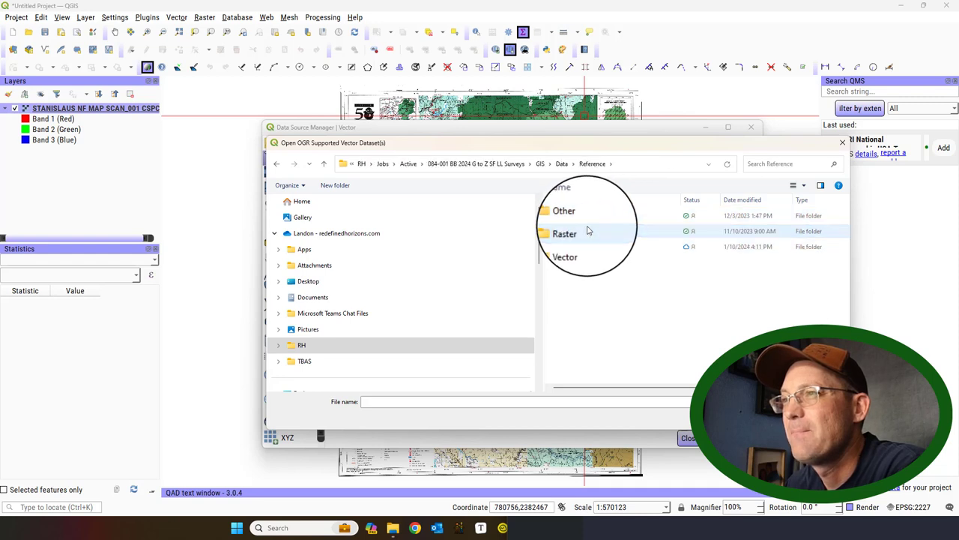
{"action": "double_click", "coordinate": [587, 248]}
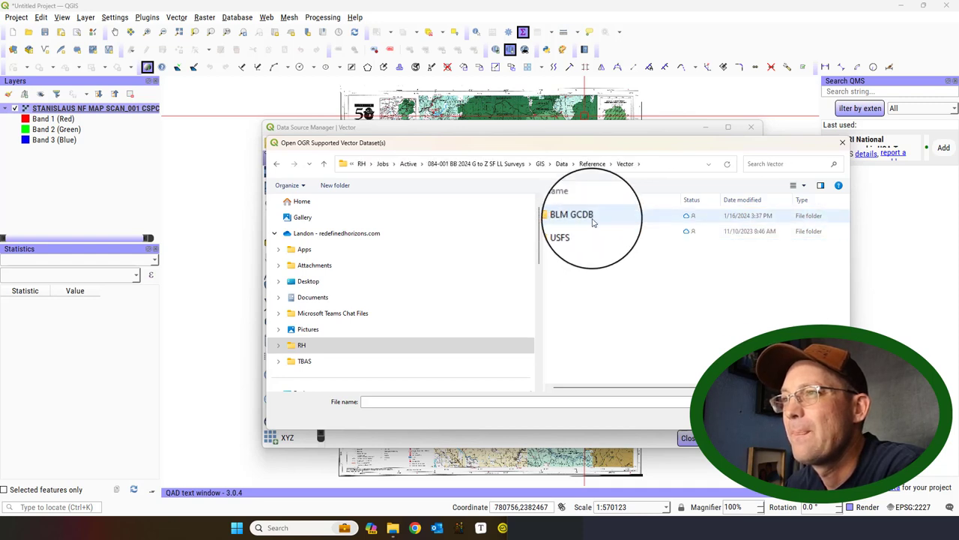
{"action": "double_click", "coordinate": [572, 216]}
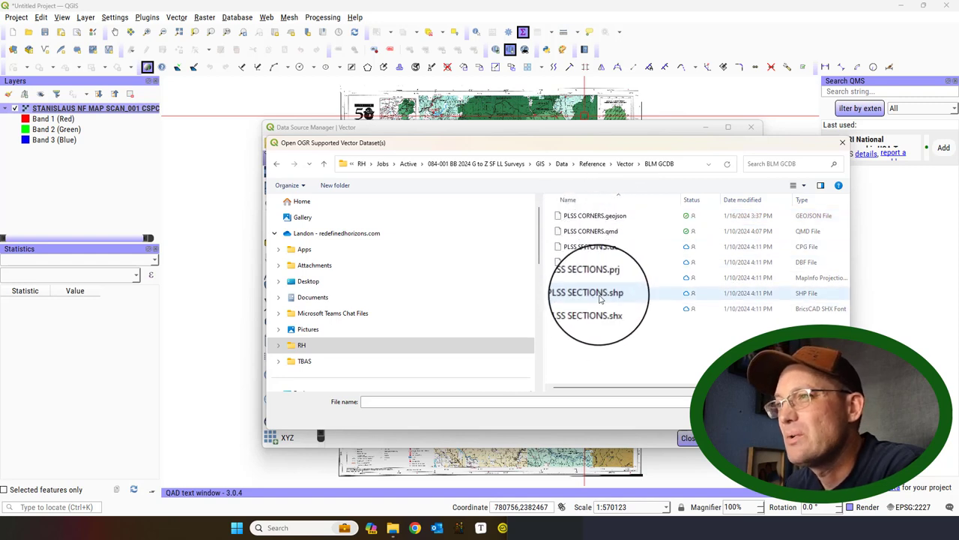
{"action": "left_click", "coordinate": [598, 293]}
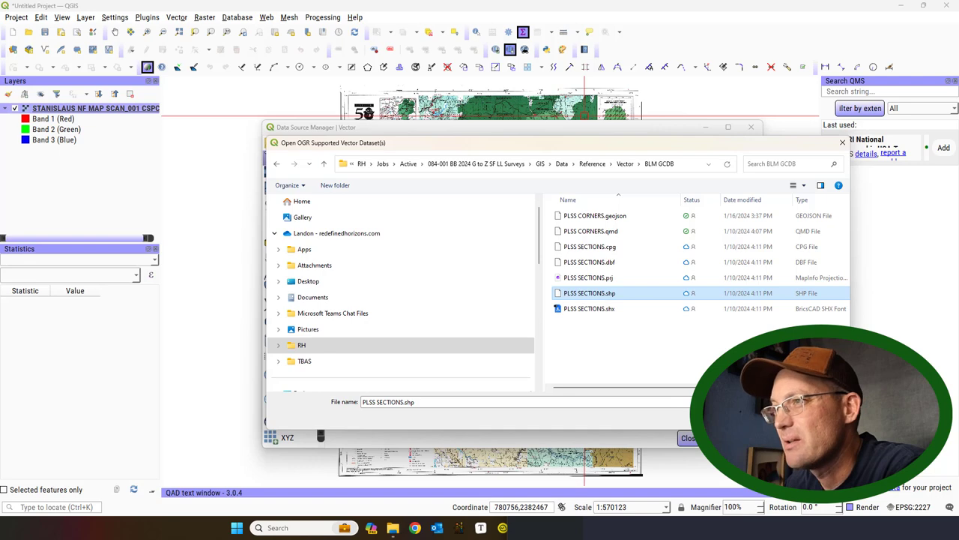
{"action": "left_click", "coordinate": [684, 439]}
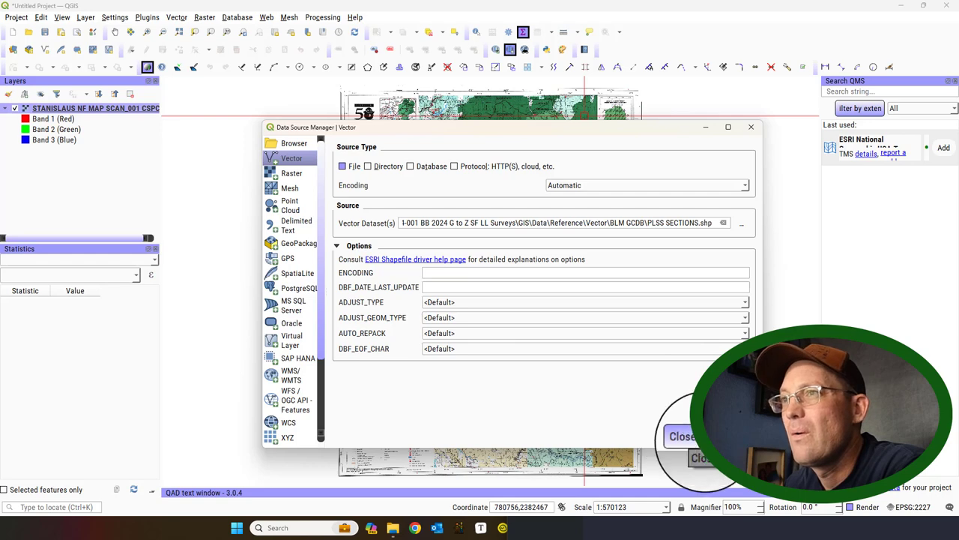
- Add PLSS SECTIONS to the map and open its layer Properties at Symbology
{"action": "left_click", "coordinate": [686, 441]}
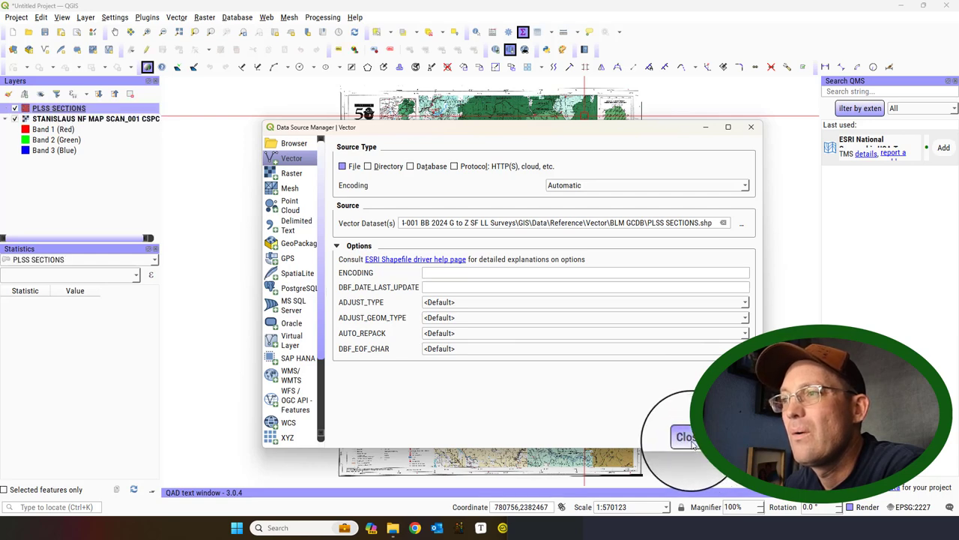
{"action": "left_click", "coordinate": [686, 441]}
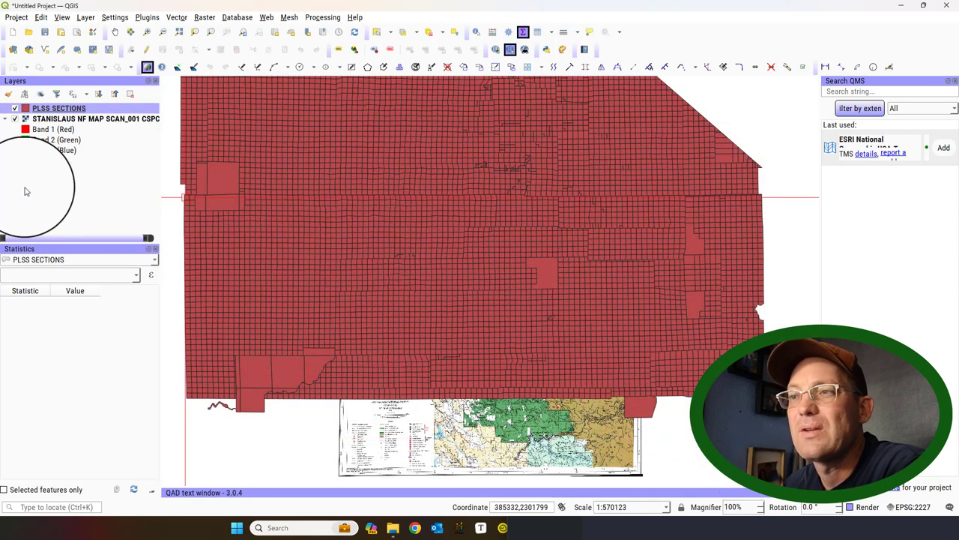
{"action": "right_click", "coordinate": [72, 109]}
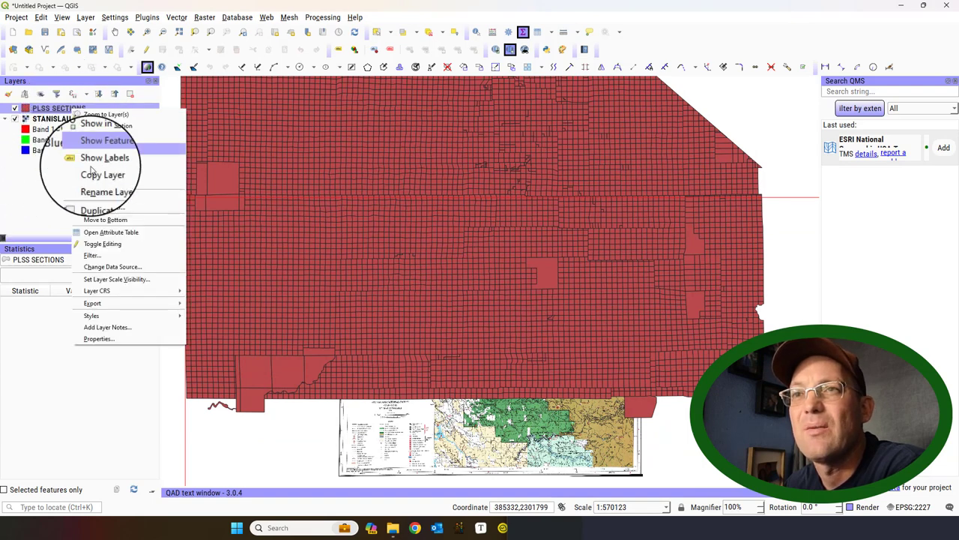
{"action": "left_click", "coordinate": [98, 341]}
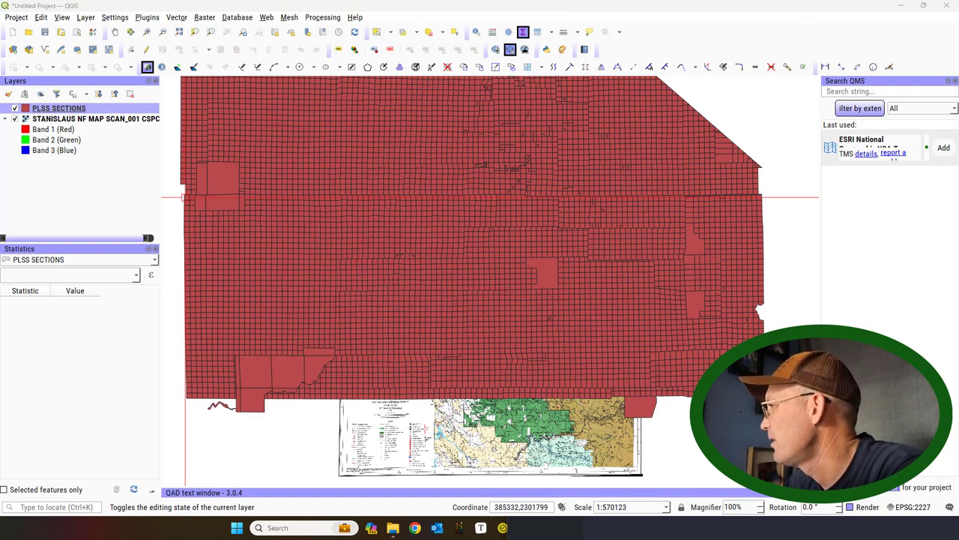
{"action": "key", "text": "alt+Tab"}
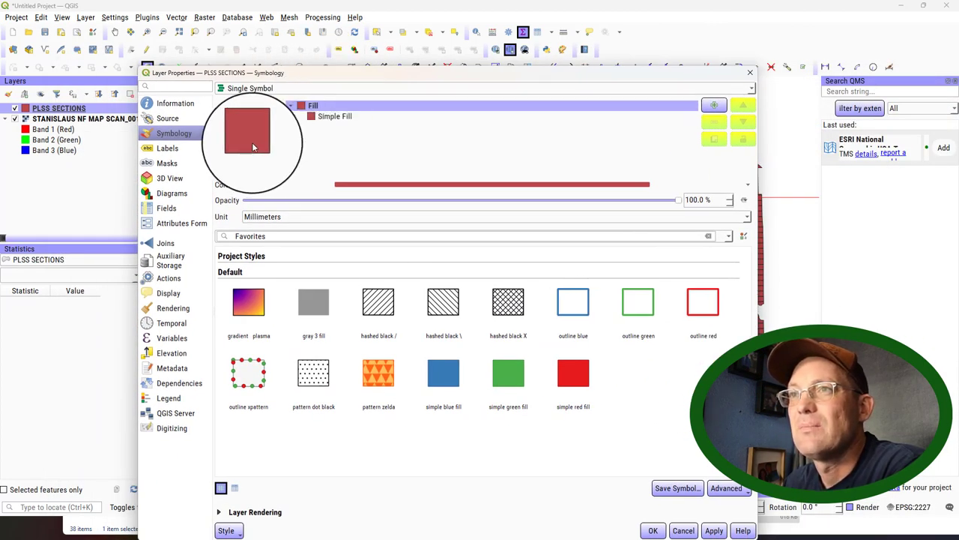
- Lower the PLSS SECTIONS fill colour opacity to 44% and apply it
{"action": "left_click", "coordinate": [539, 184]}
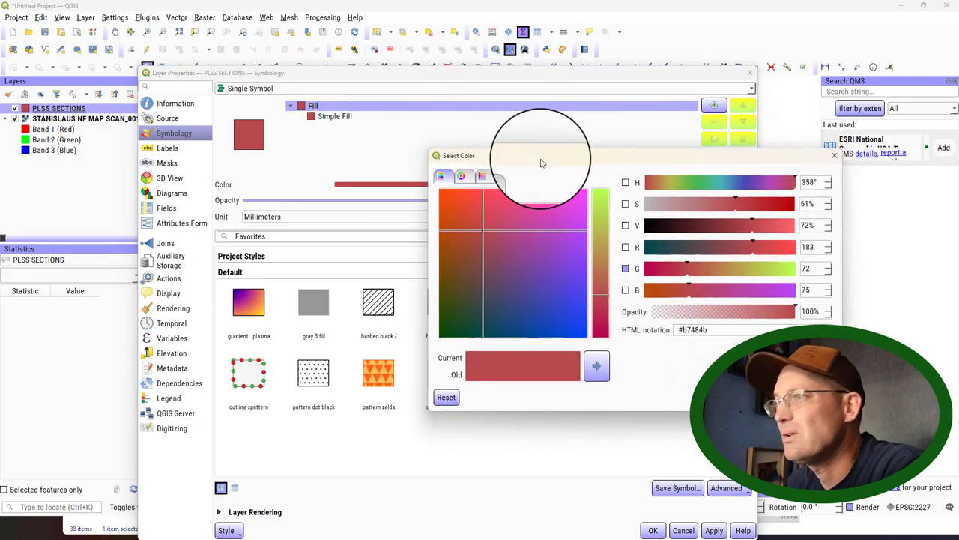
{"action": "left_click_drag", "start_coordinate": [541, 161], "coordinate": [516, 171]}
{"action": "left_click_drag", "start_coordinate": [769, 321], "coordinate": [690, 322]}
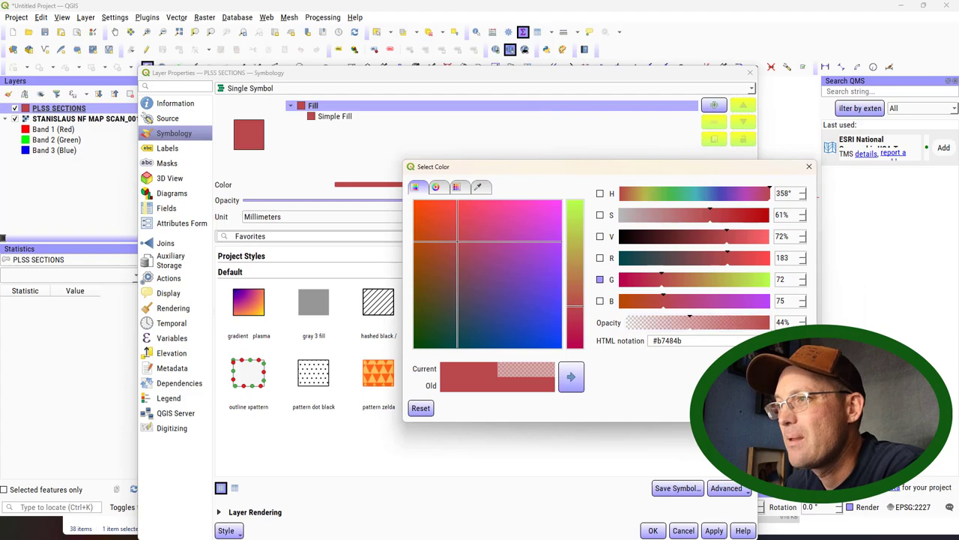
{"action": "left_click", "coordinate": [704, 408]}
- Apply the semi-transparent PLSS style and compare section lines around Sawmill Mtn
{"action": "left_click", "coordinate": [653, 530]}
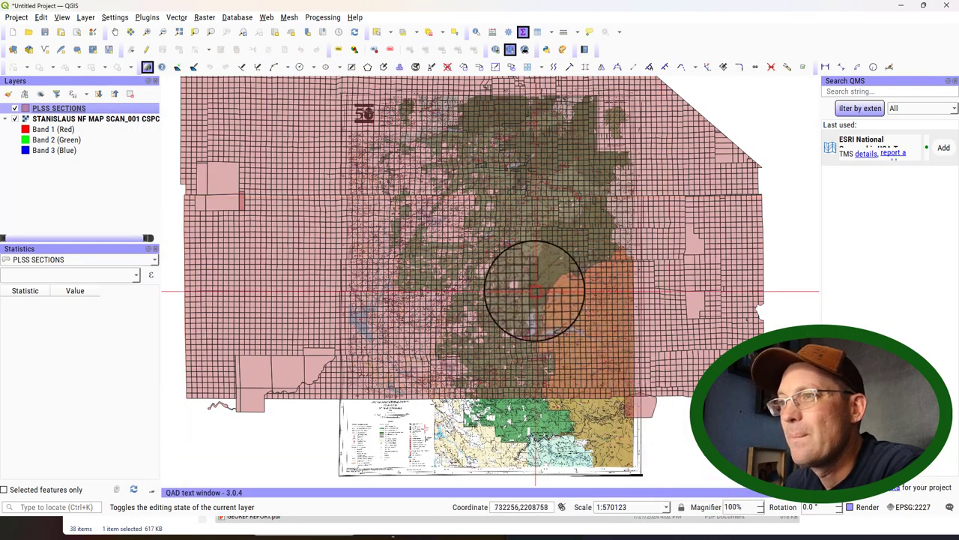
{"action": "scroll", "coordinate": [535, 292], "scroll_direction": "up", "scroll_amount": 3}
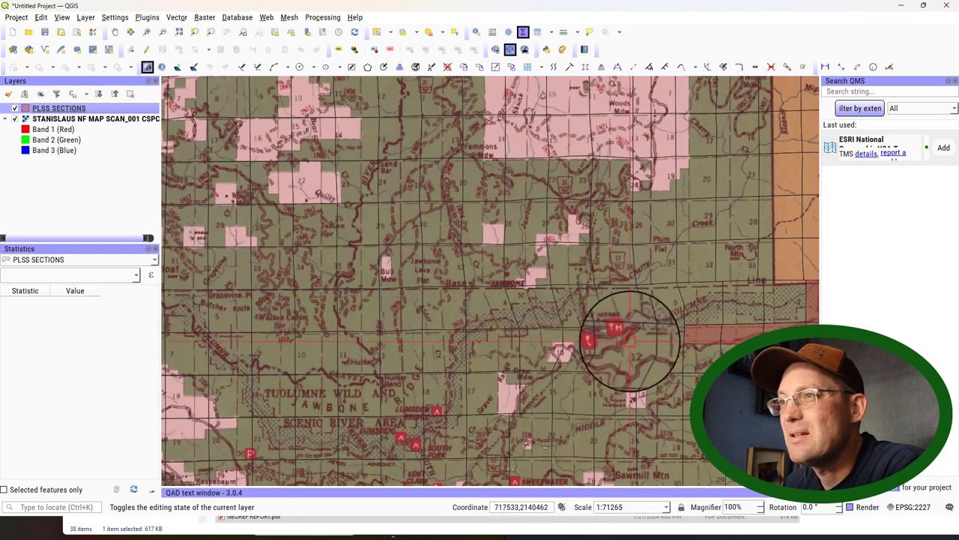
{"action": "left_click_drag", "start_coordinate": [657, 342], "coordinate": [411, 60]}
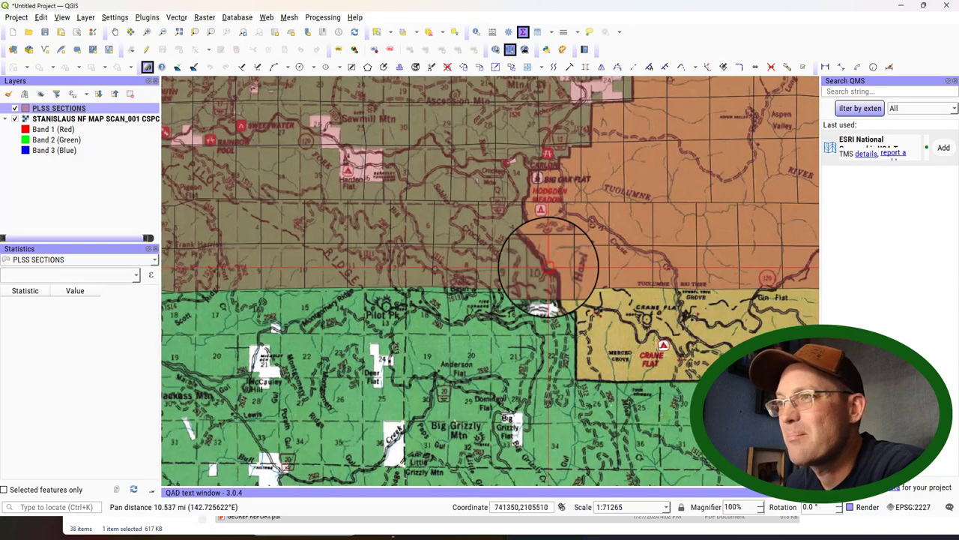
{"action": "left_click_drag", "start_coordinate": [502, 255], "coordinate": [561, 391]}
{"action": "left_click_drag", "start_coordinate": [387, 214], "coordinate": [530, 307]}
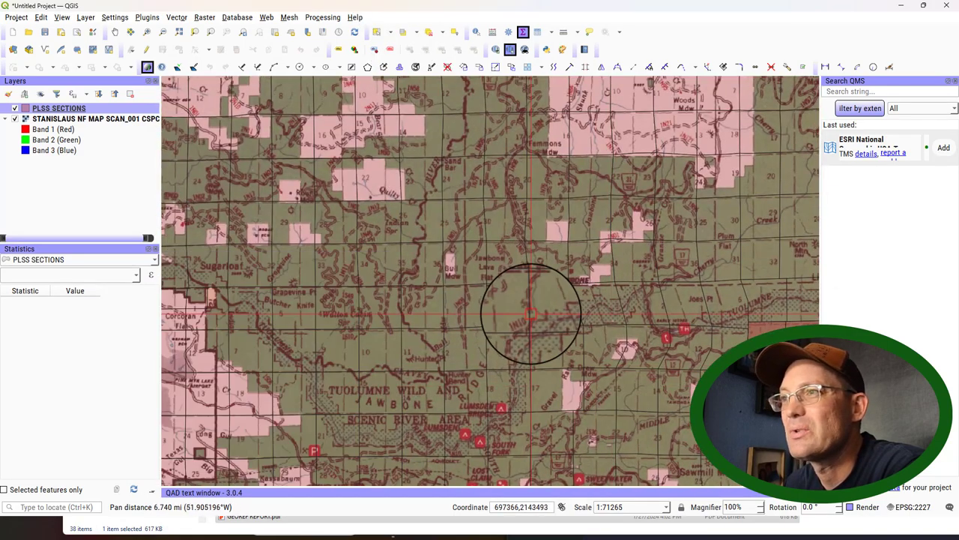
{"action": "scroll", "coordinate": [529, 311], "scroll_direction": "down", "scroll_amount": 3}
{"action": "scroll", "coordinate": [662, 321], "scroll_direction": "up", "scroll_amount": 3}
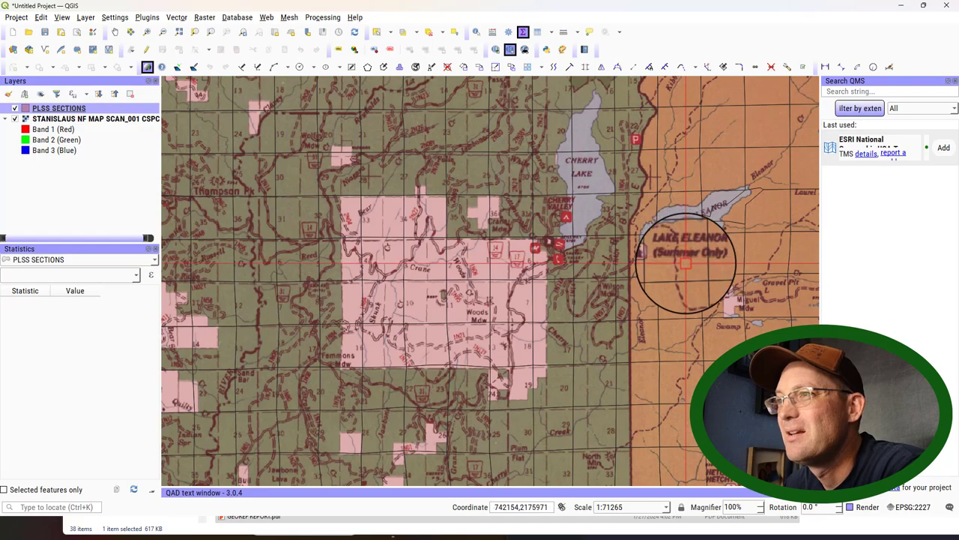
- Inspect section alignment along the forest's northeast edge and around Sachse Monument
{"action": "left_click_drag", "start_coordinate": [621, 278], "coordinate": [499, 332]}
{"action": "scroll", "coordinate": [499, 307], "scroll_direction": "down", "scroll_amount": 3}
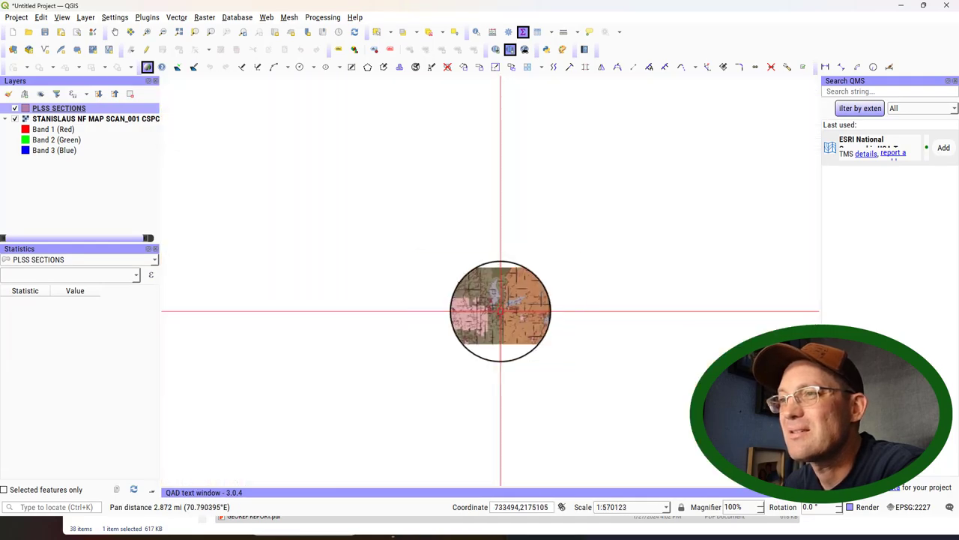
{"action": "scroll", "coordinate": [385, 225], "scroll_direction": "up", "scroll_amount": 1}
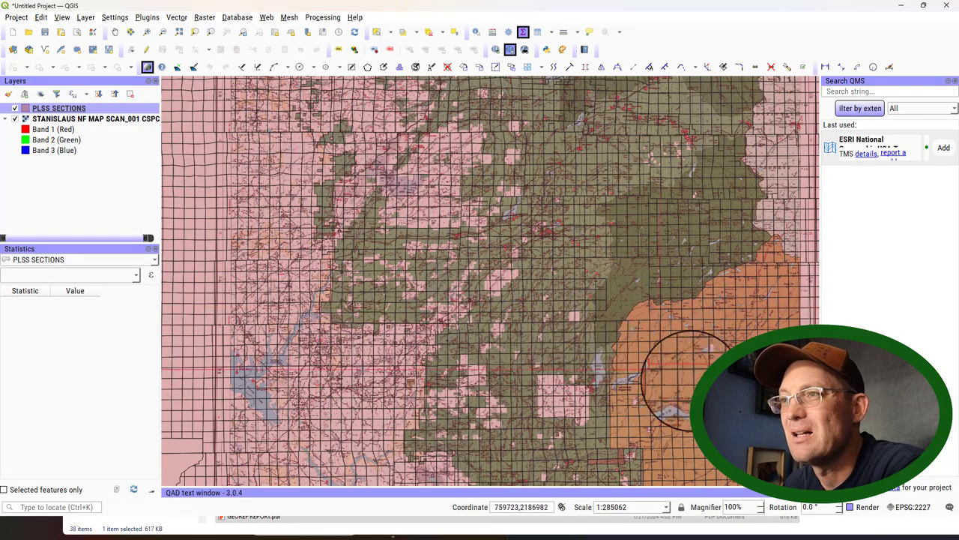
{"action": "left_click_drag", "start_coordinate": [685, 381], "coordinate": [666, 241]}
{"action": "scroll", "coordinate": [599, 235], "scroll_direction": "up", "scroll_amount": 3}
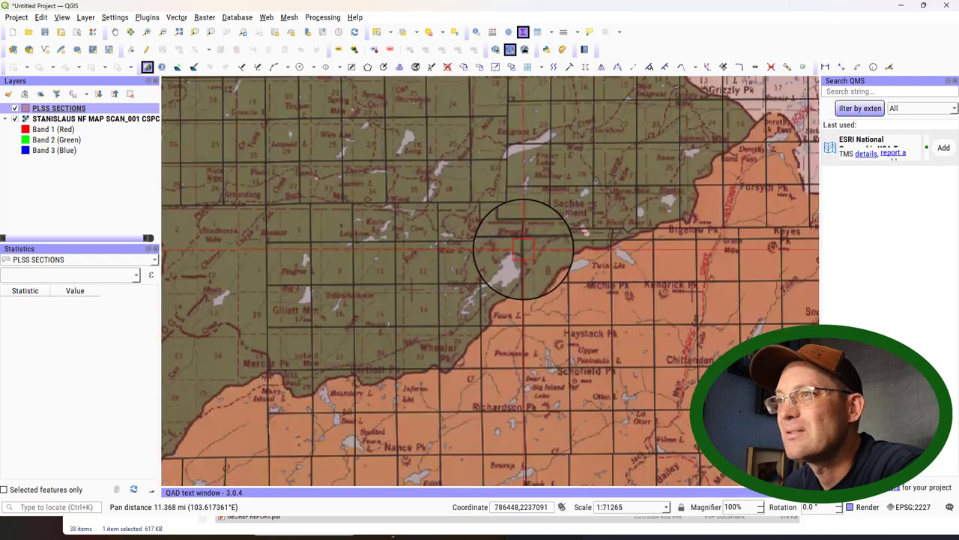
{"action": "left_click_drag", "start_coordinate": [539, 279], "coordinate": [499, 343]}
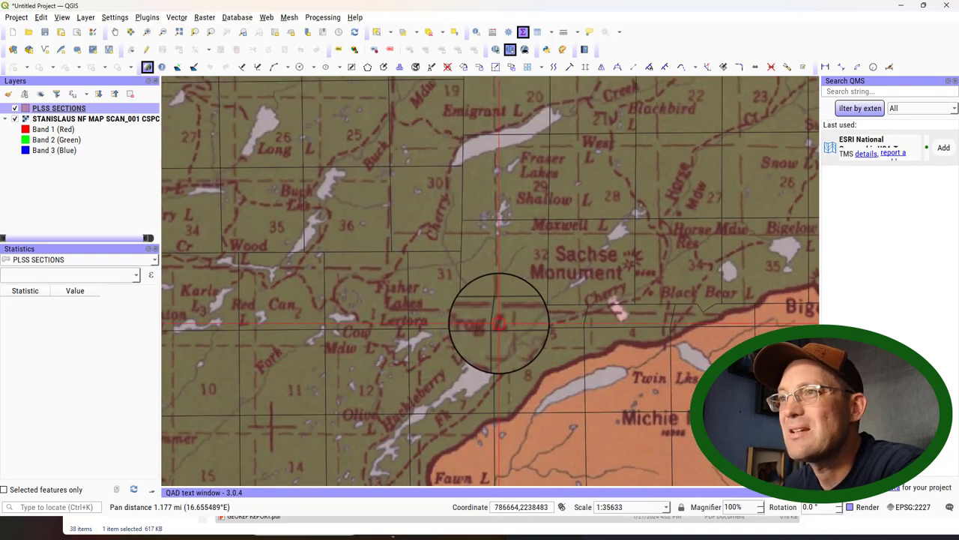
{"action": "scroll", "coordinate": [496, 316], "scroll_direction": "down", "scroll_amount": 1}
{"action": "scroll", "coordinate": [488, 316], "scroll_direction": "up", "scroll_amount": 1}
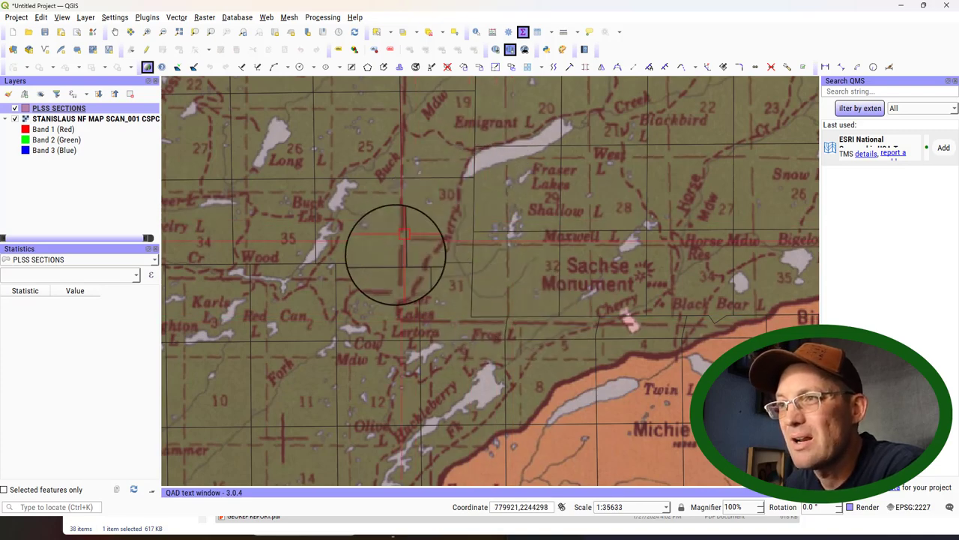
- Check the neighbouring sections to the west, then return to the wider overlay
{"action": "scroll", "coordinate": [439, 286], "scroll_direction": "down", "scroll_amount": 1}
{"action": "left_click_drag", "start_coordinate": [342, 347], "coordinate": [530, 218]}
{"action": "scroll", "coordinate": [530, 217], "scroll_direction": "up", "scroll_amount": 1}
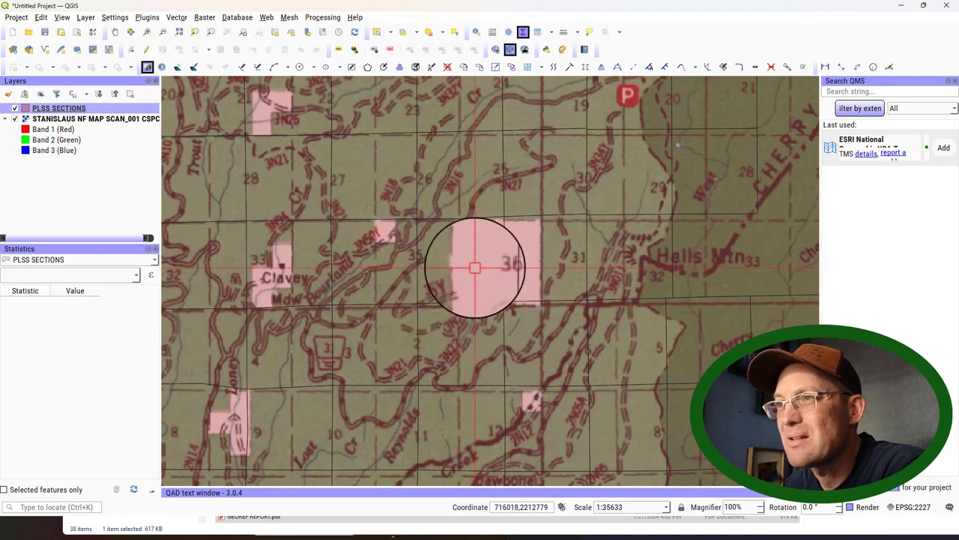
{"action": "scroll", "coordinate": [510, 281], "scroll_direction": "down", "scroll_amount": 2}
{"action": "left_click_drag", "start_coordinate": [514, 267], "coordinate": [547, 254]}
- Centre the view on the middle of the forest to check section alignment there
{"action": "scroll", "coordinate": [555, 277], "scroll_direction": "down", "scroll_amount": 1}
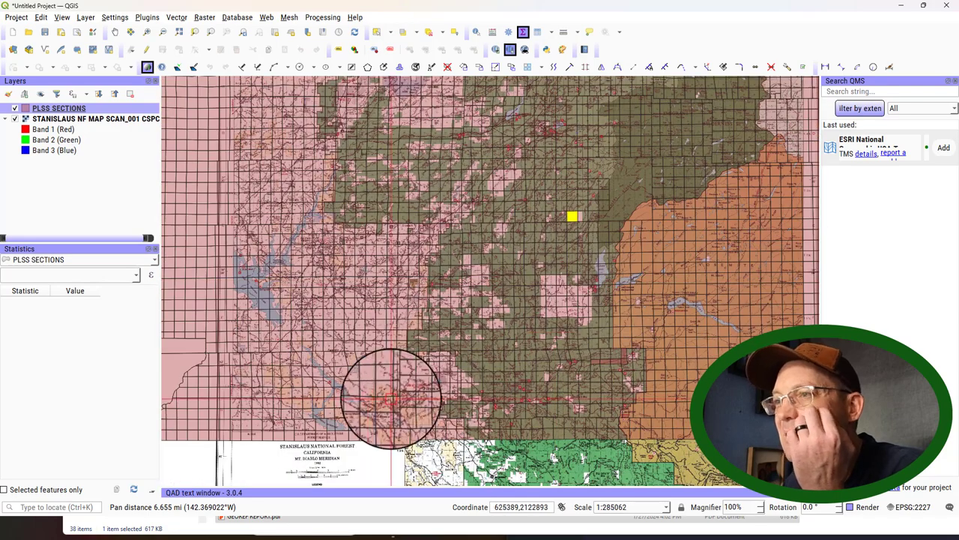
{"action": "scroll", "coordinate": [517, 393], "scroll_direction": "up", "scroll_amount": 1}
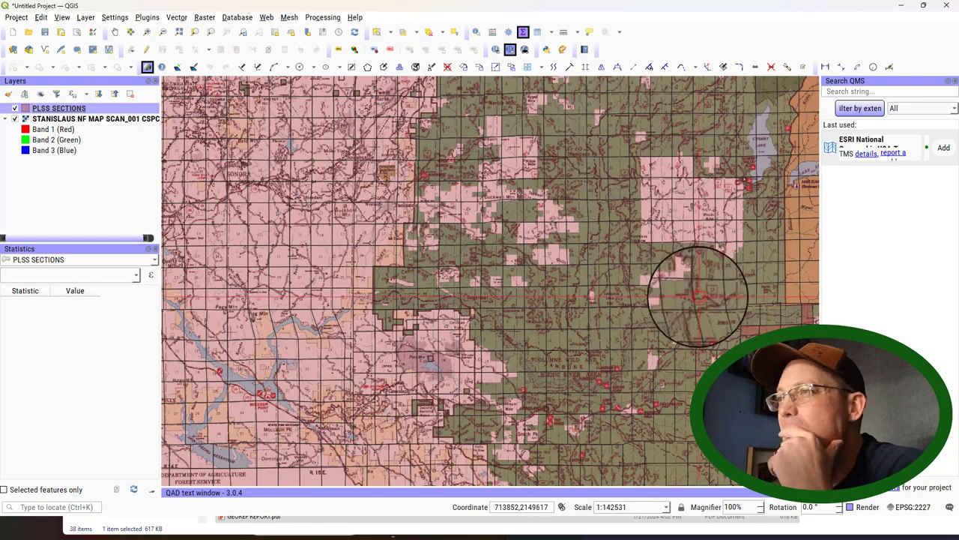
{"action": "left_click_drag", "start_coordinate": [696, 300], "coordinate": [557, 382]}
{"action": "scroll", "coordinate": [611, 251], "scroll_direction": "down", "scroll_amount": 1}
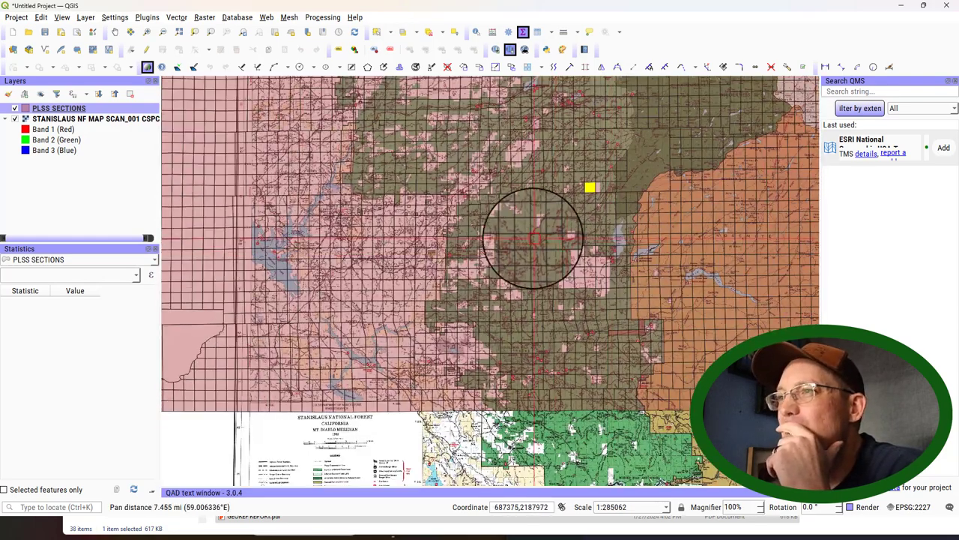
{"action": "scroll", "coordinate": [561, 349], "scroll_direction": "down", "scroll_amount": 1}
{"action": "scroll", "coordinate": [492, 188], "scroll_direction": "up", "scroll_amount": 2}
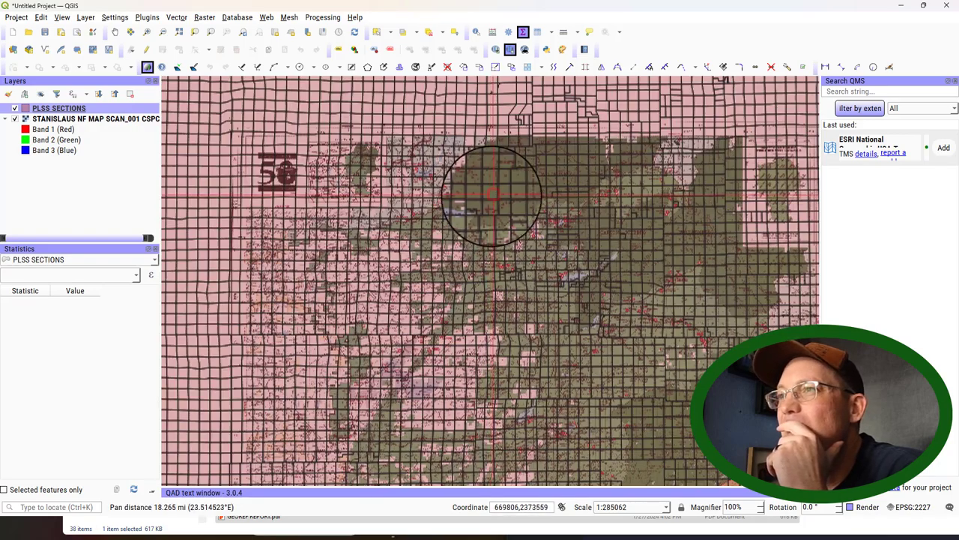
- Inspect the PLSS lines around Beardsley Lake, then zoom out to the whole overlay
{"action": "left_click_drag", "start_coordinate": [574, 332], "coordinate": [396, 33]}
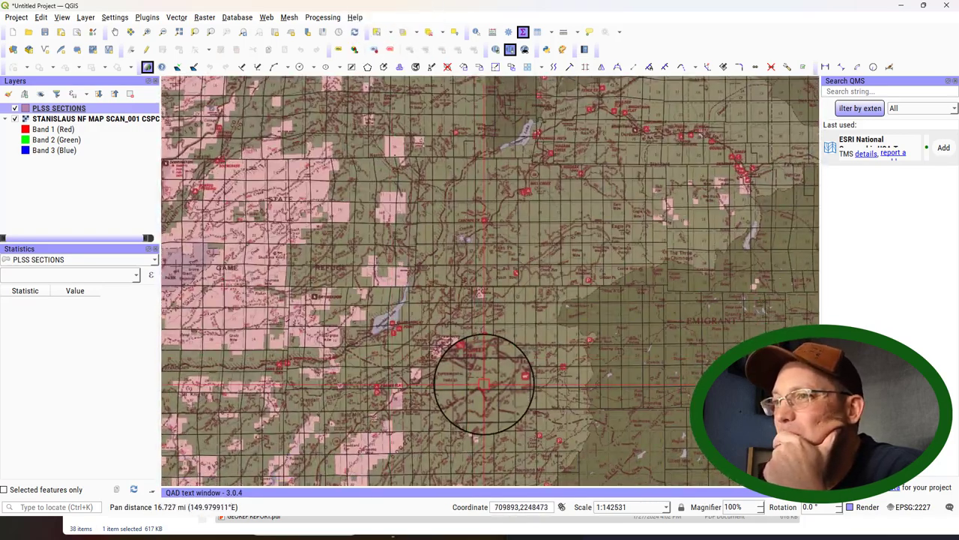
{"action": "scroll", "coordinate": [362, 342], "scroll_direction": "up", "scroll_amount": 2}
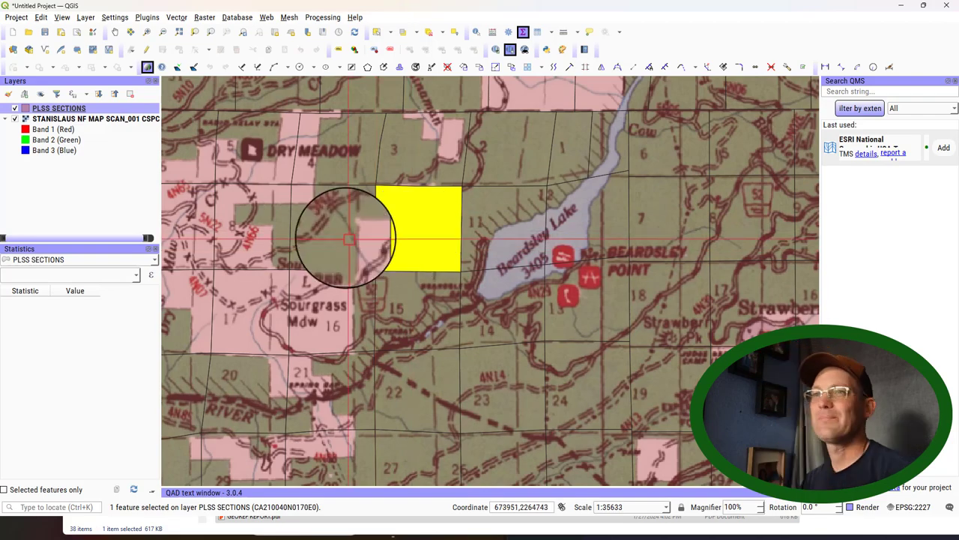
{"action": "scroll", "coordinate": [415, 213], "scroll_direction": "down", "scroll_amount": 1}
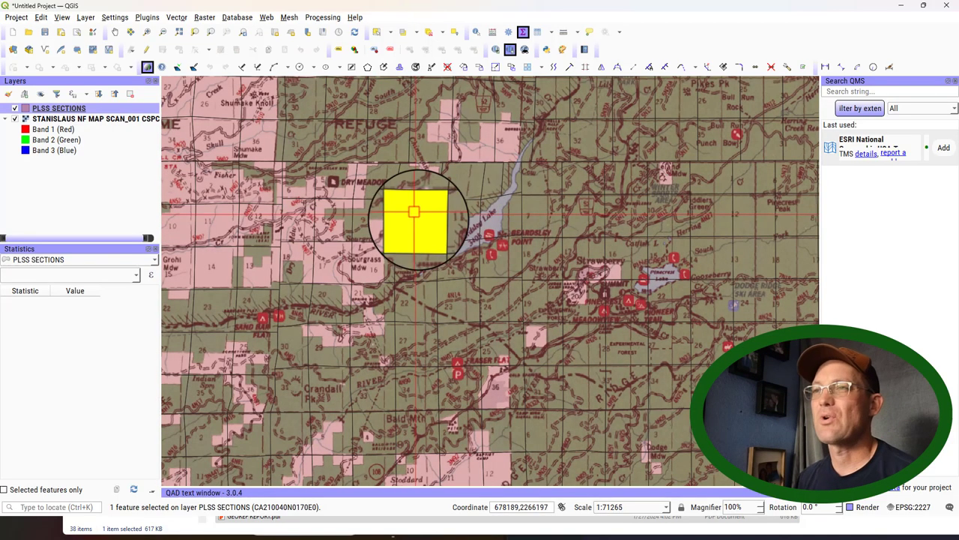
{"action": "scroll", "coordinate": [422, 239], "scroll_direction": "down", "scroll_amount": 2}
{"action": "scroll", "coordinate": [425, 242], "scroll_direction": "down", "scroll_amount": 1}
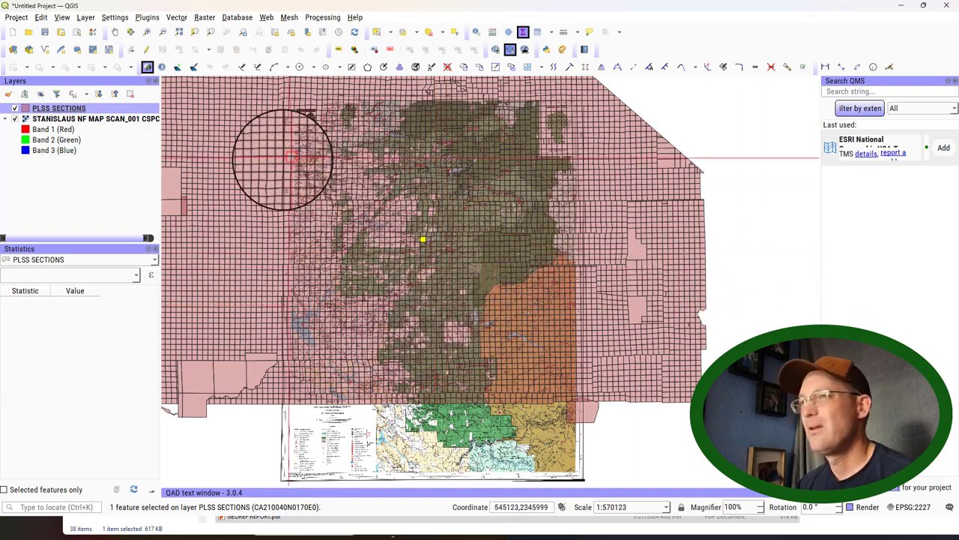
{"action": "scroll", "coordinate": [398, 176], "scroll_direction": "down", "scroll_amount": 1}
{"action": "scroll", "coordinate": [431, 233], "scroll_direction": "up", "scroll_amount": 3}
{"action": "scroll", "coordinate": [498, 367], "scroll_direction": "down", "scroll_amount": 2}
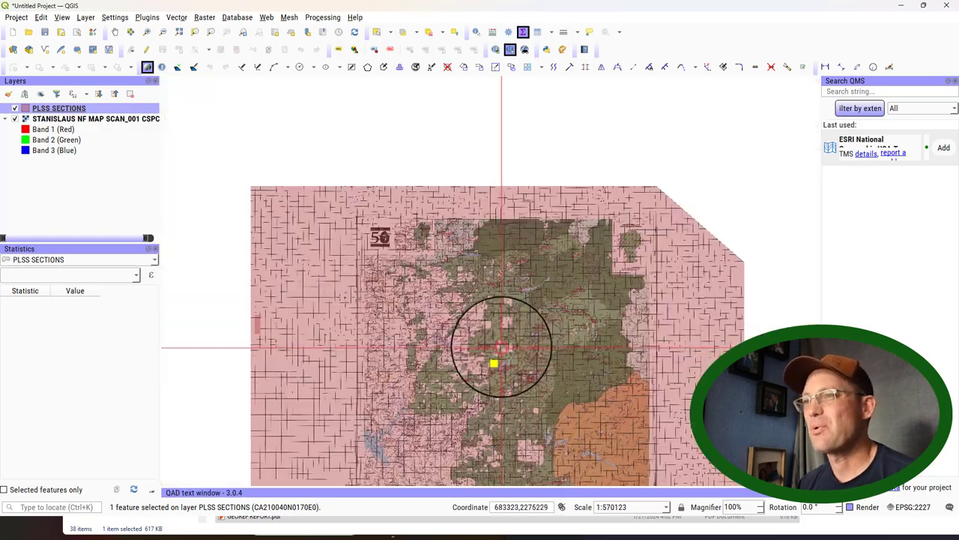
{"action": "left_click_drag", "start_coordinate": [499, 347], "coordinate": [550, 285]}
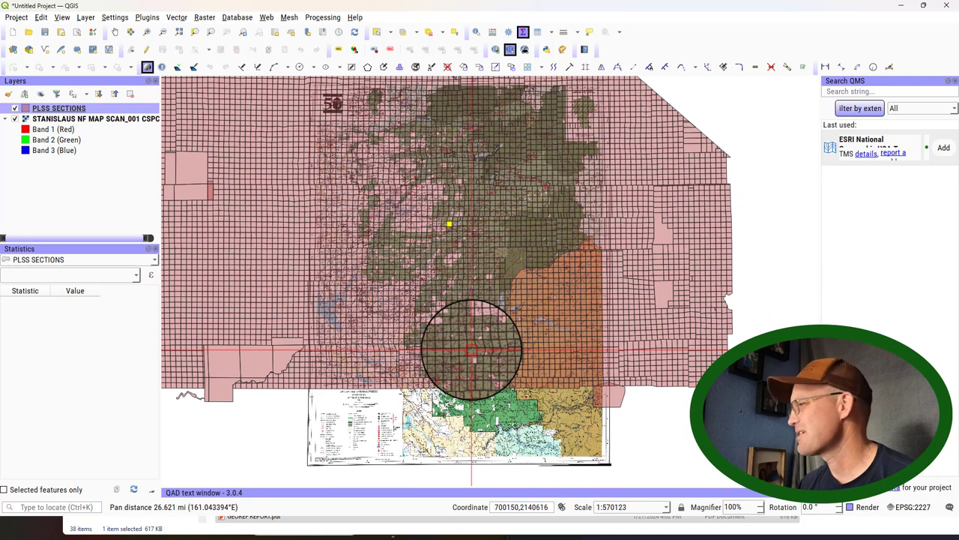